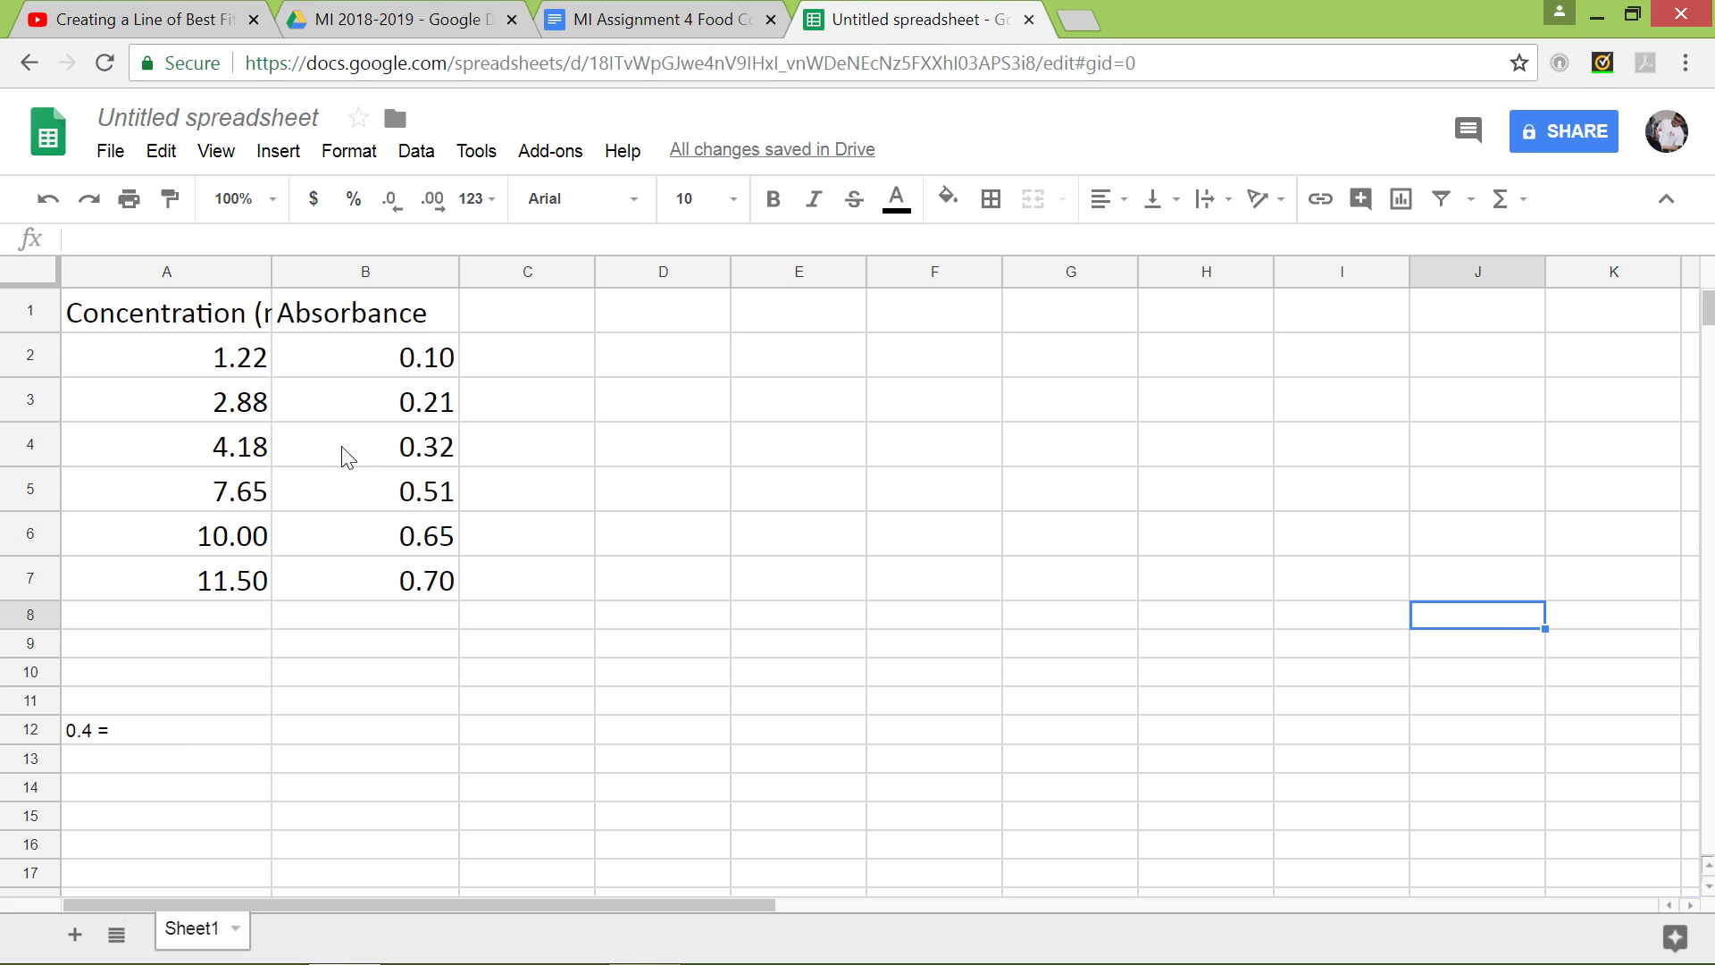
- Auto-fit column A so the full 'Concentration (mg/mL)' header is visible
left_click(206, 327)
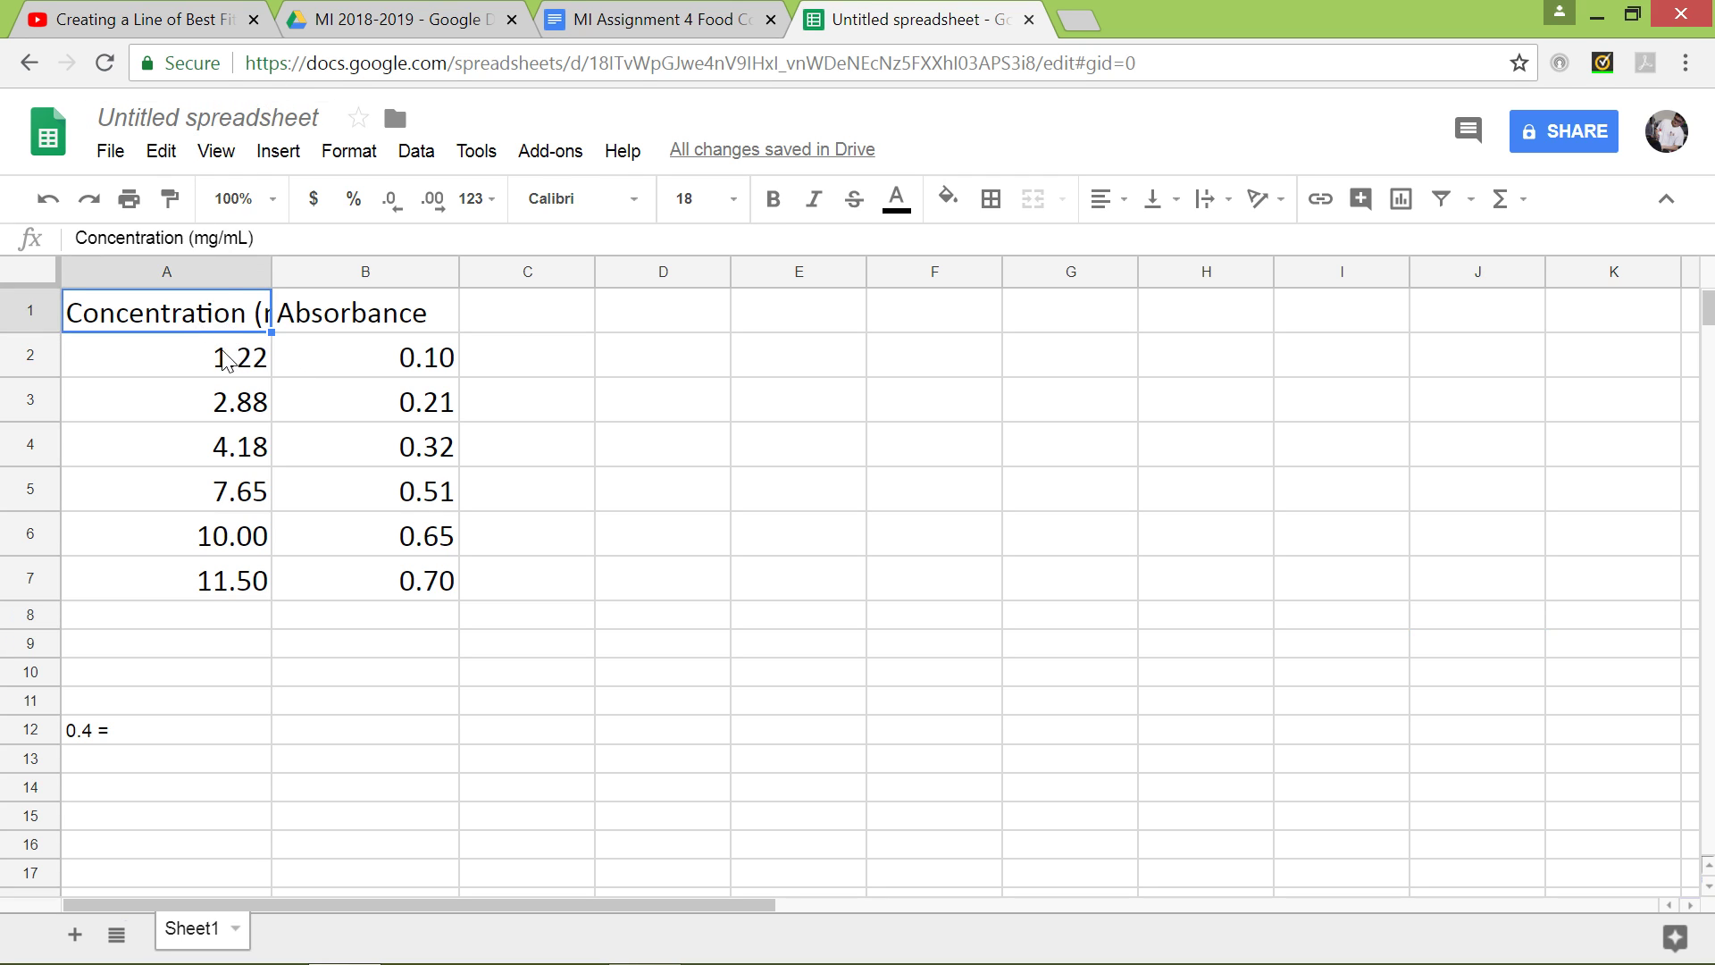
key("Down")
left_click(618, 444)
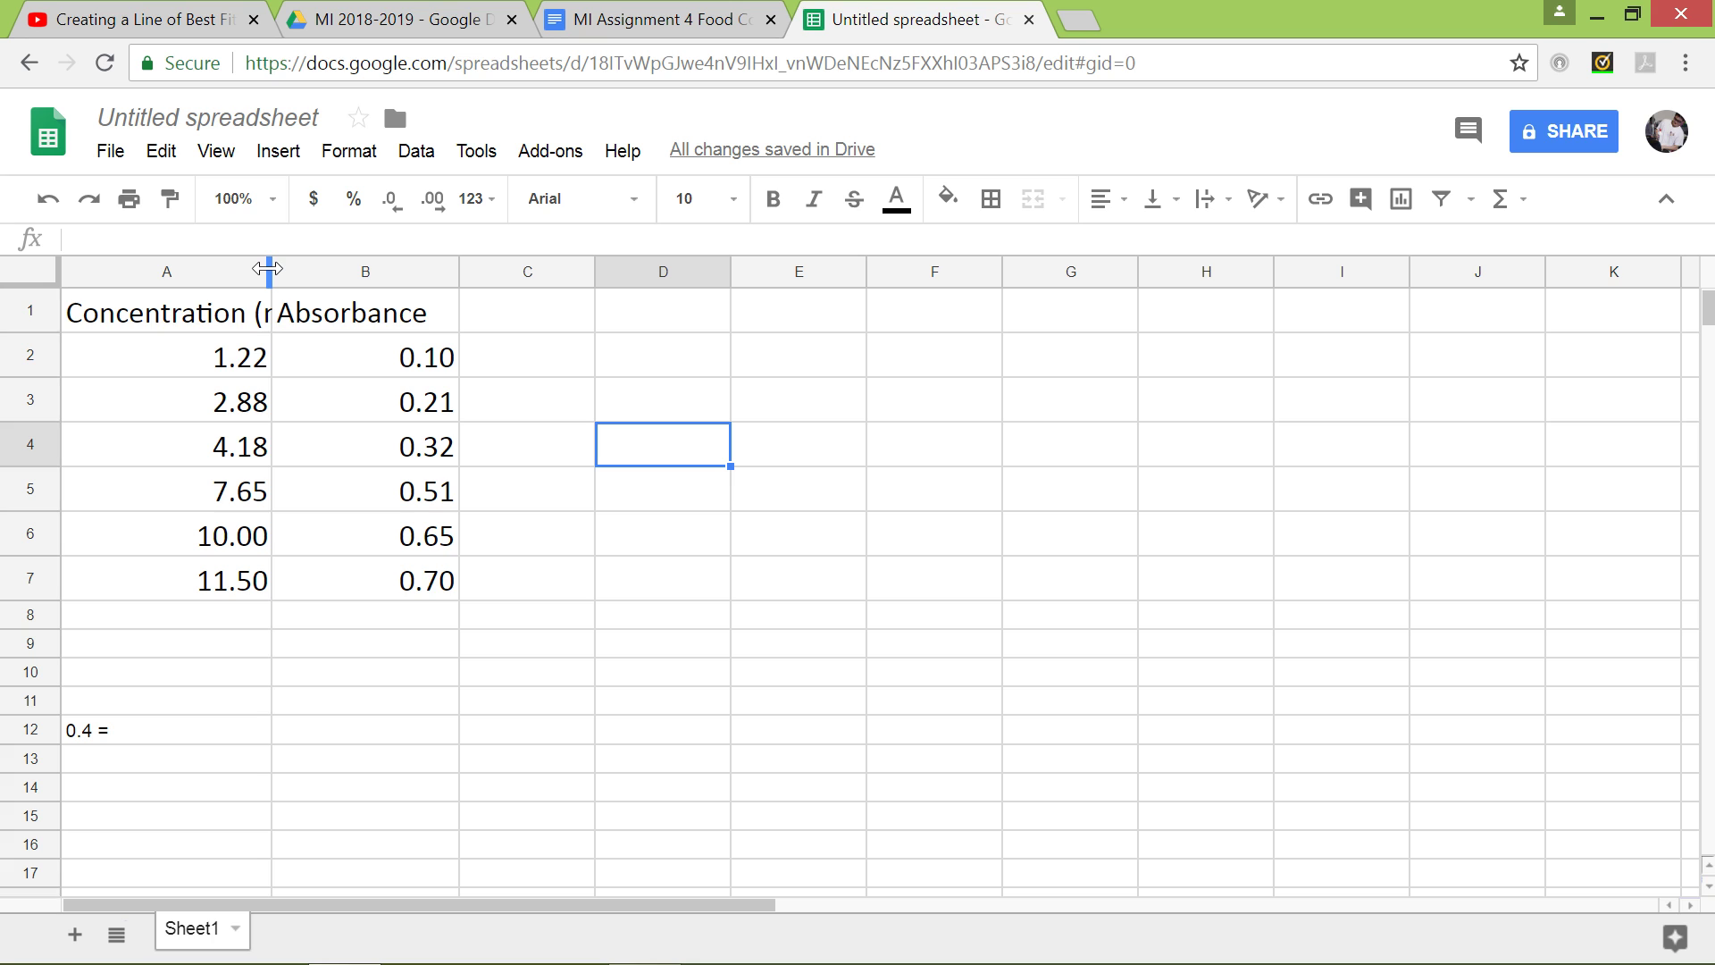
left_click_drag(268, 268, 431, 280)
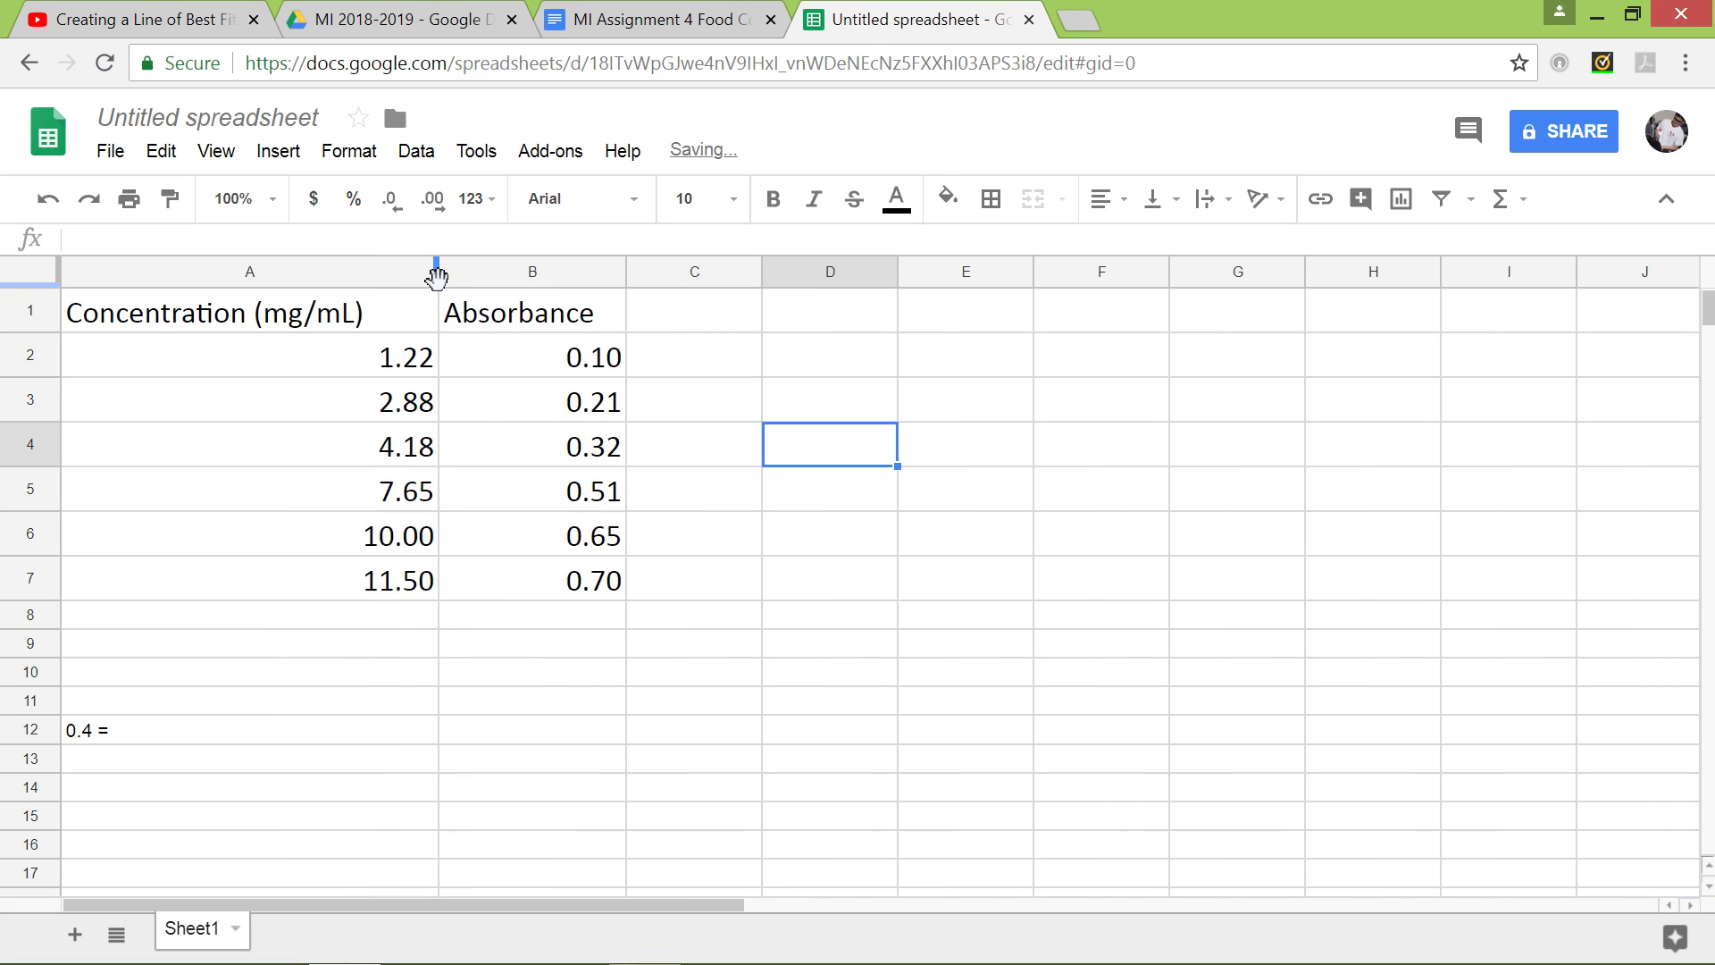
left_click_drag(435, 270, 256, 272)
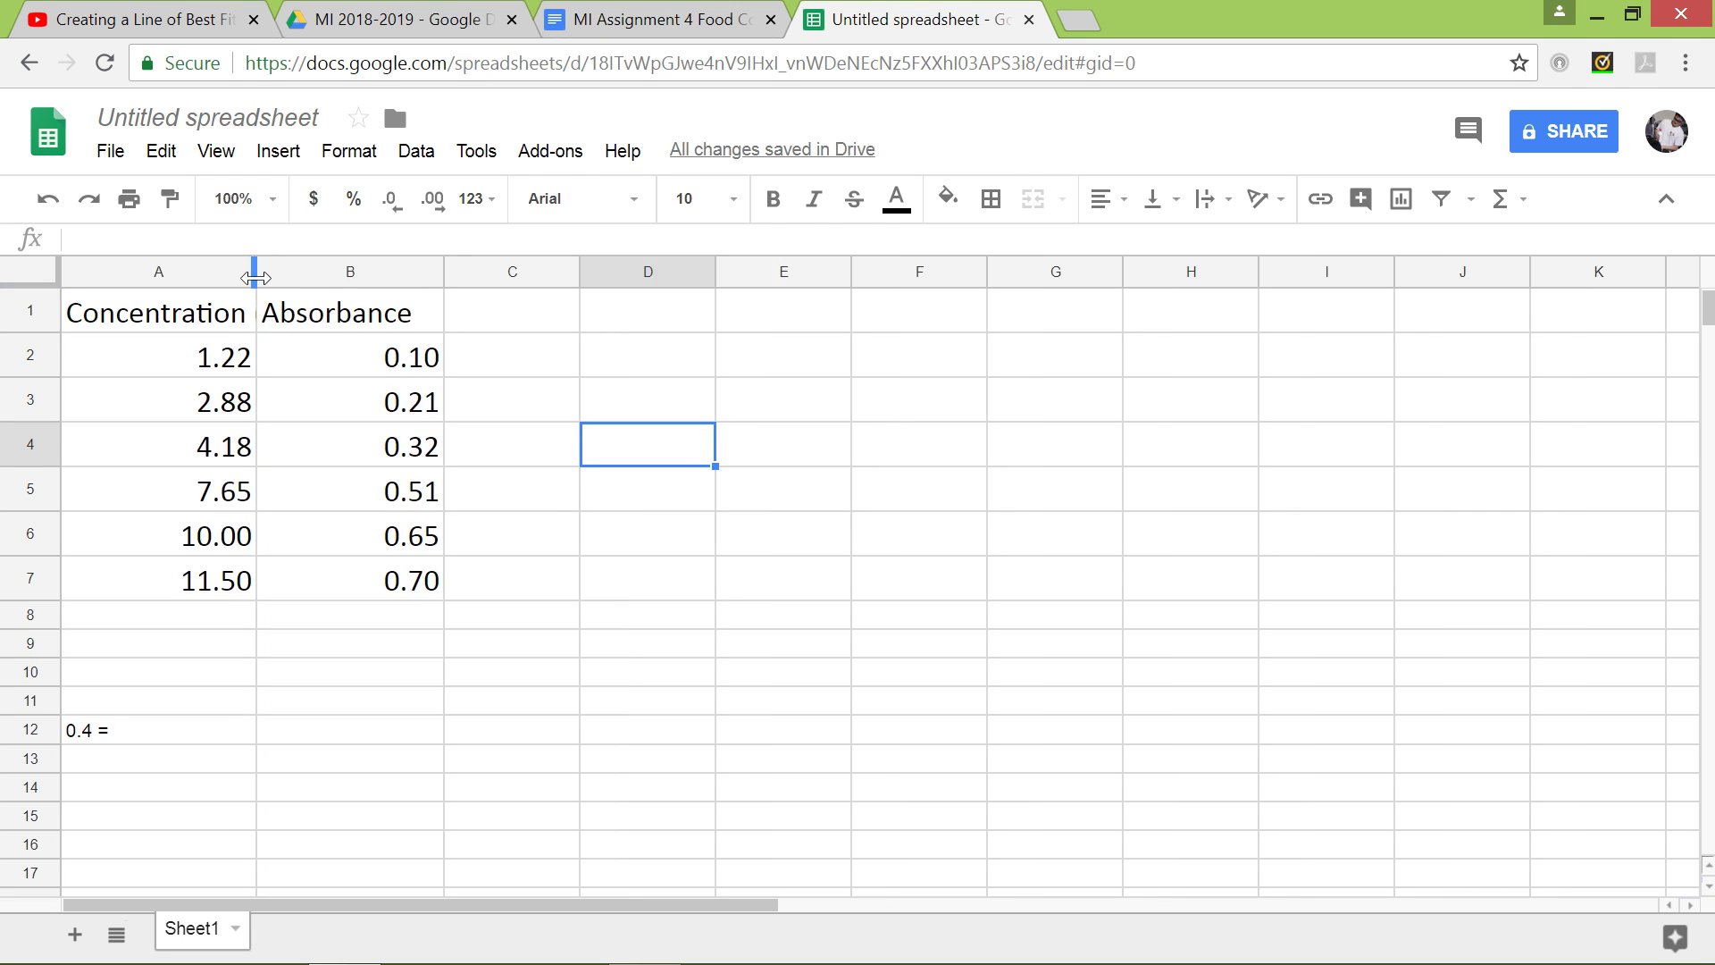
double_click(255, 277)
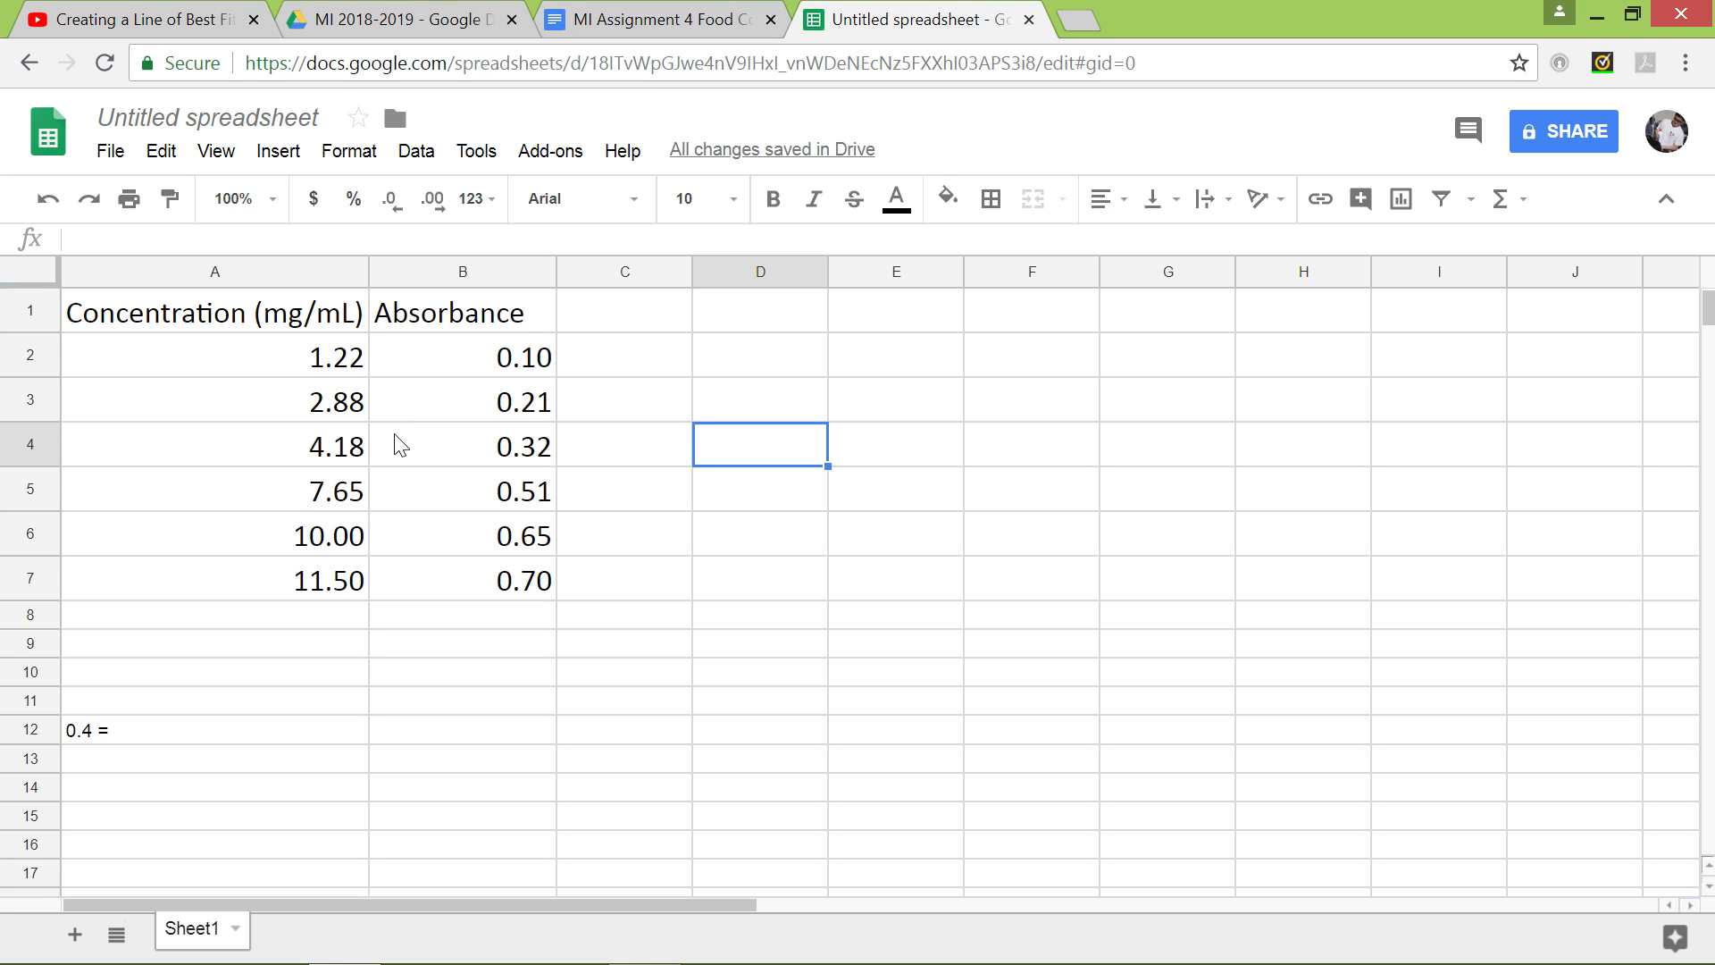
- Keep the A2:B7 data at two decimal places, e.g. 10.00 and 0.70
left_click(319, 374)
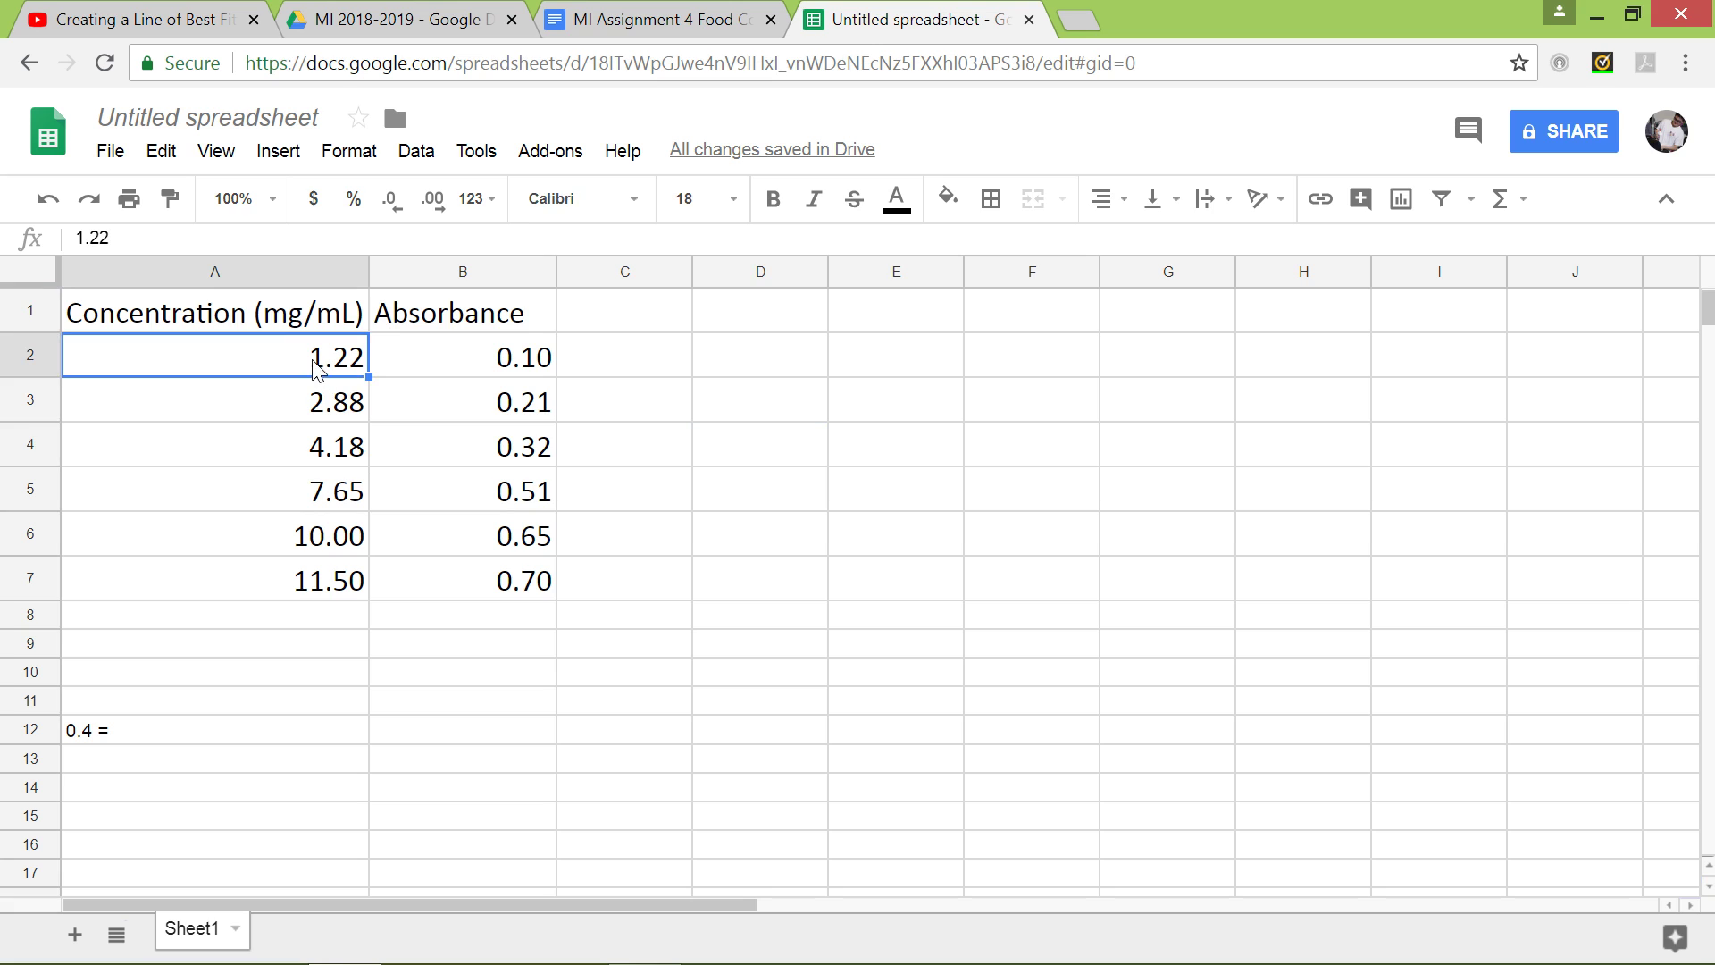
left_click_drag(311, 360, 479, 586)
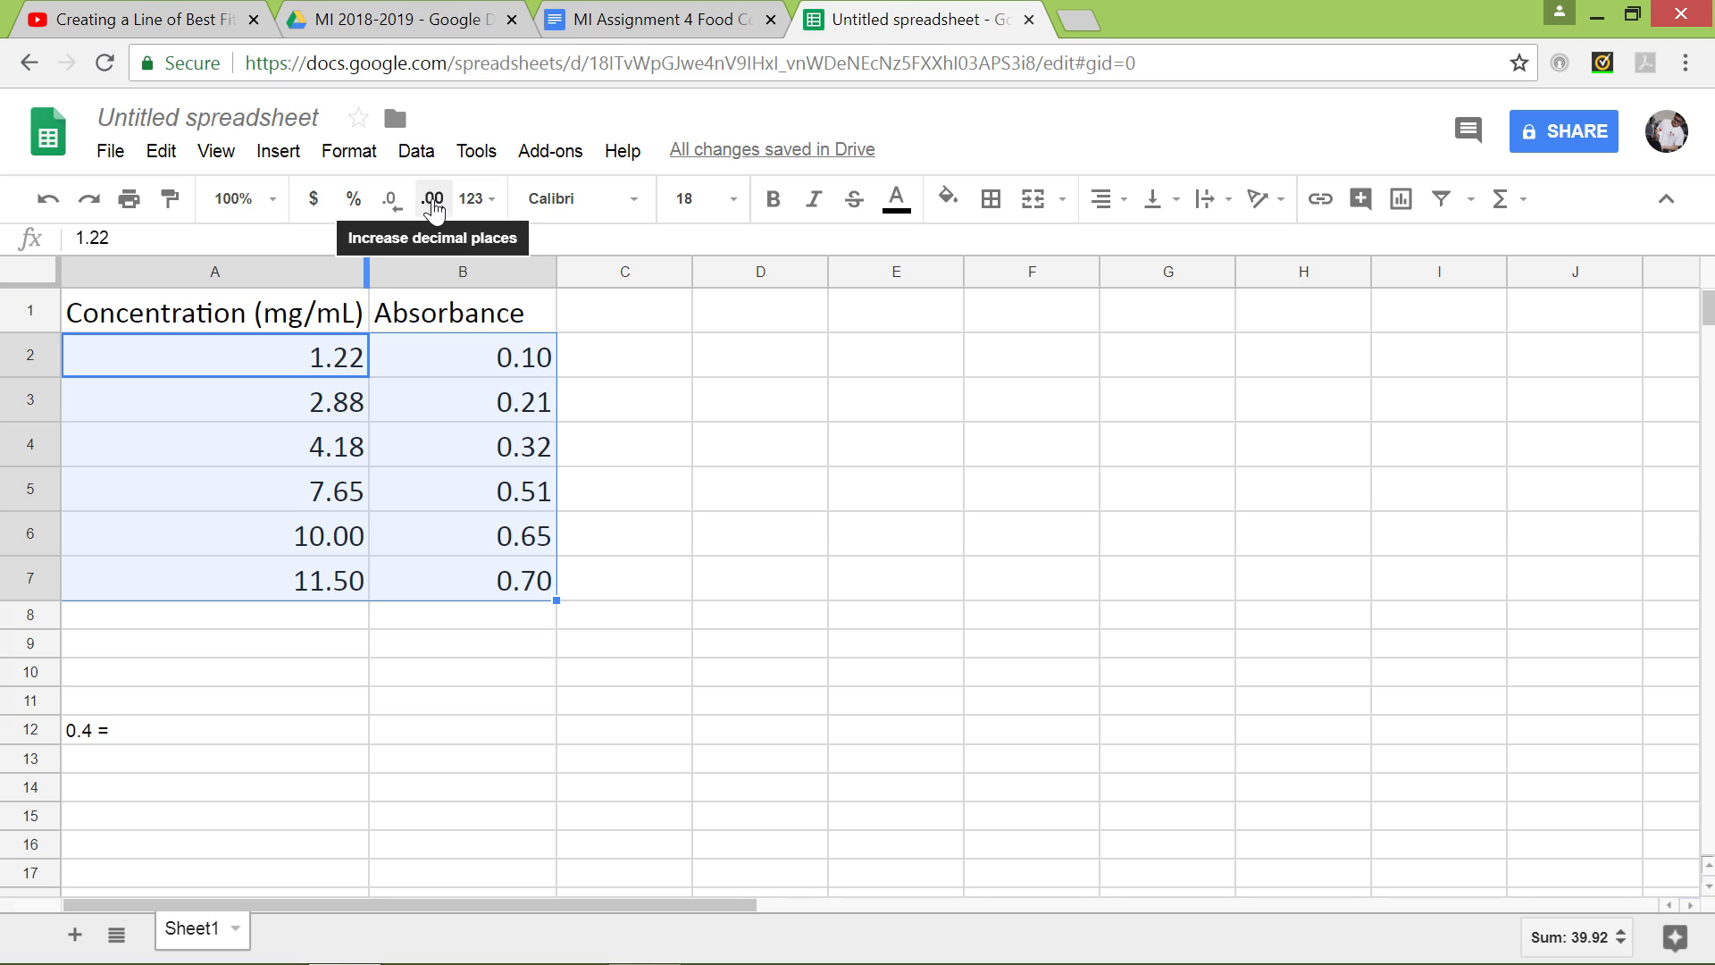
left_click(435, 208)
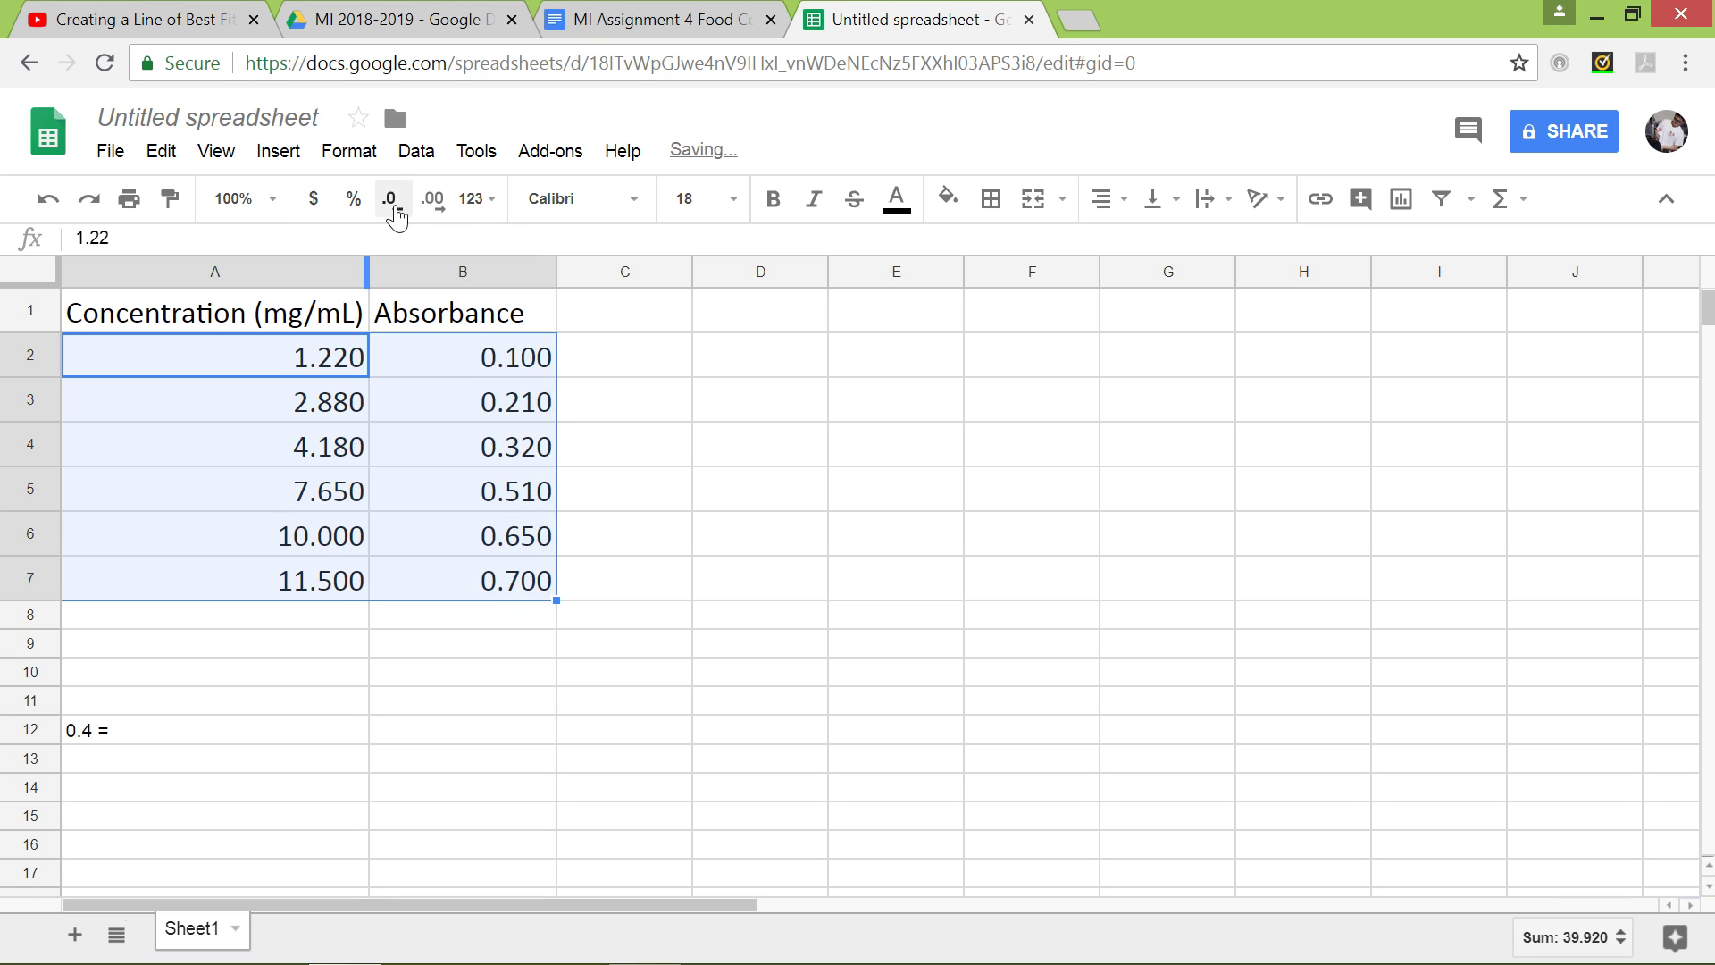
left_click(387, 209)
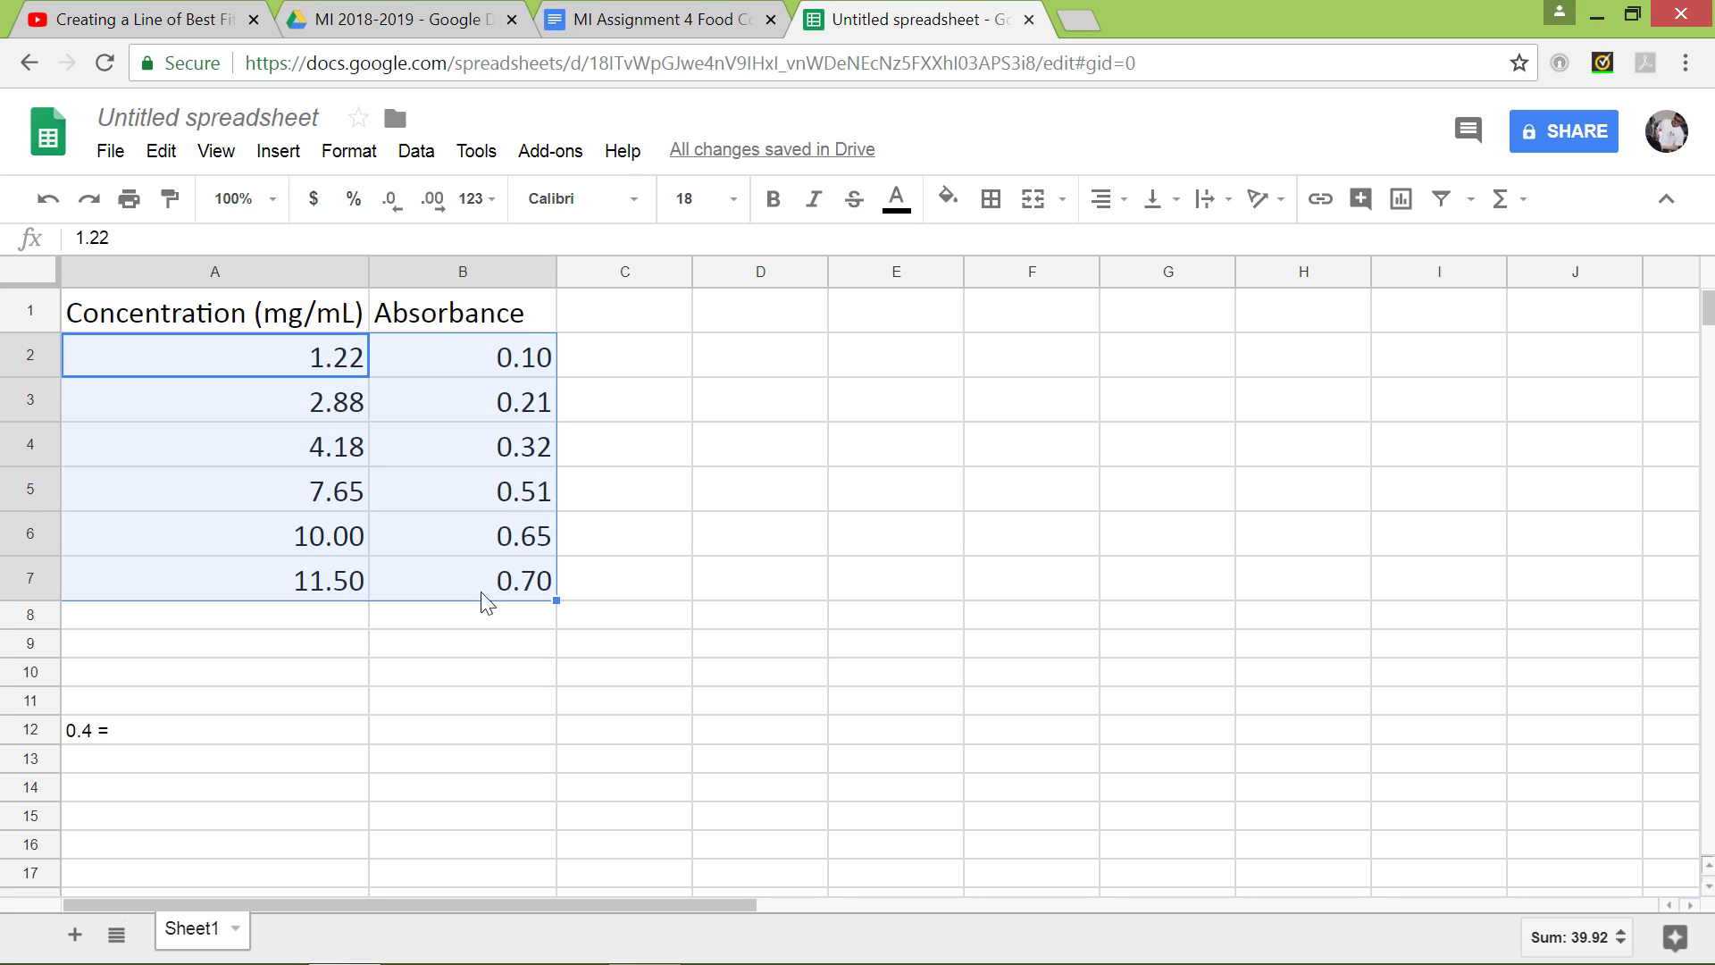
- Insert a chart of the A1:B7 data and move it right of the data
left_click(287, 152)
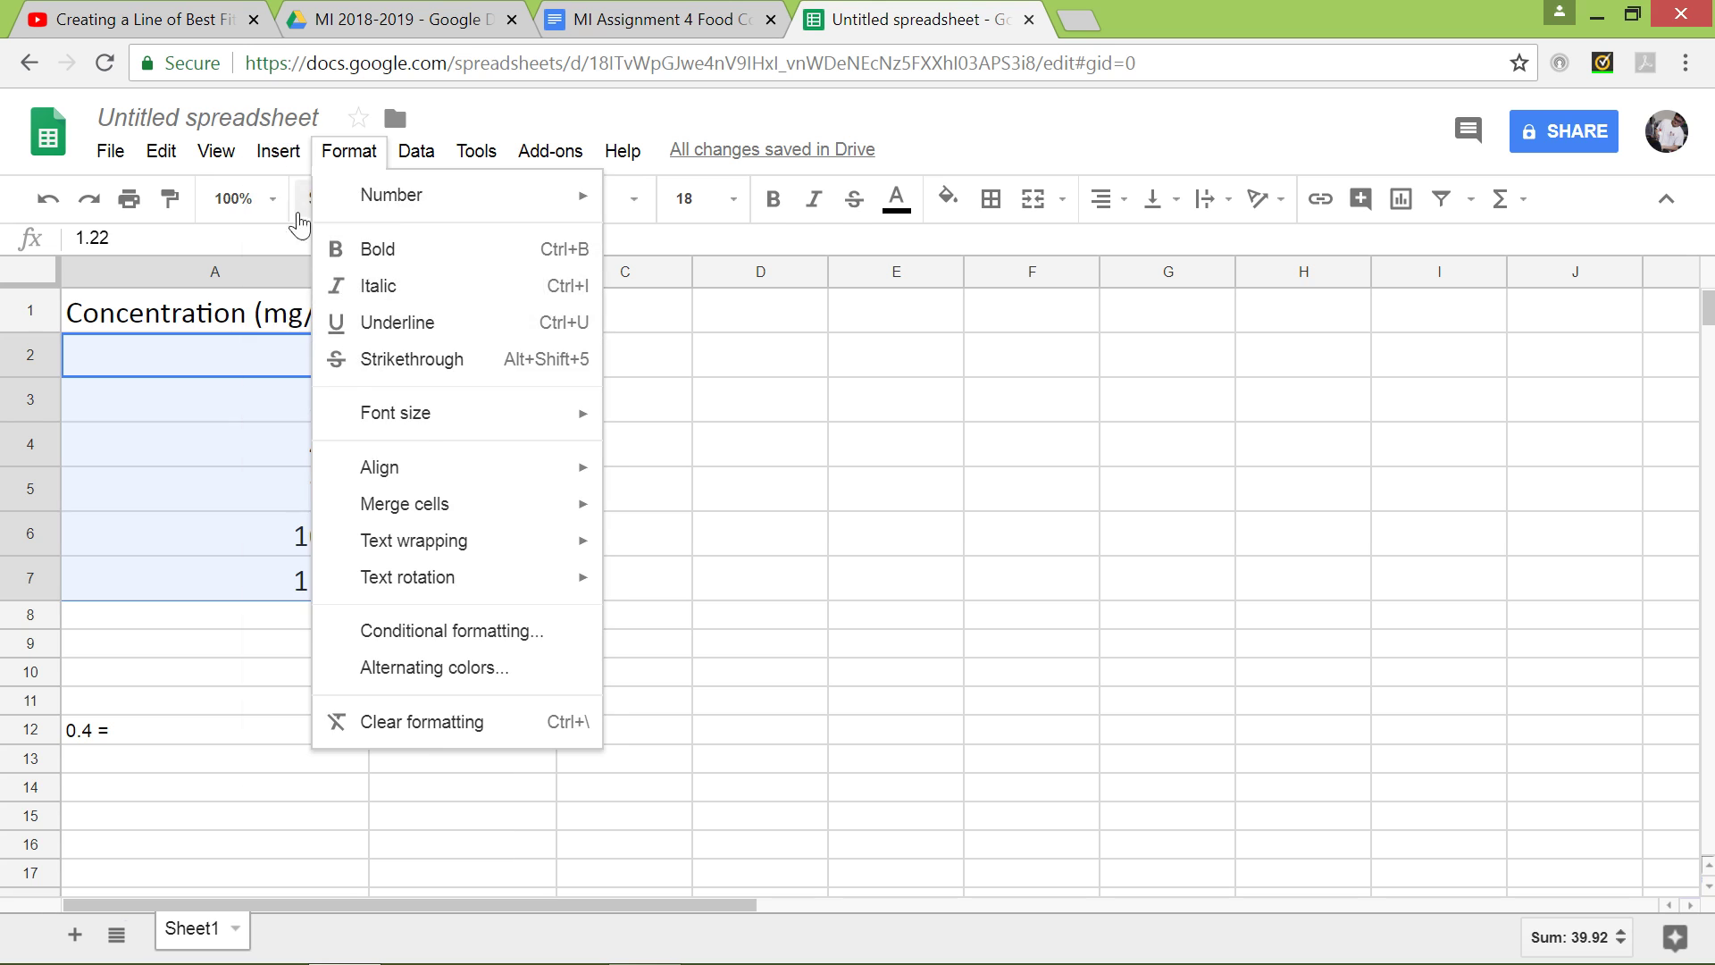
left_click(322, 474)
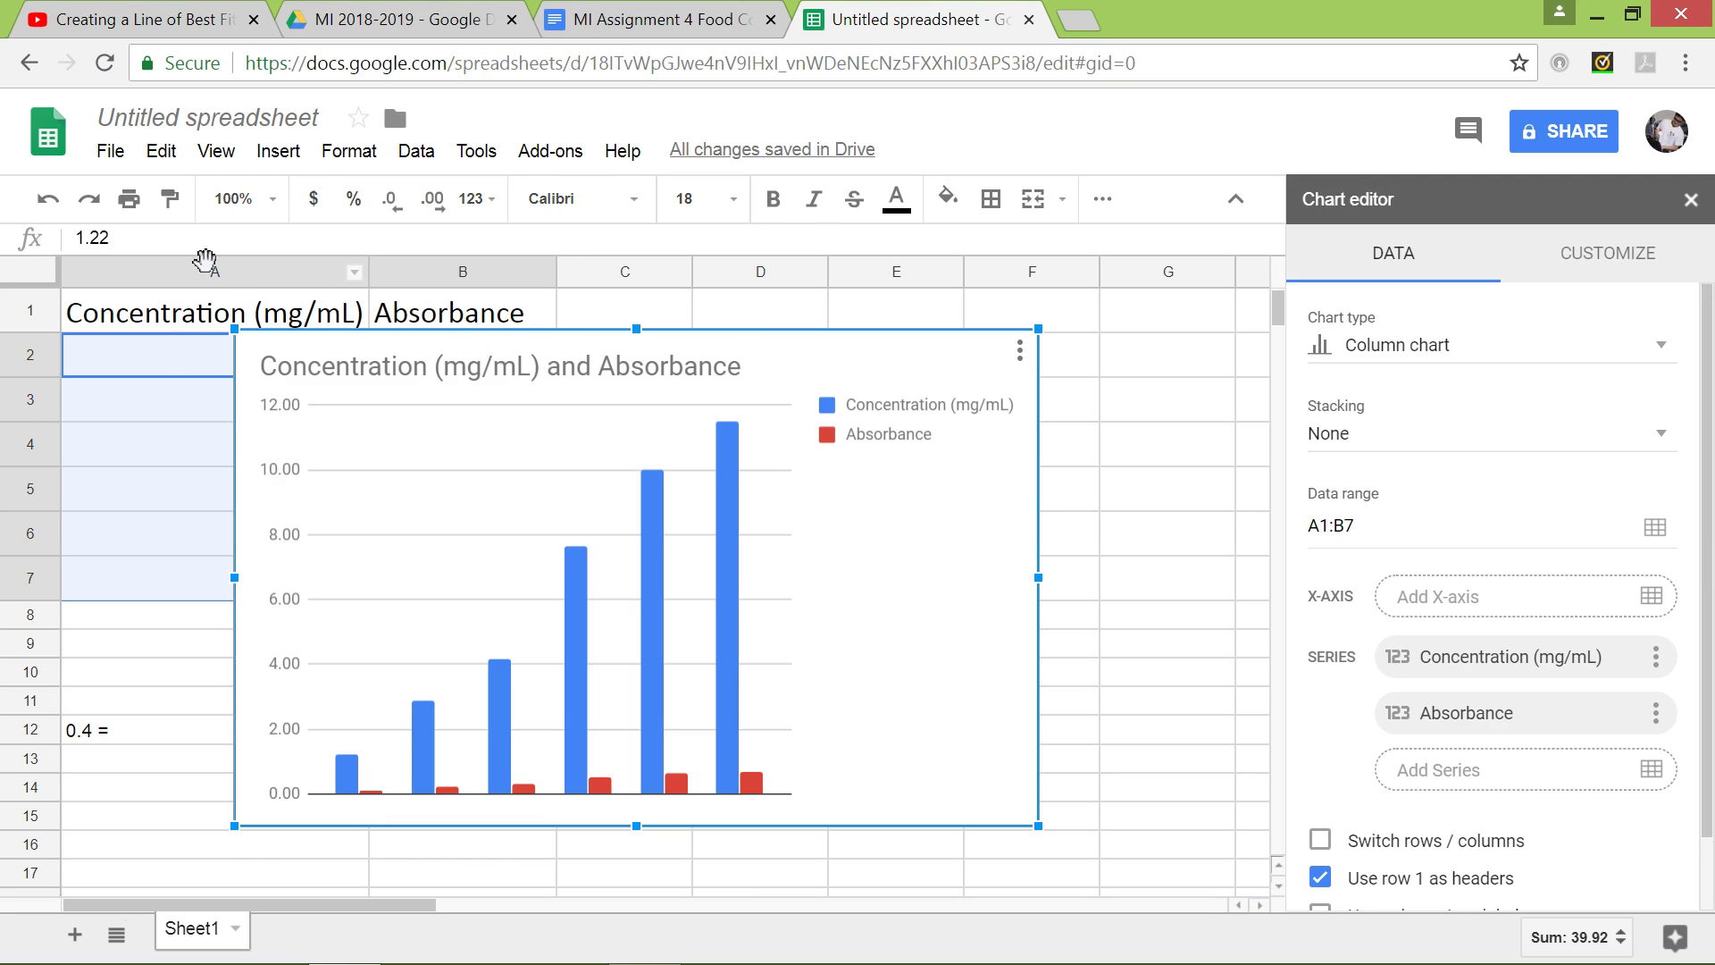
left_click_drag(345, 357, 664, 324)
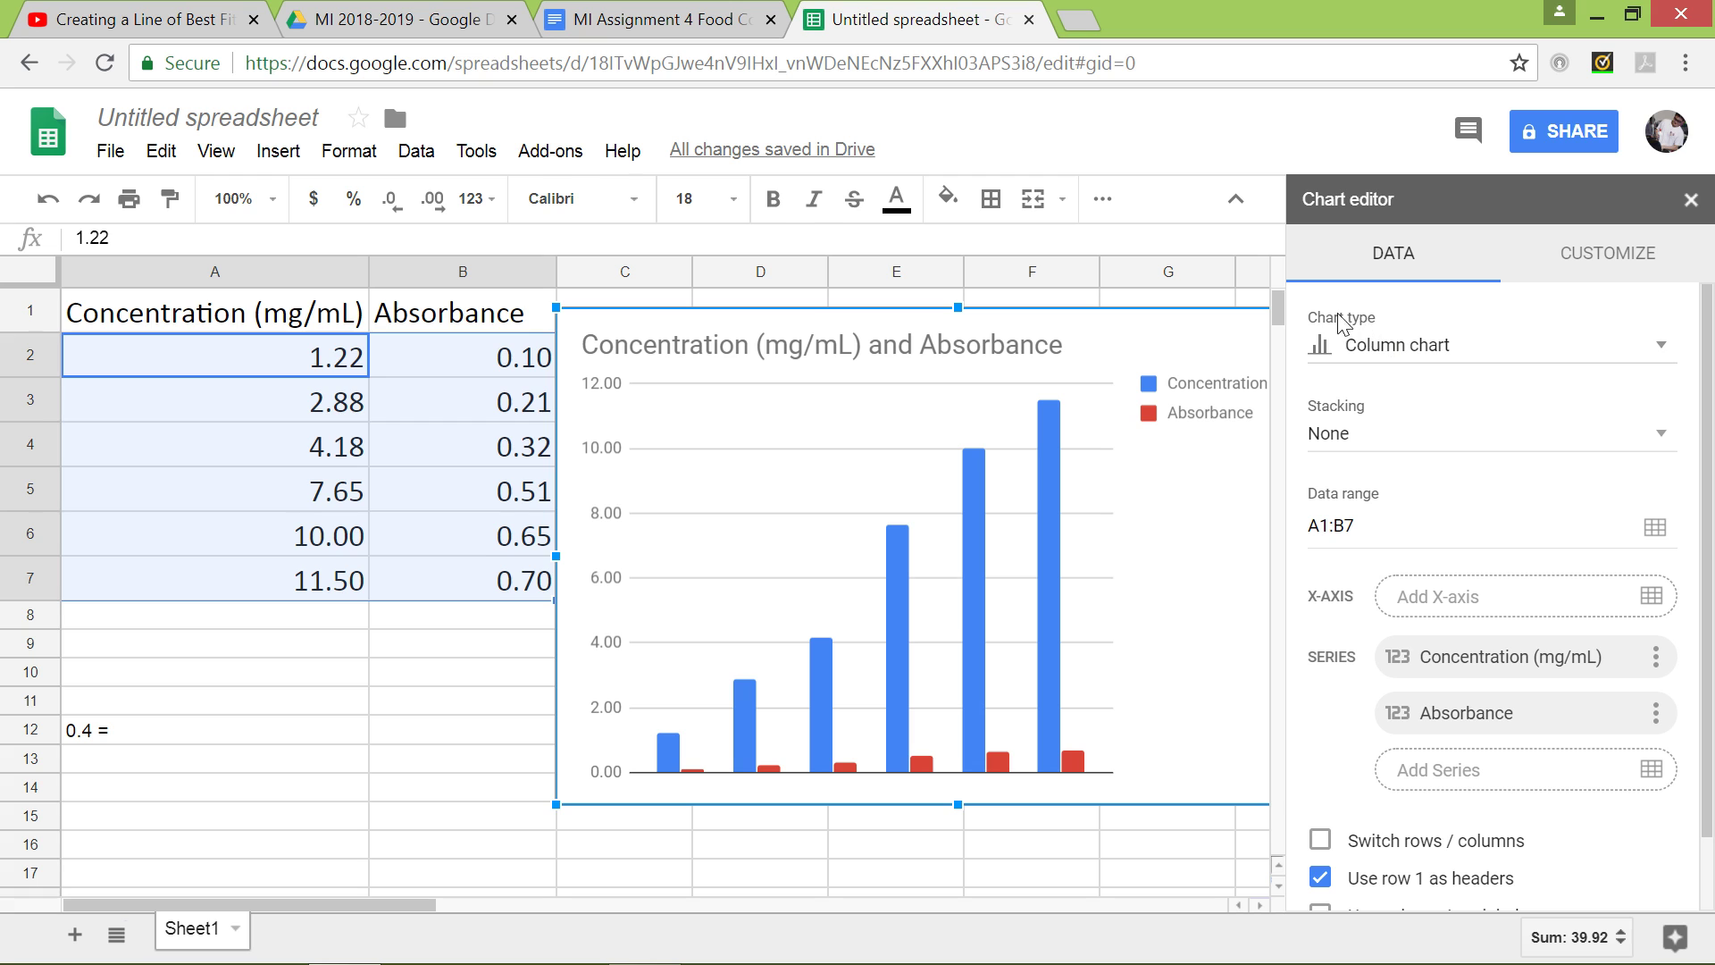
- Change the chart type to Scatter chart and start picking an x-axis range
left_click(1665, 357)
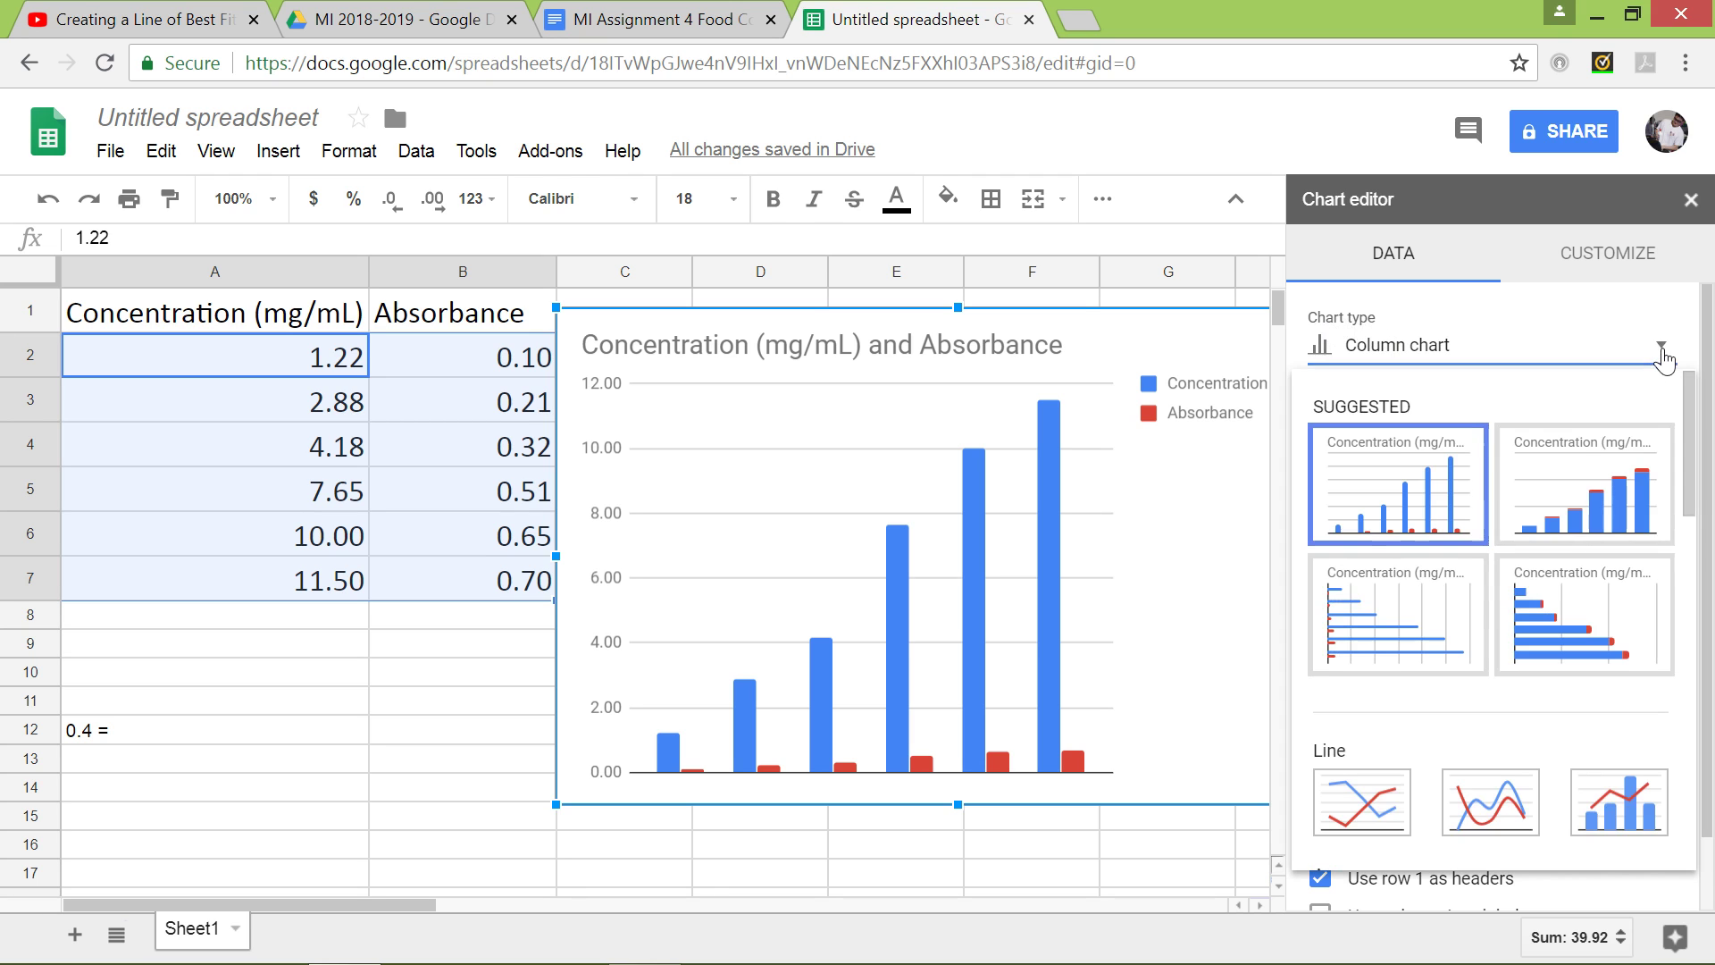
scroll(1429, 571, "down", 6)
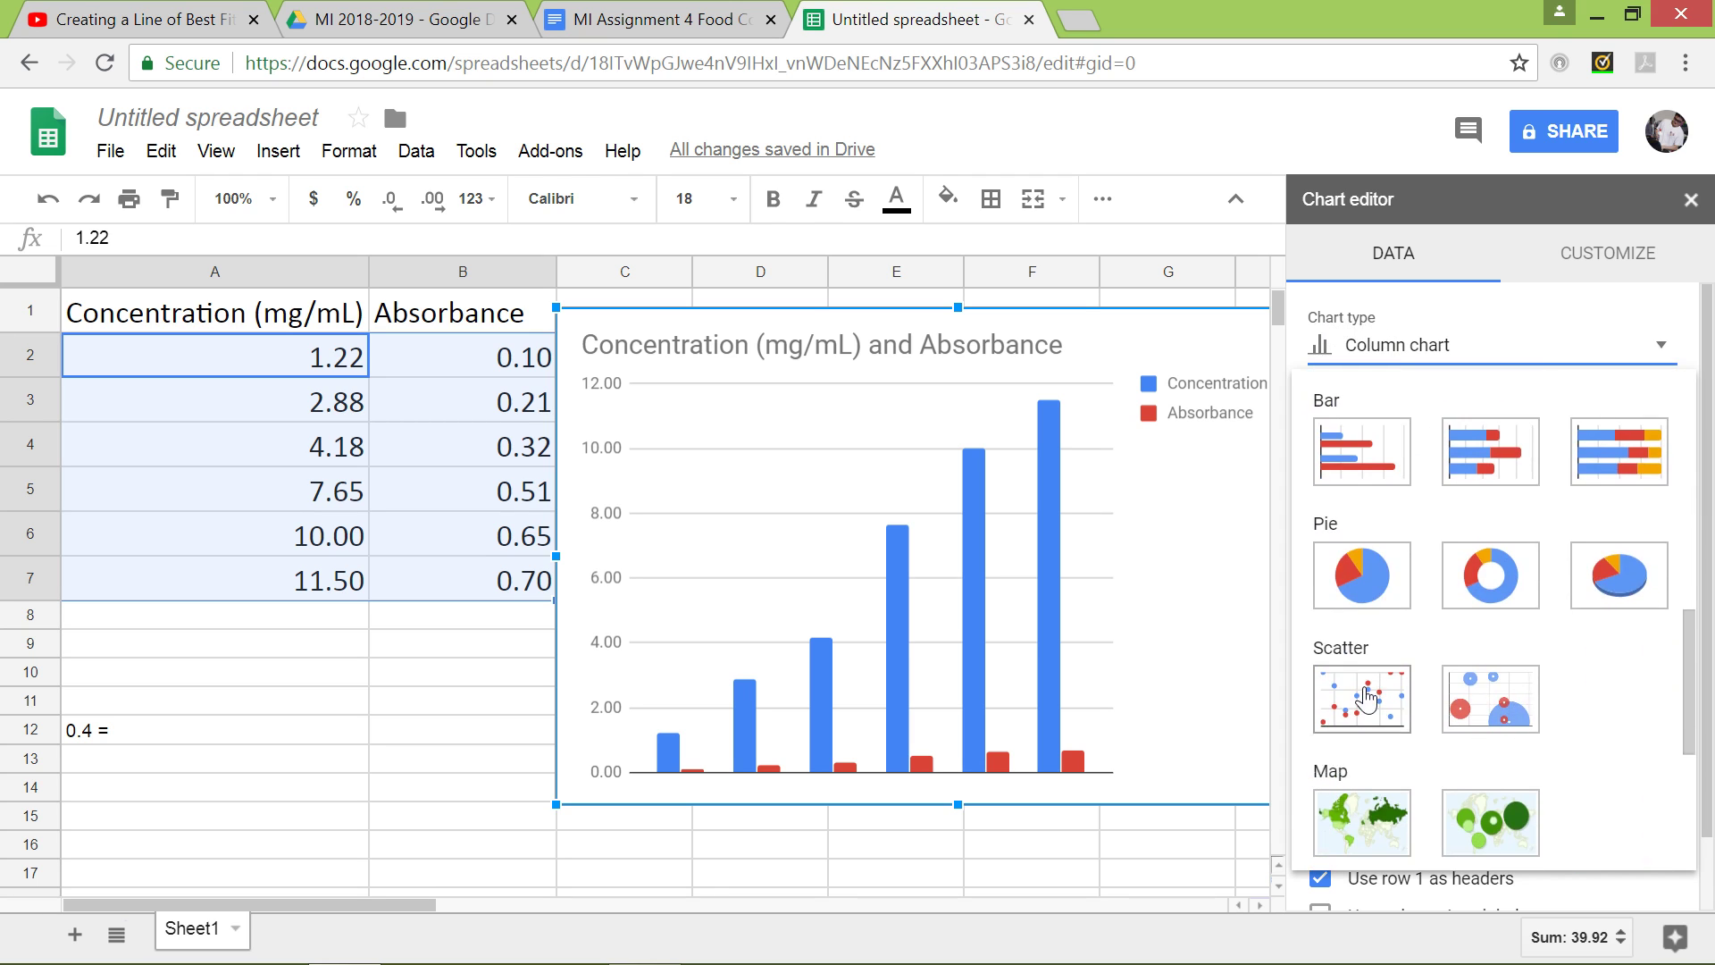
left_click(1364, 699)
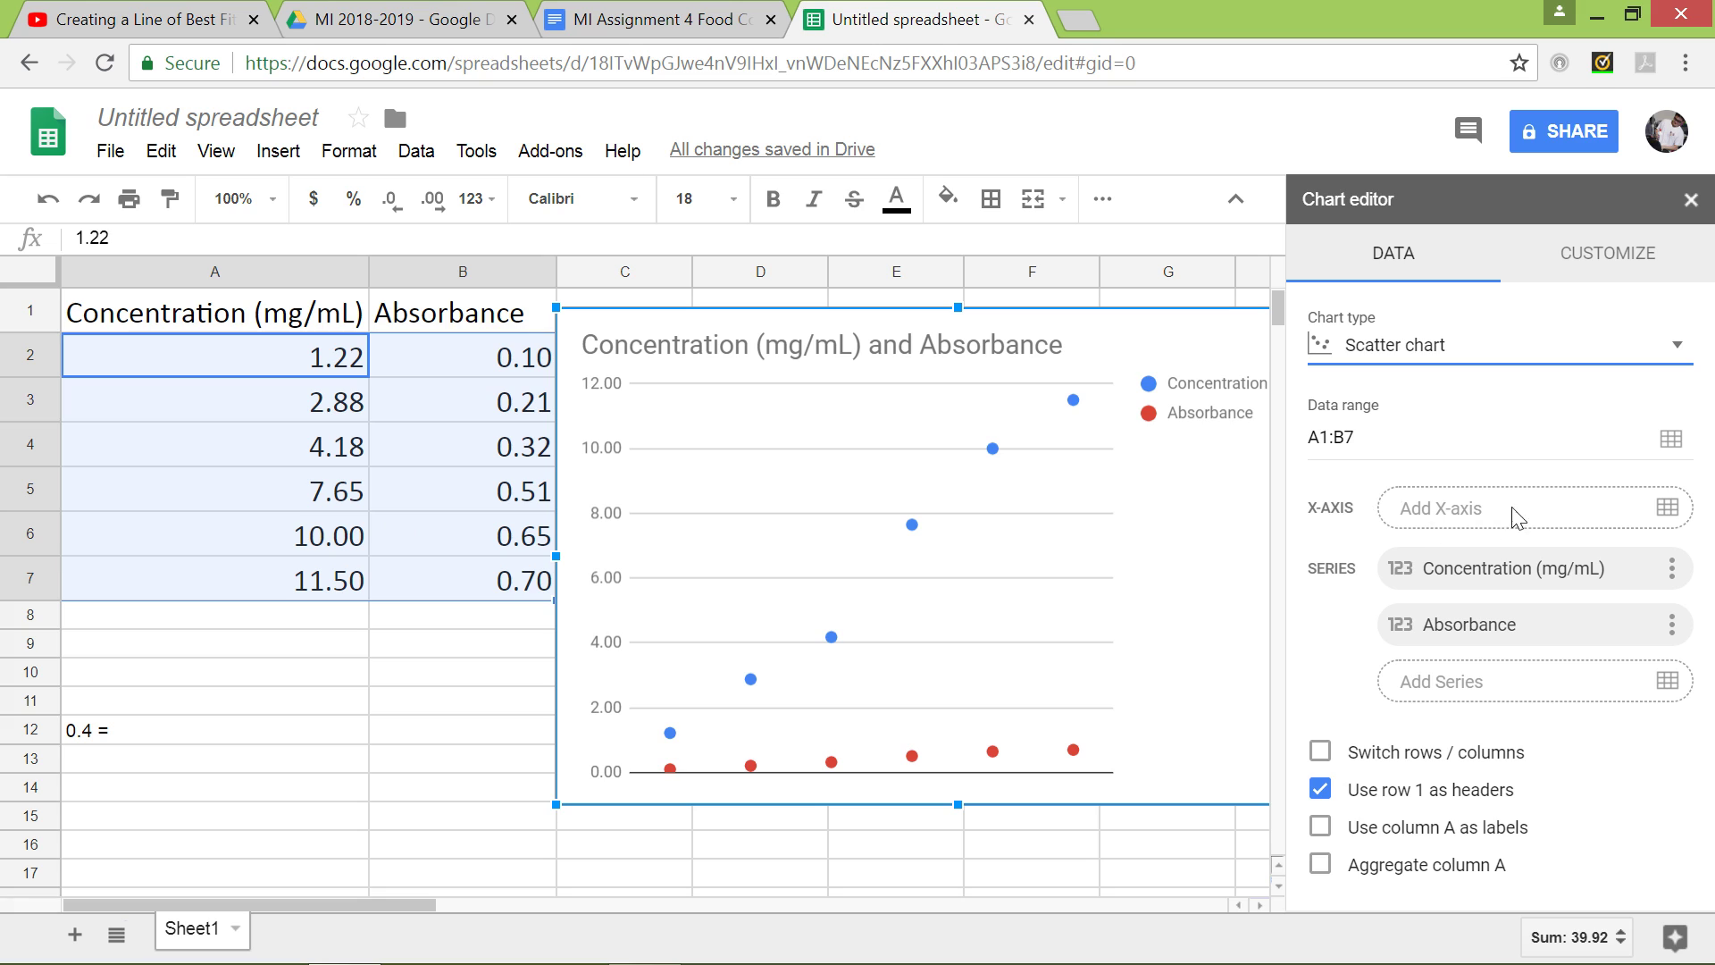
left_click(1675, 520)
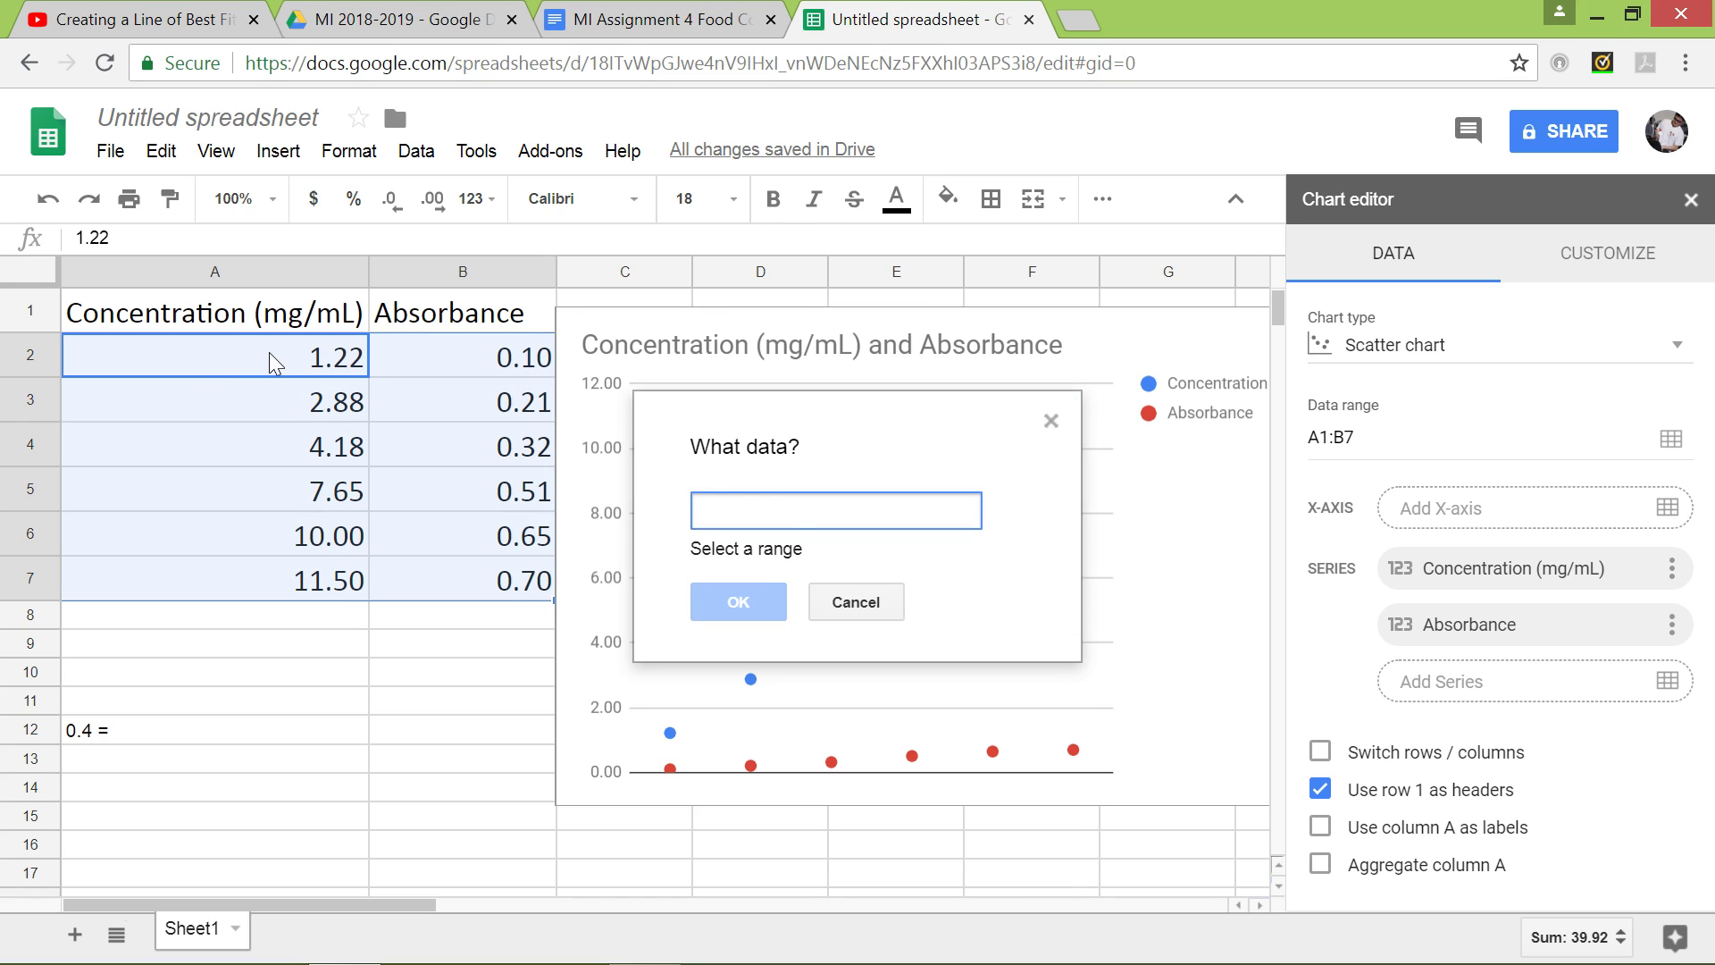
- Use A2:A7 as the x-axis range and remove the Concentration series, leaving only Absorbance
left_click_drag(270, 352, 236, 576)
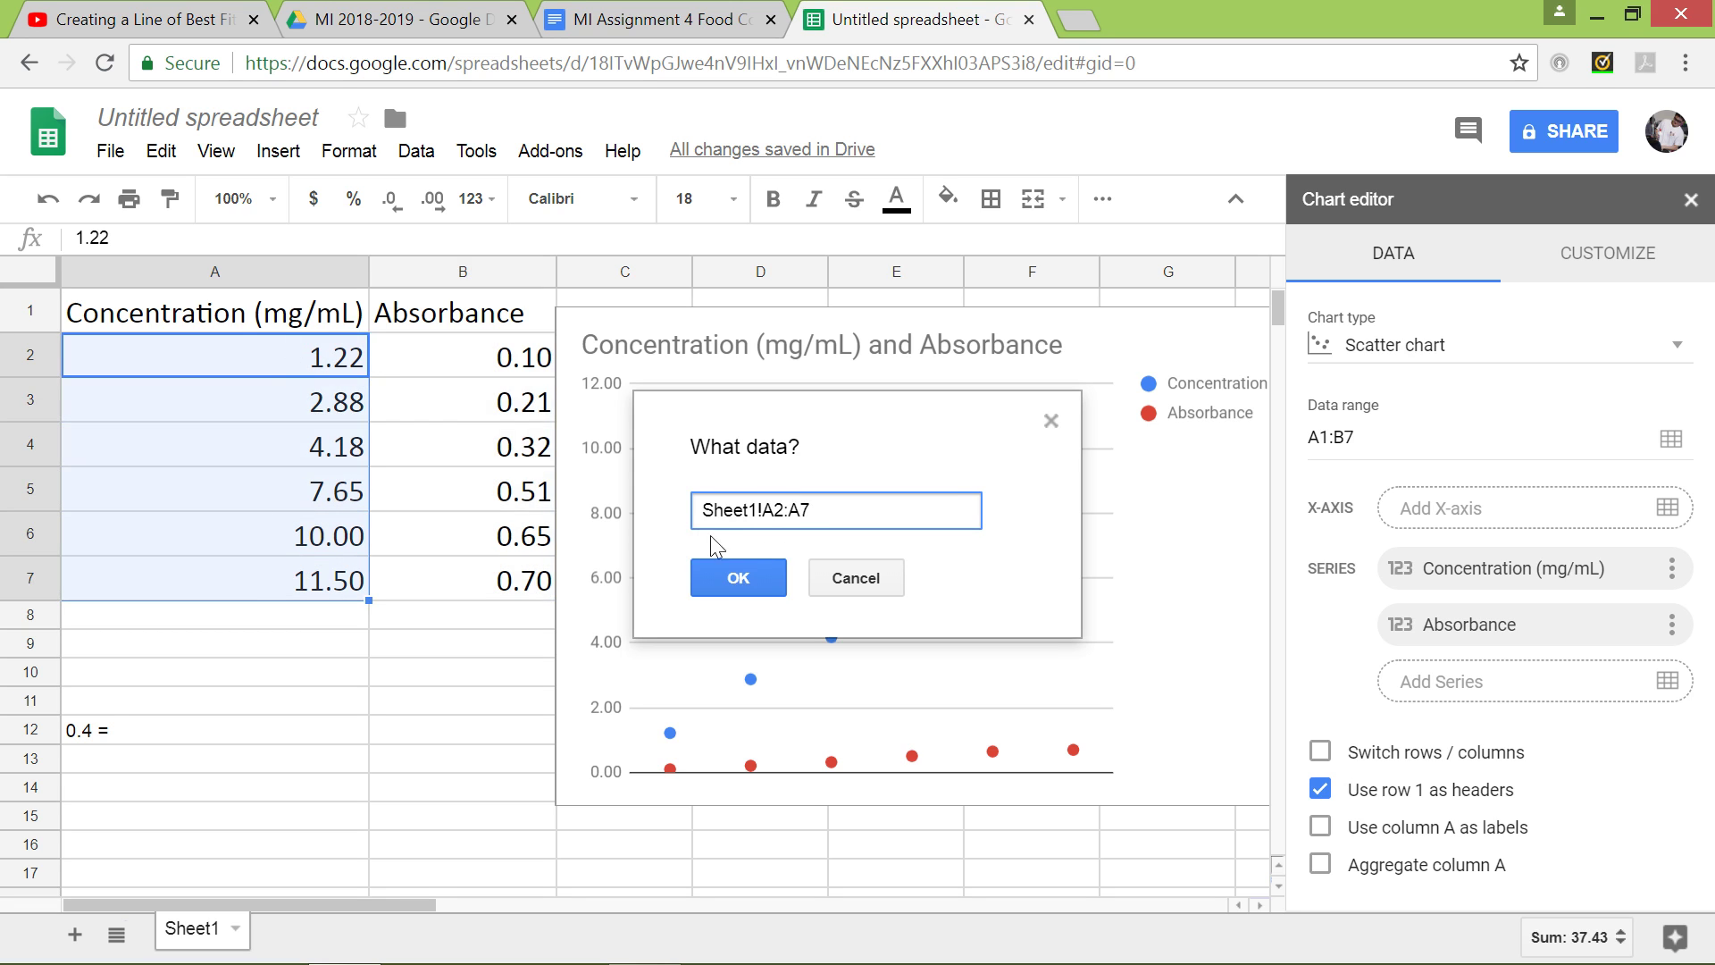
left_click(737, 579)
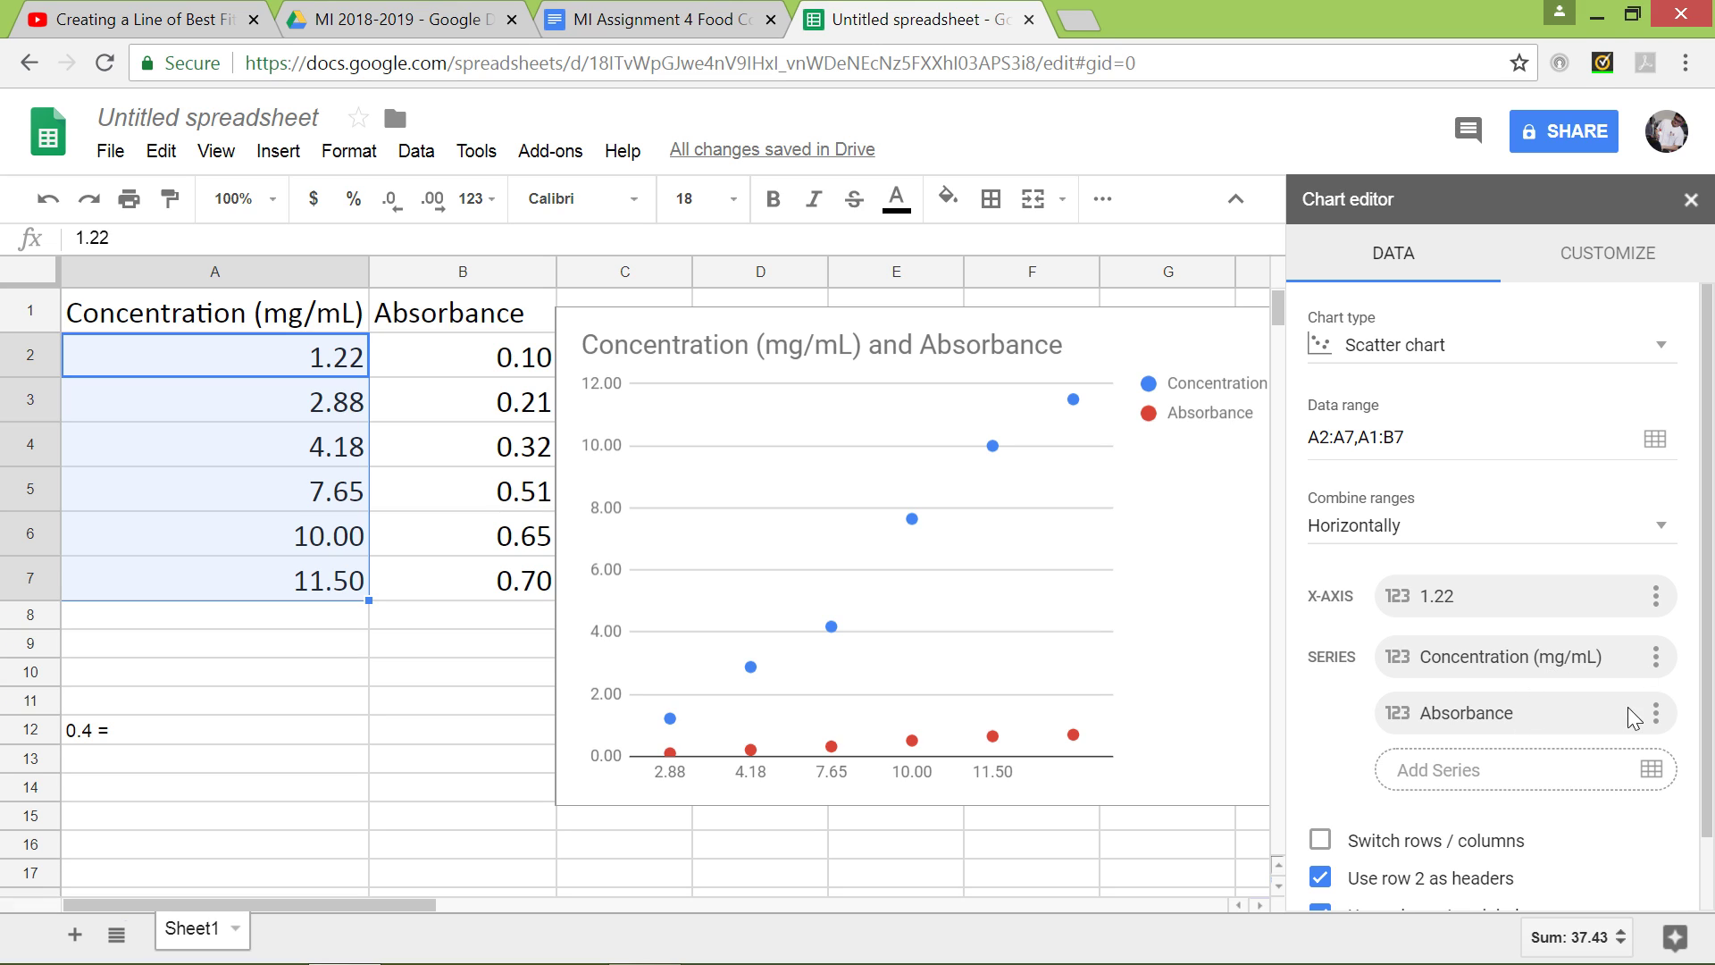
left_click(1652, 663)
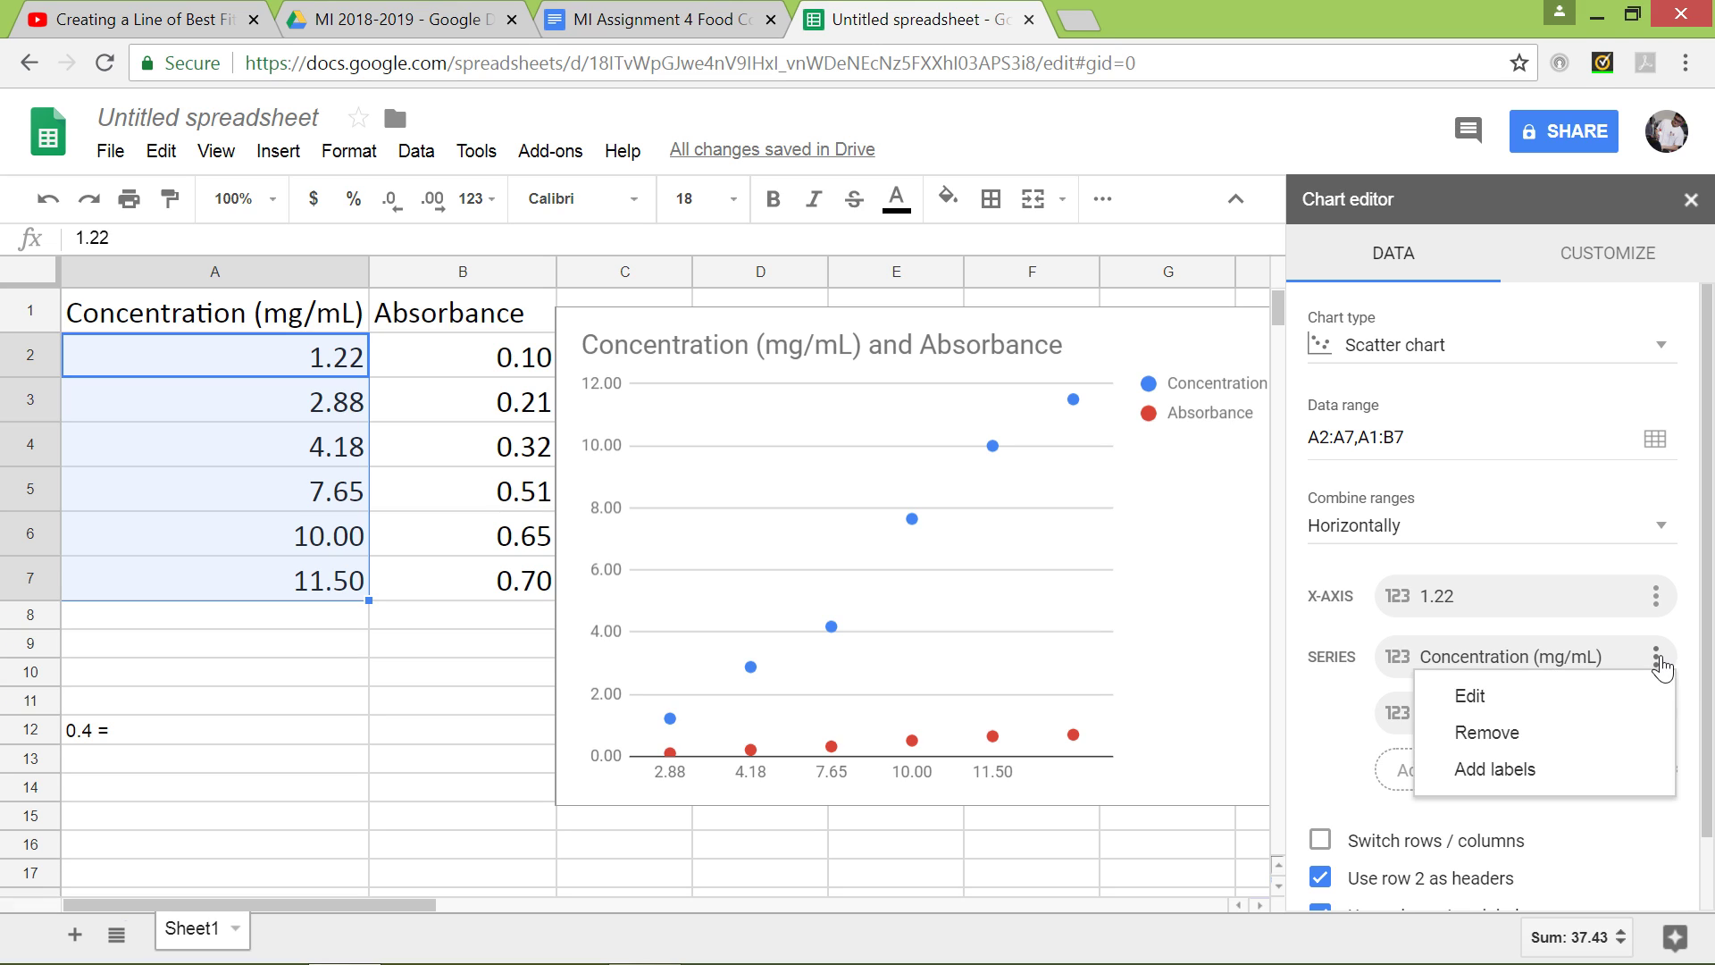
left_click(1504, 748)
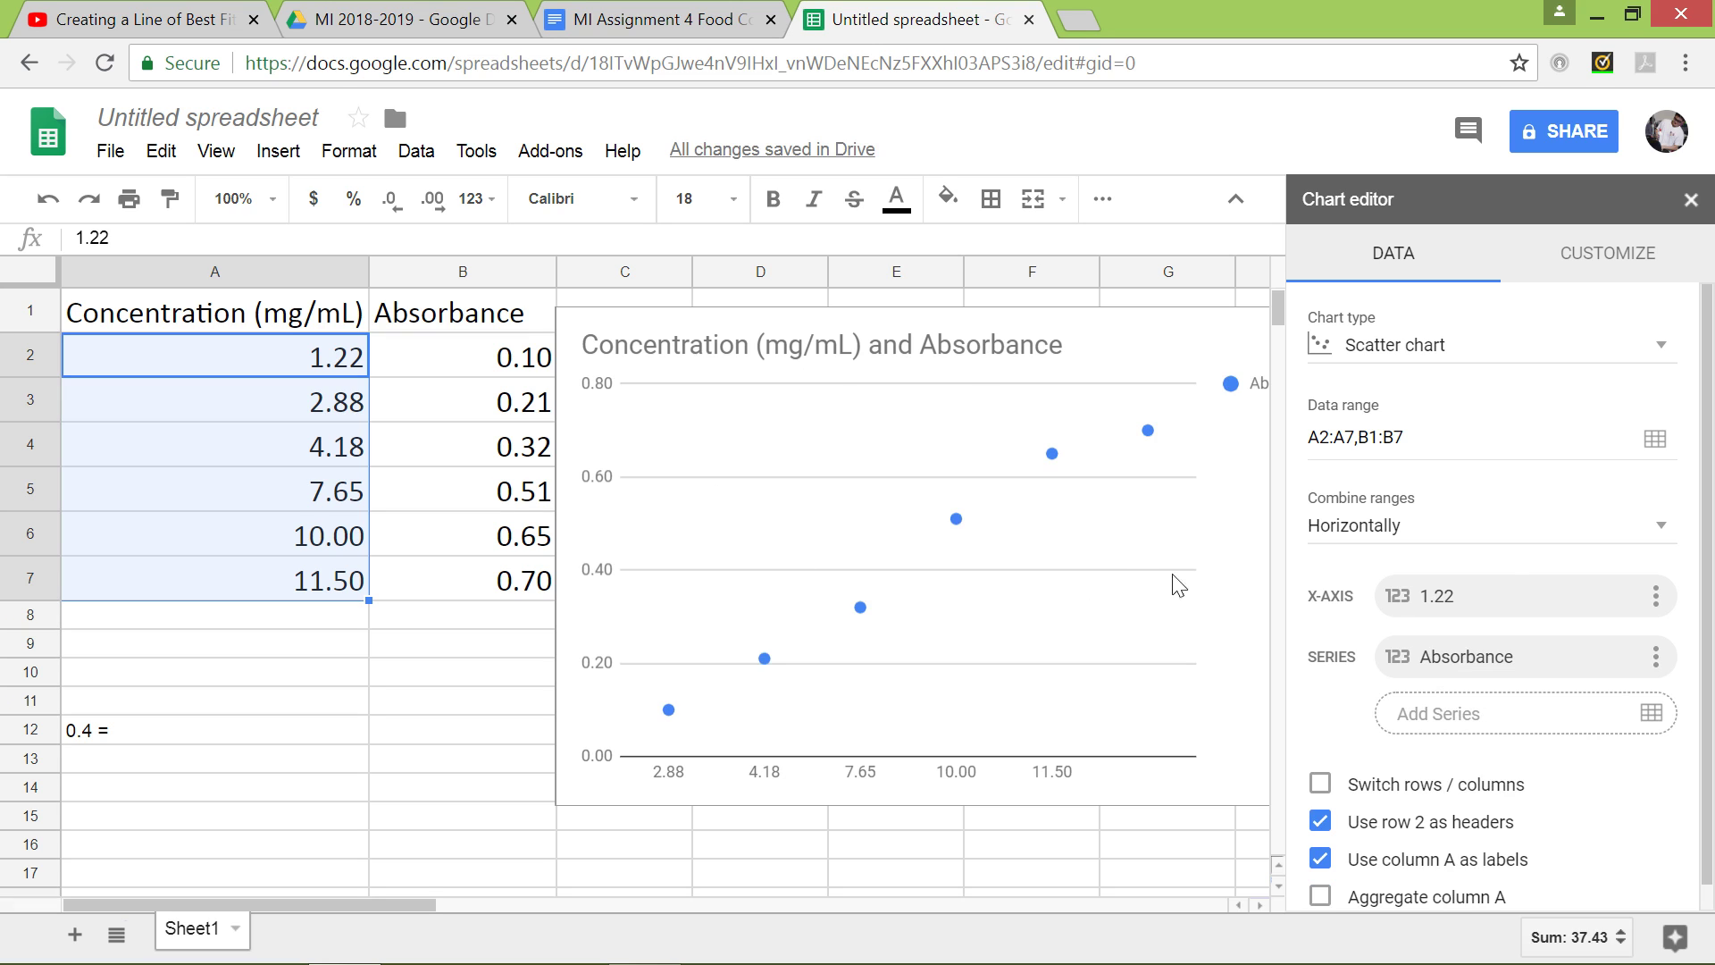
scroll(1052, 555, "down", 1)
scroll(1052, 555, "up", 1)
- Change the chart title text to 'Standard Curve/Line of Best Fit'
left_click(1579, 263)
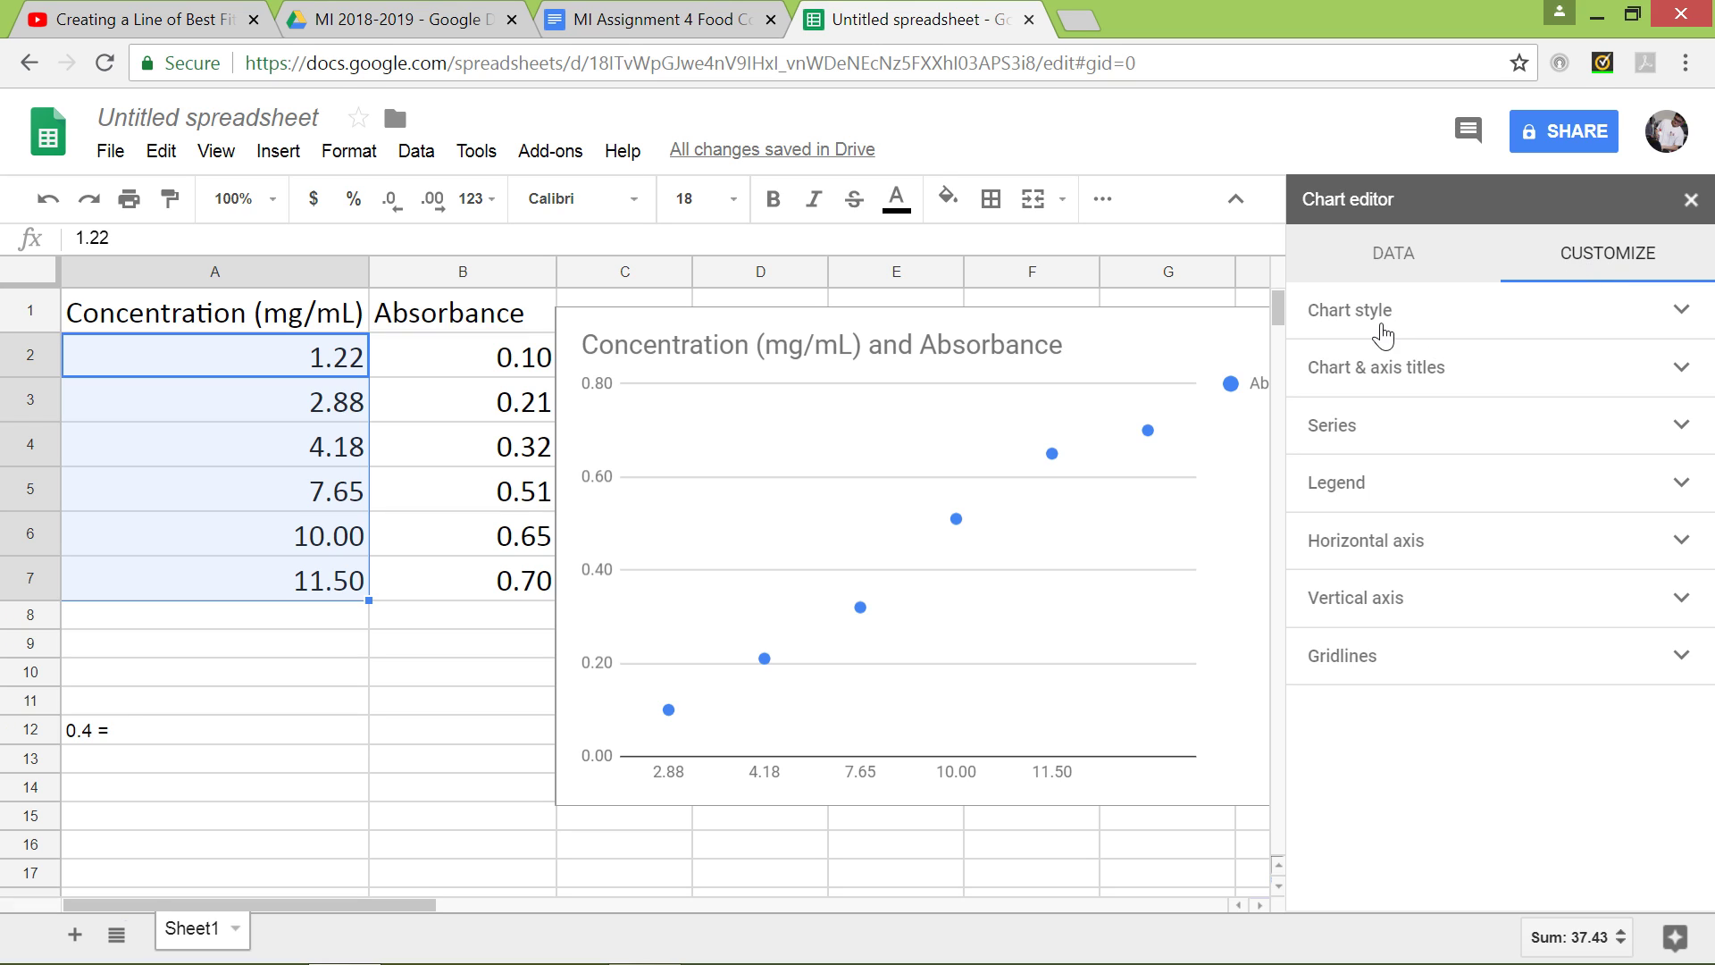
left_click(1359, 373)
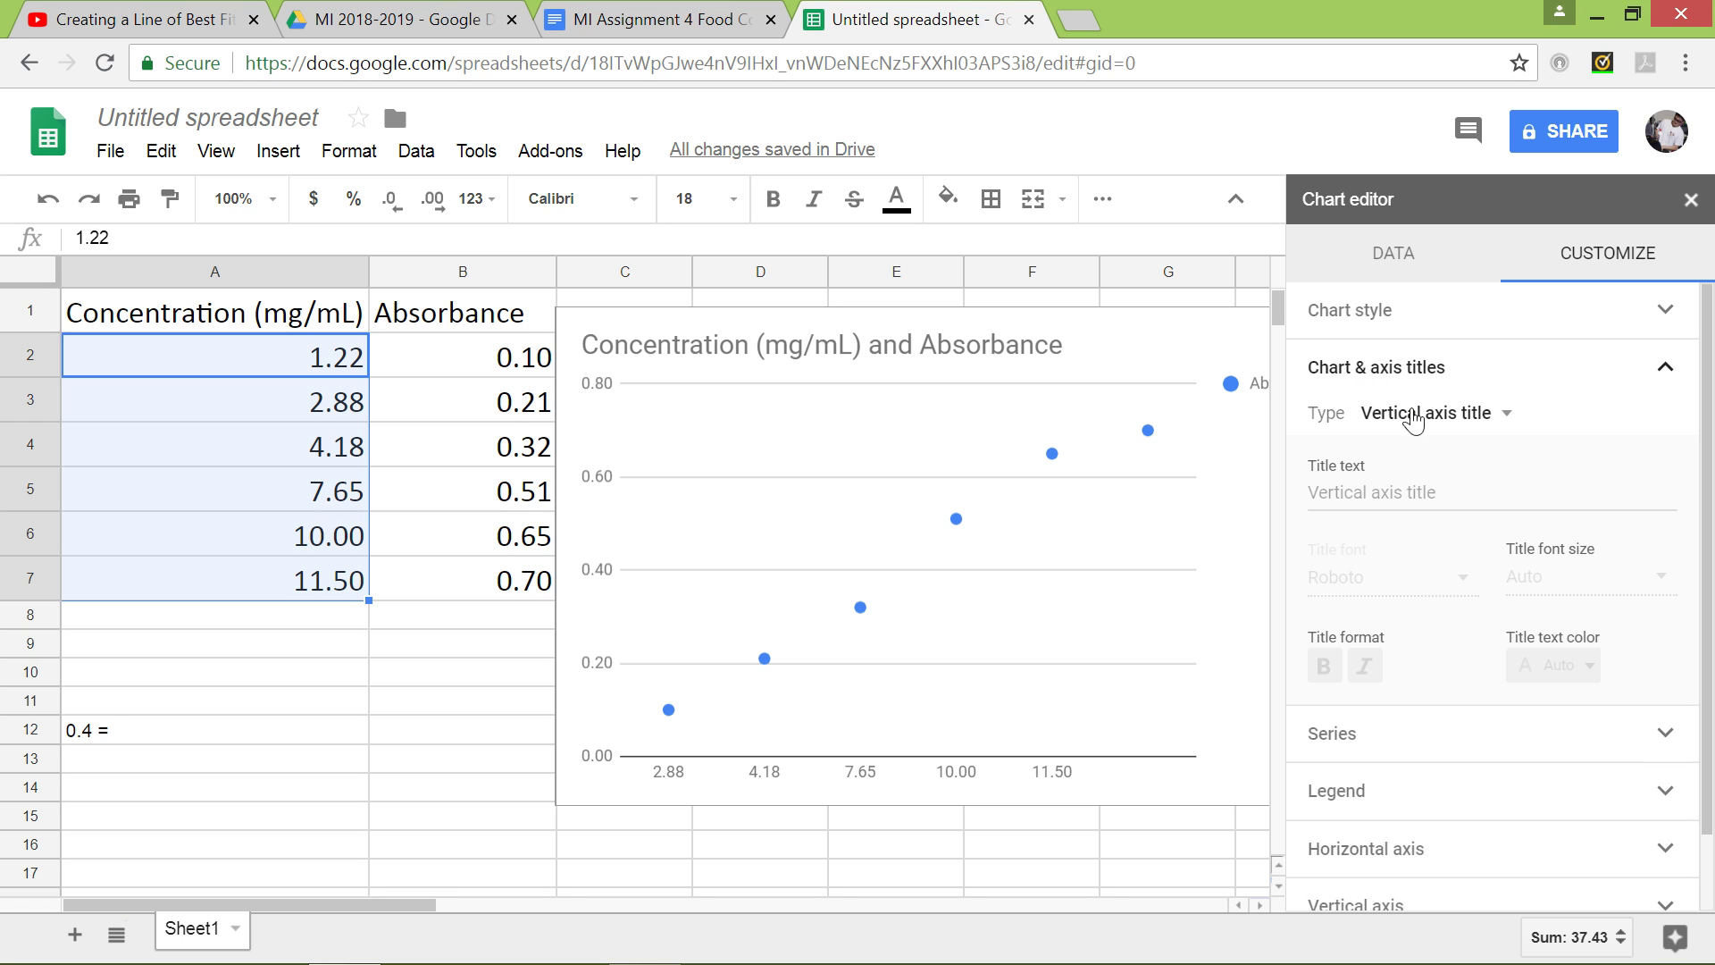
left_click(1485, 416)
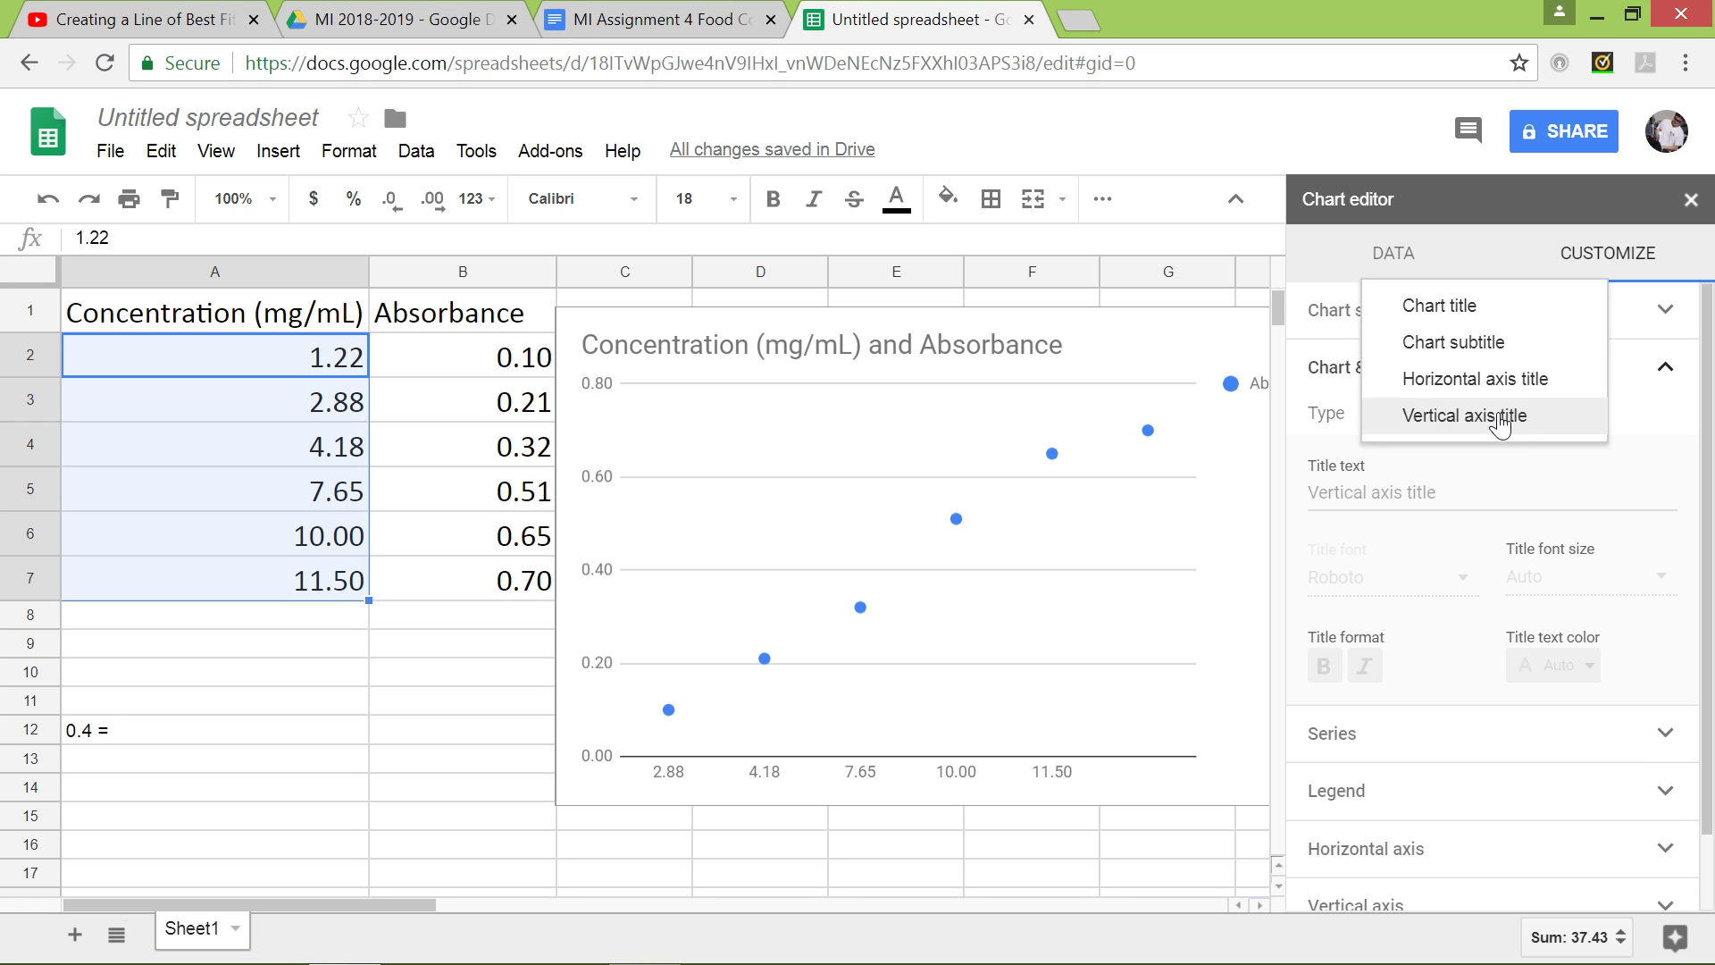
left_click(1438, 306)
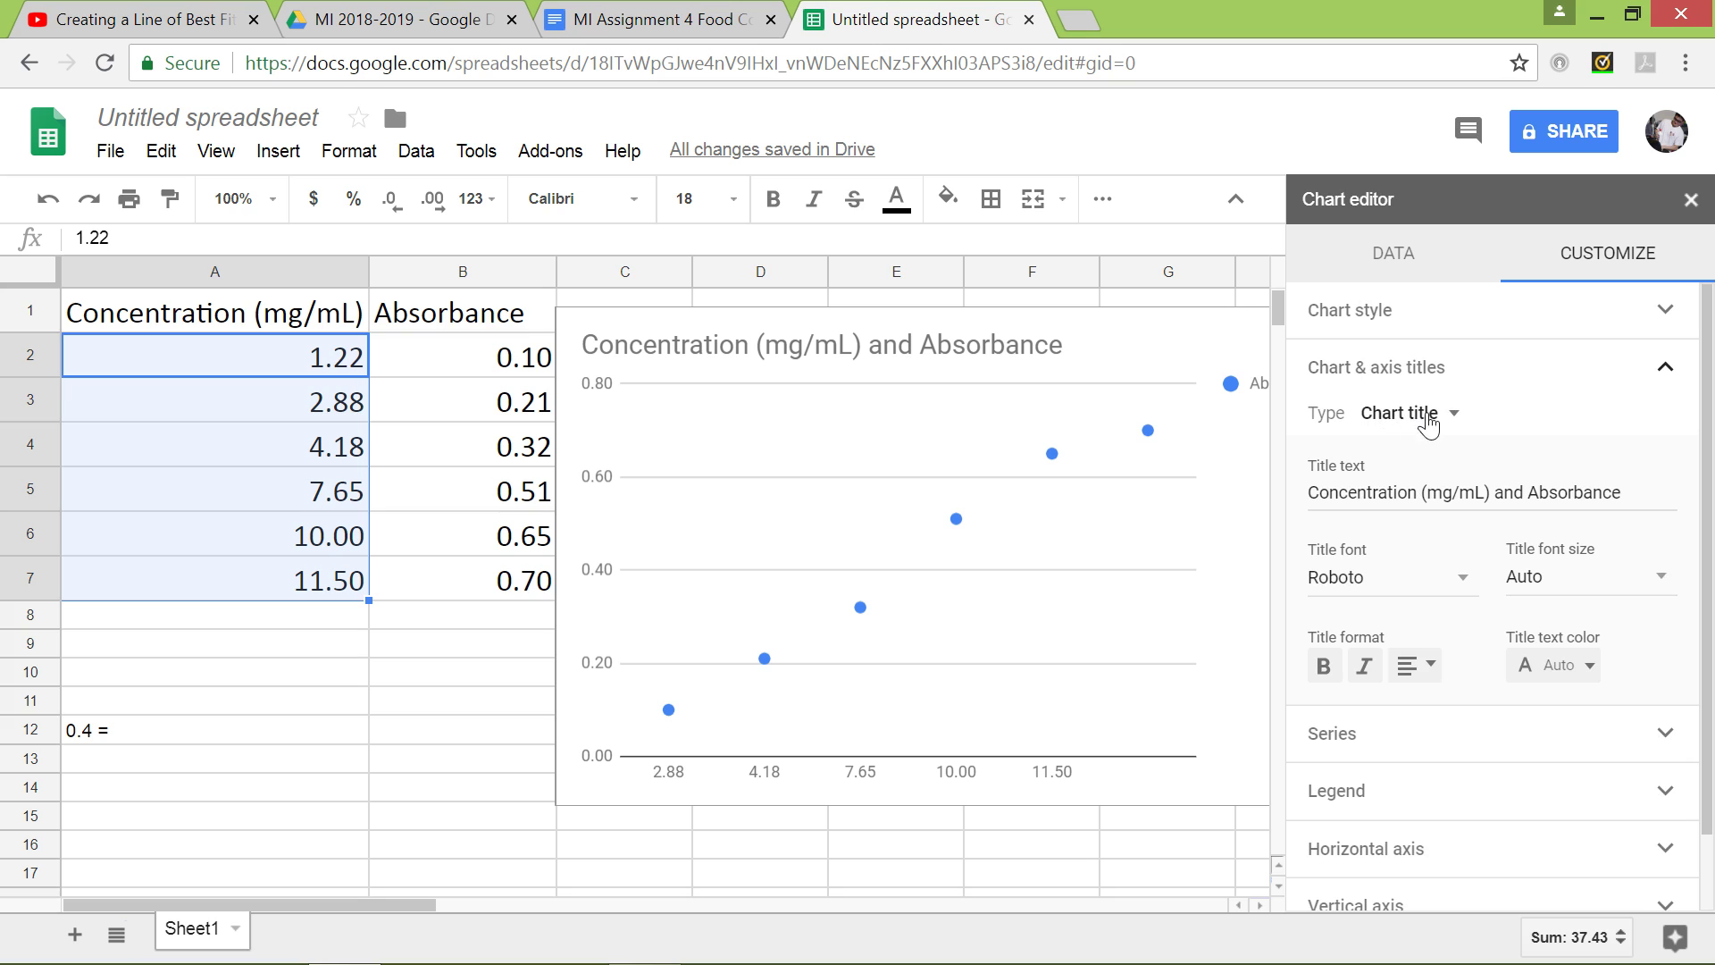
left_click_drag(1621, 492, 1308, 492)
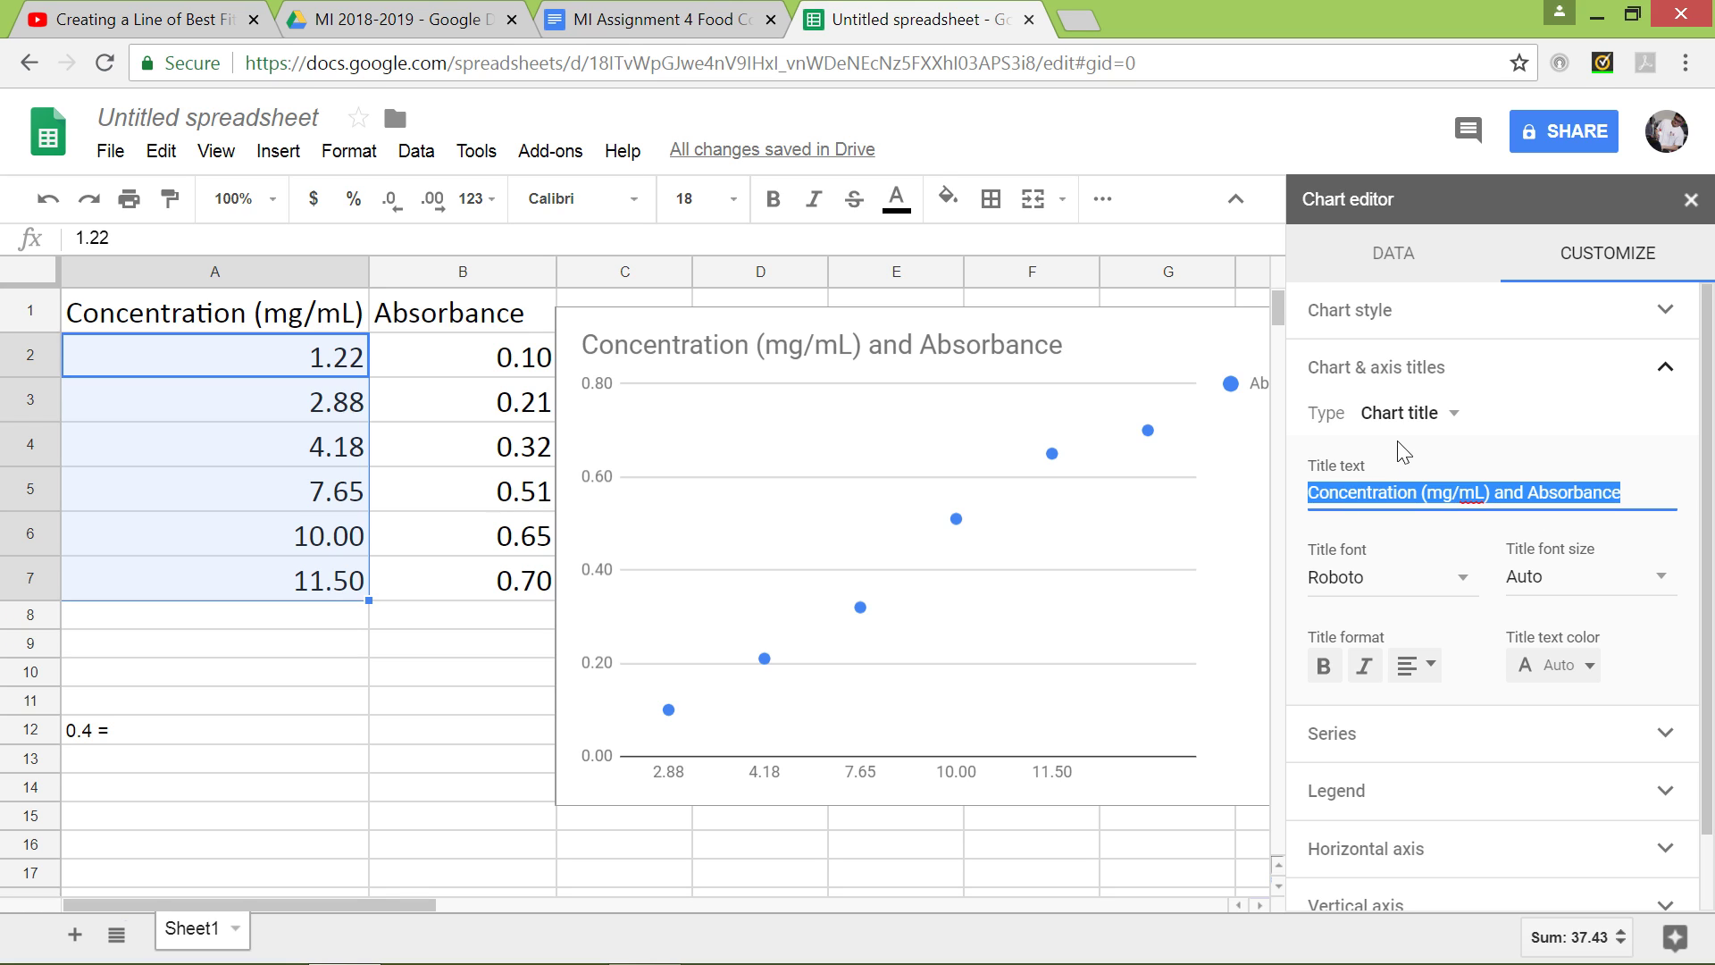
type("Standard Curve/Lin")
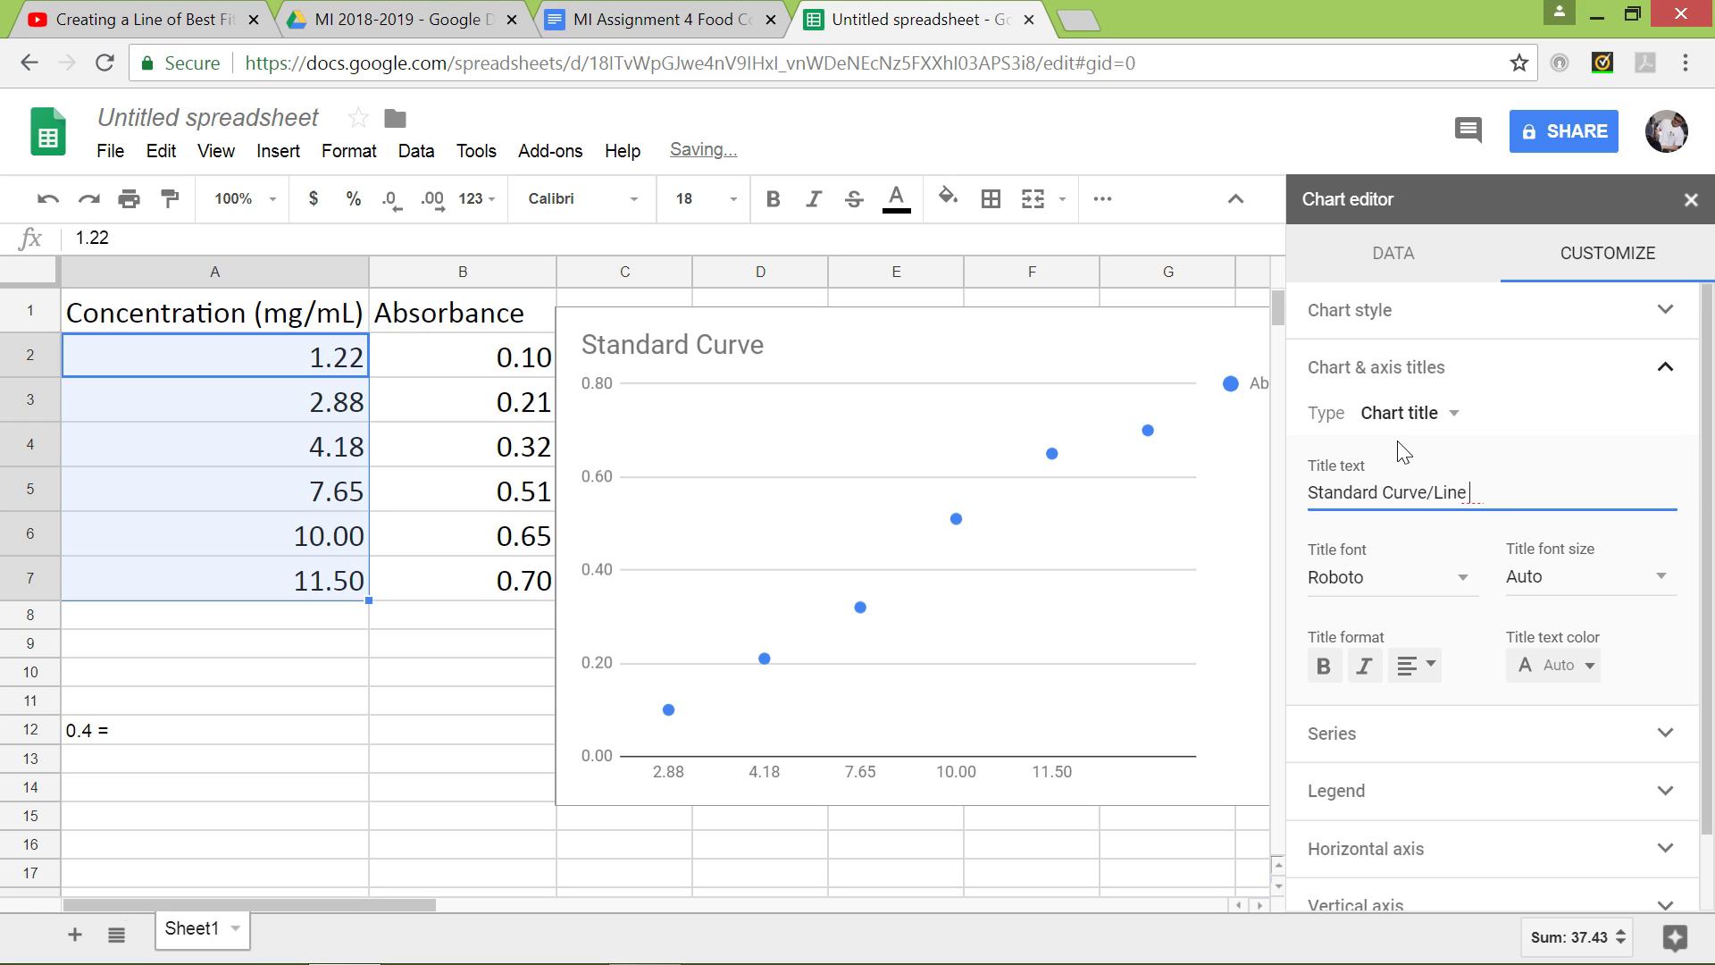
type("est Fit")
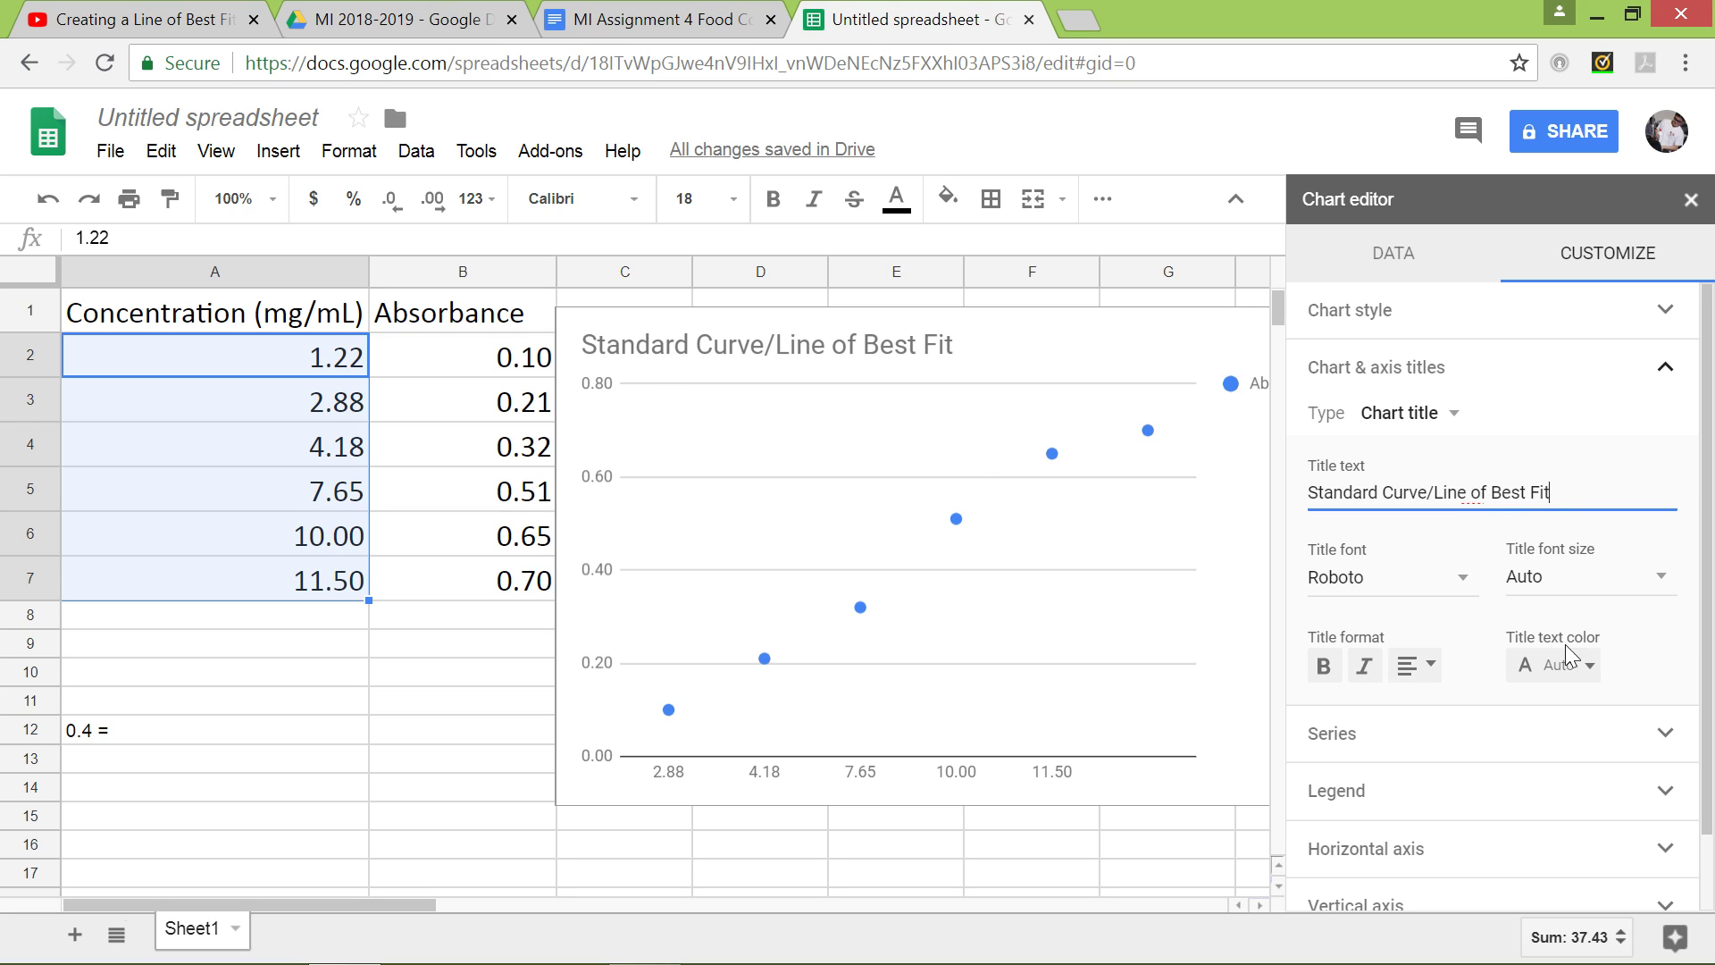
- Make the chart title red, centre-aligned, at font size 16
left_click(1594, 683)
left_click(1371, 391)
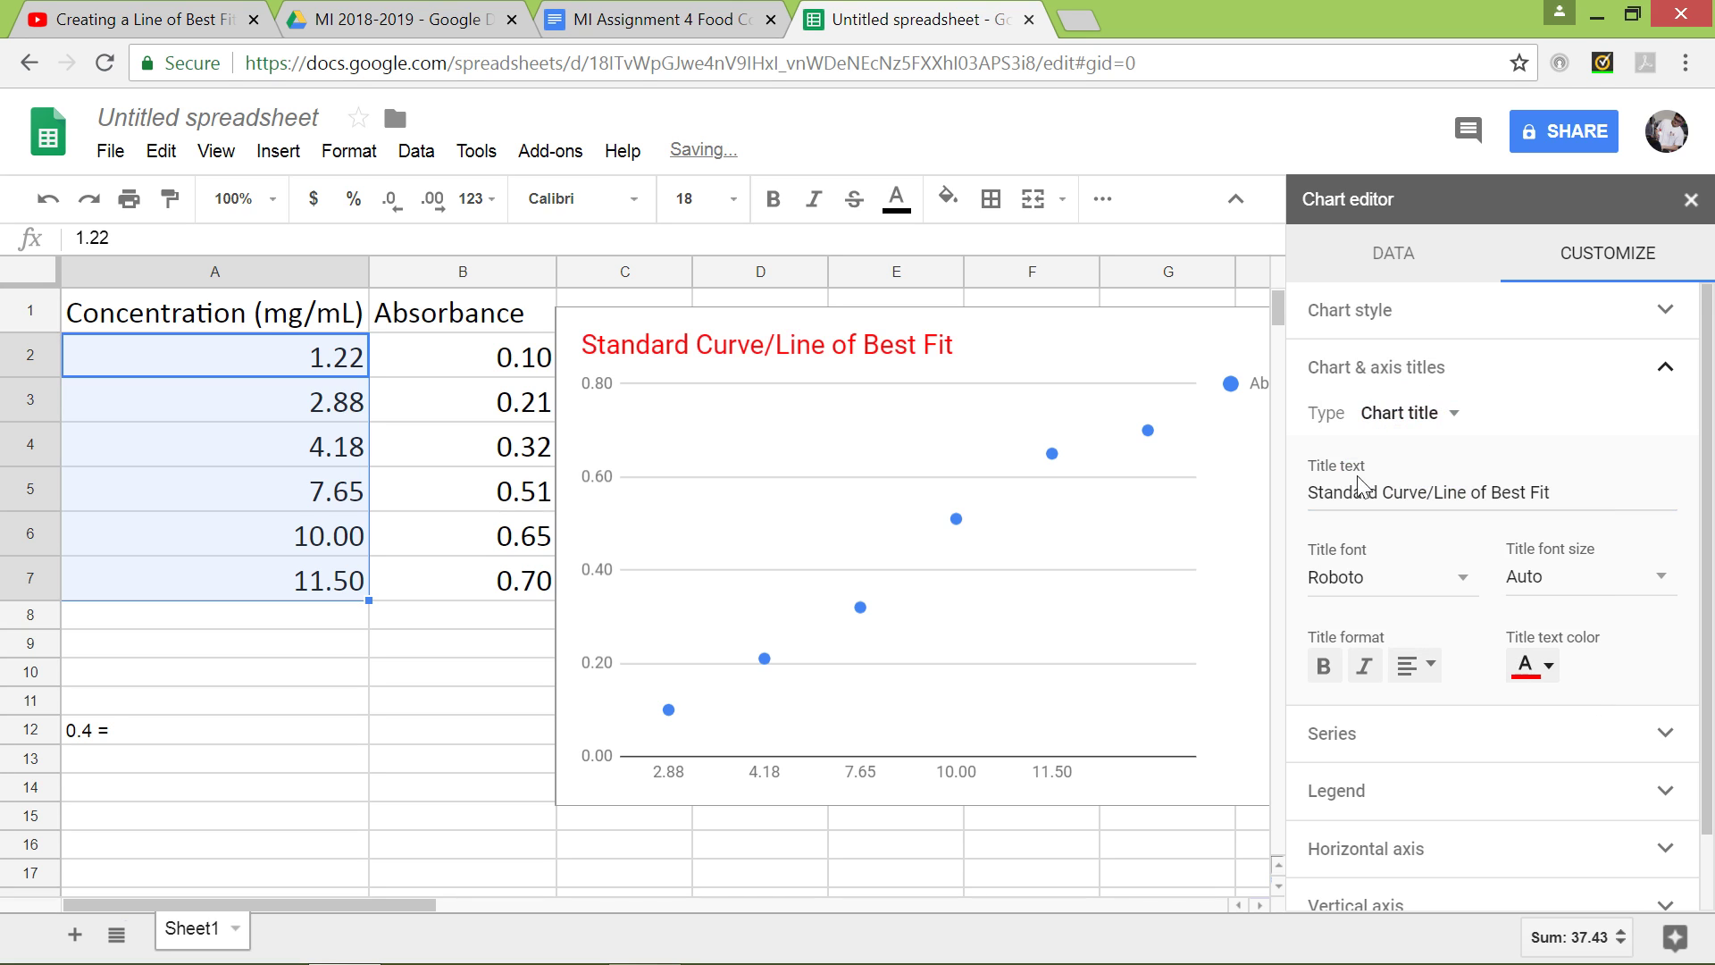
left_click(1413, 673)
left_click(1448, 711)
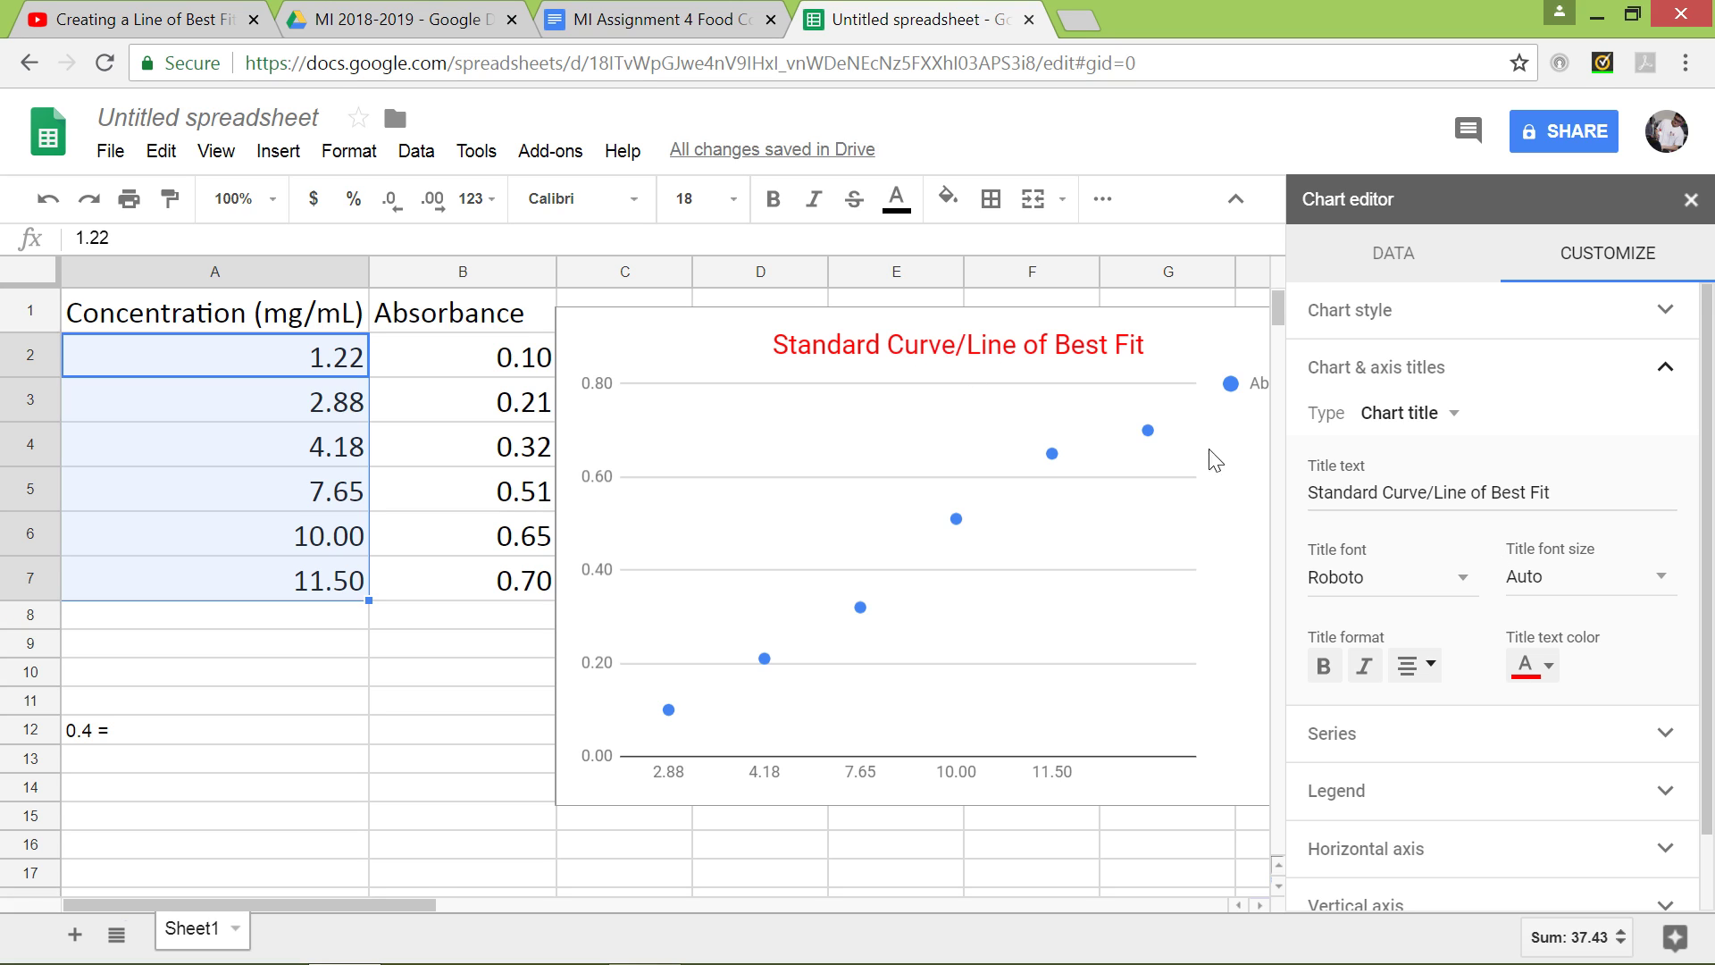
left_click(1659, 585)
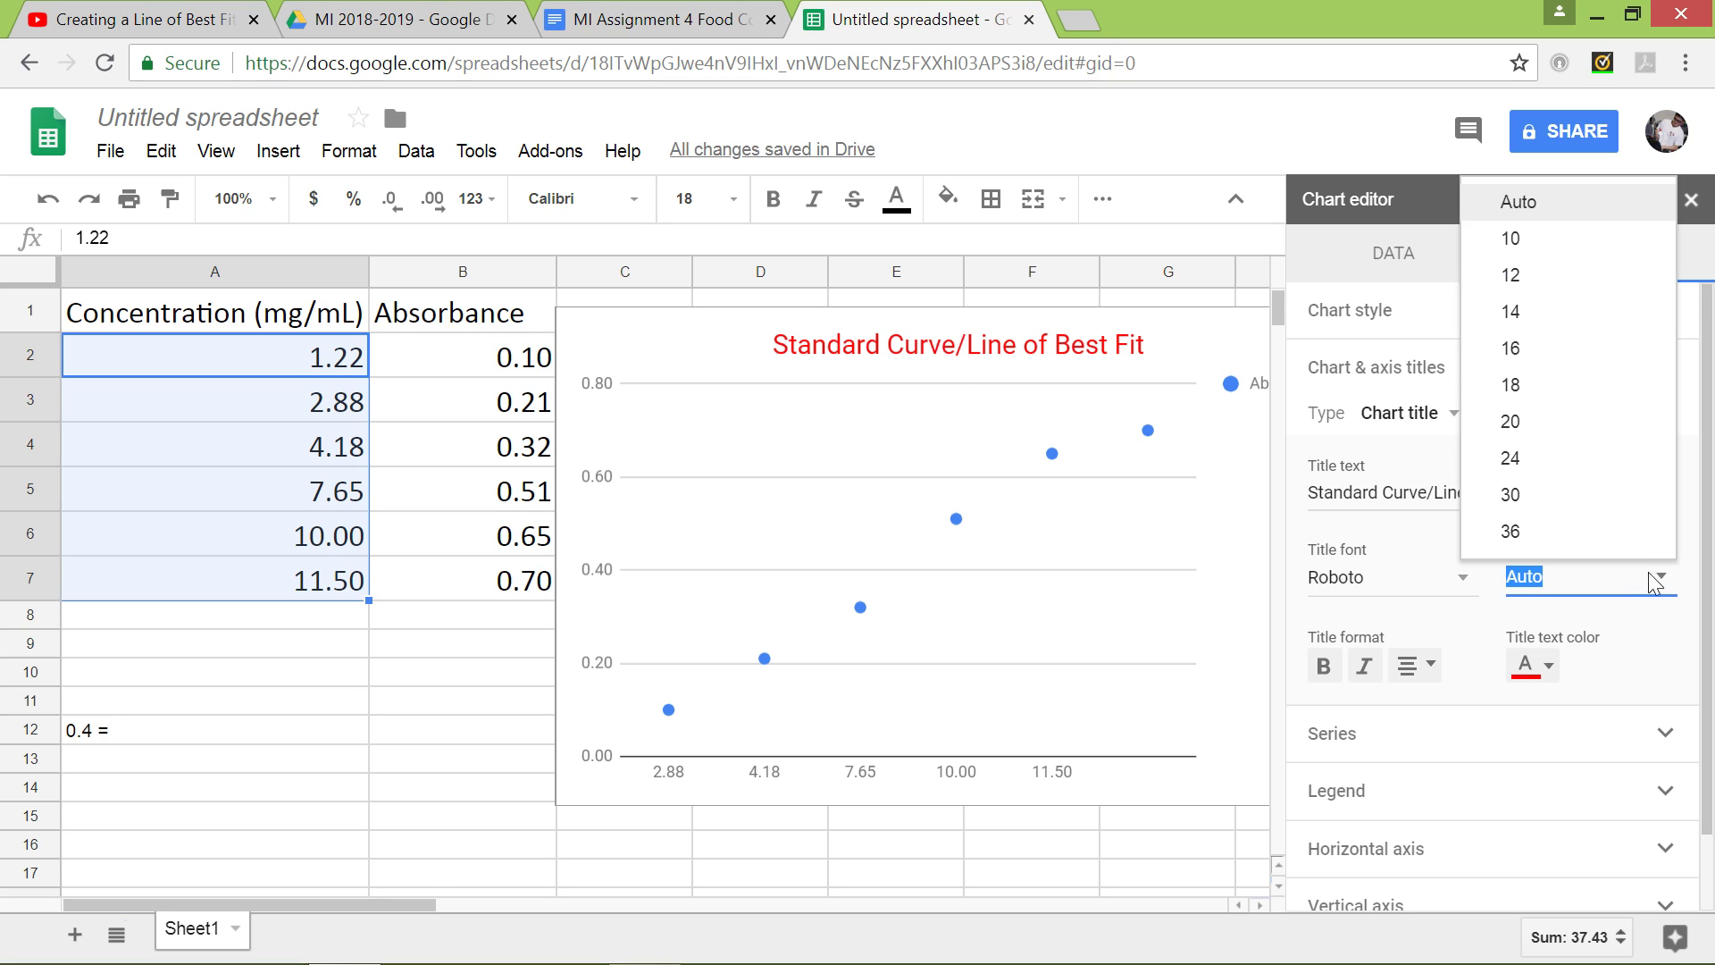
left_click(1526, 358)
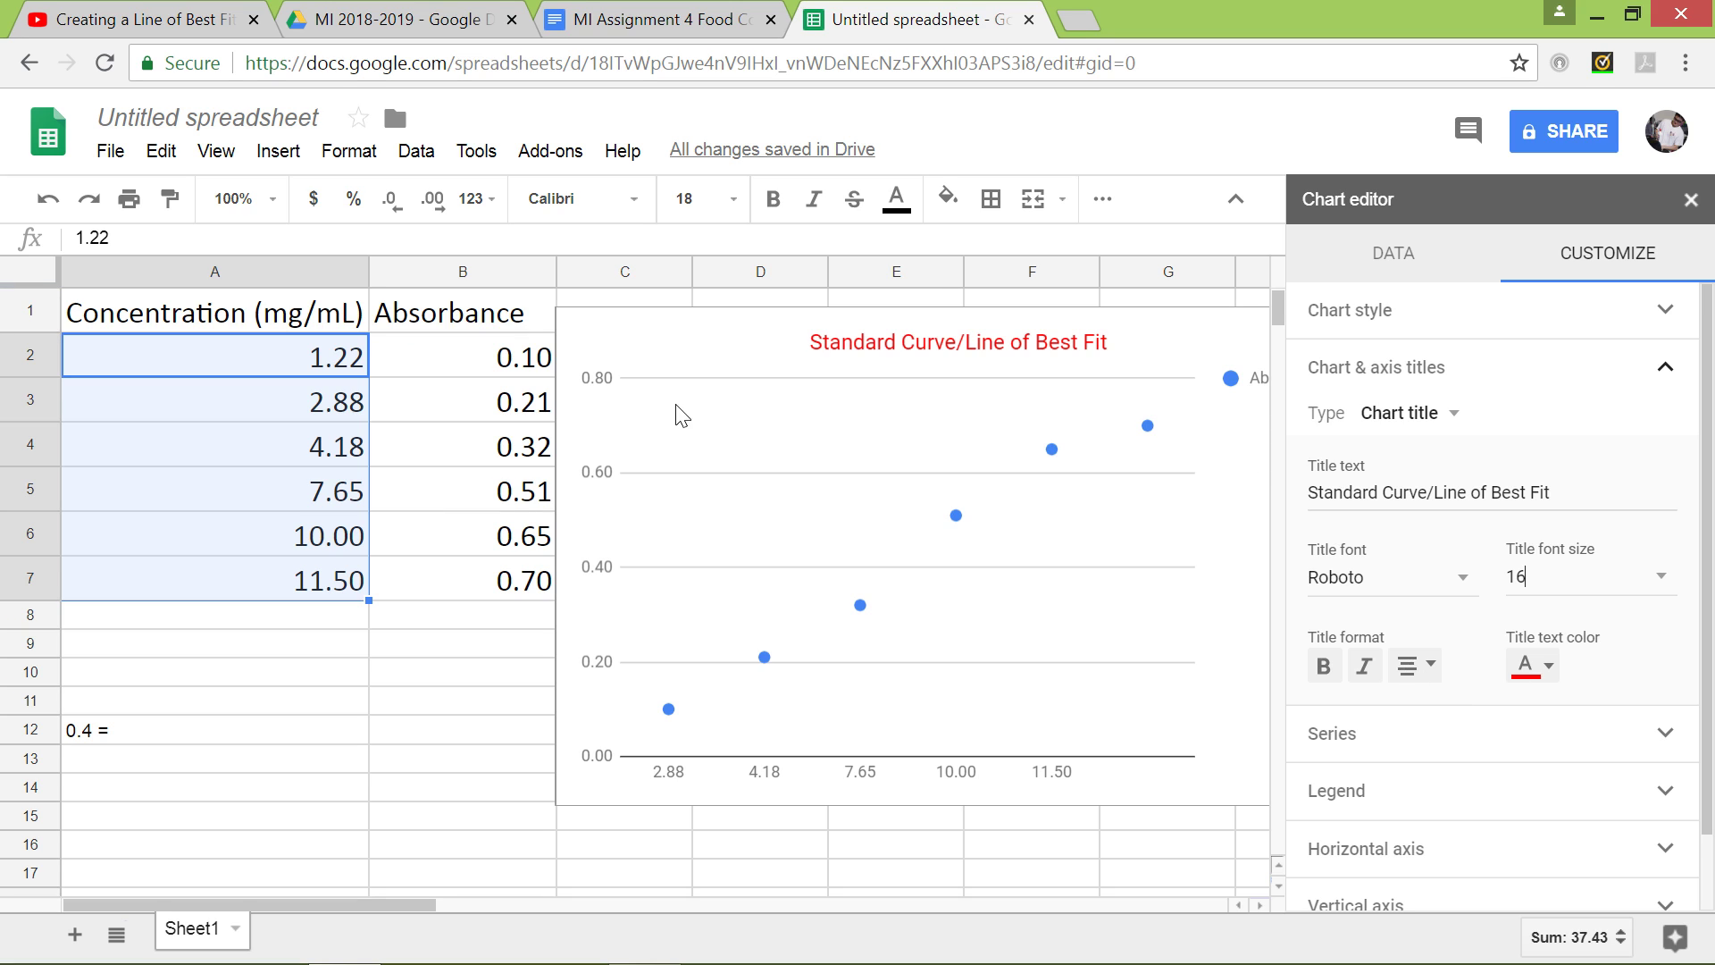
left_click(1434, 418)
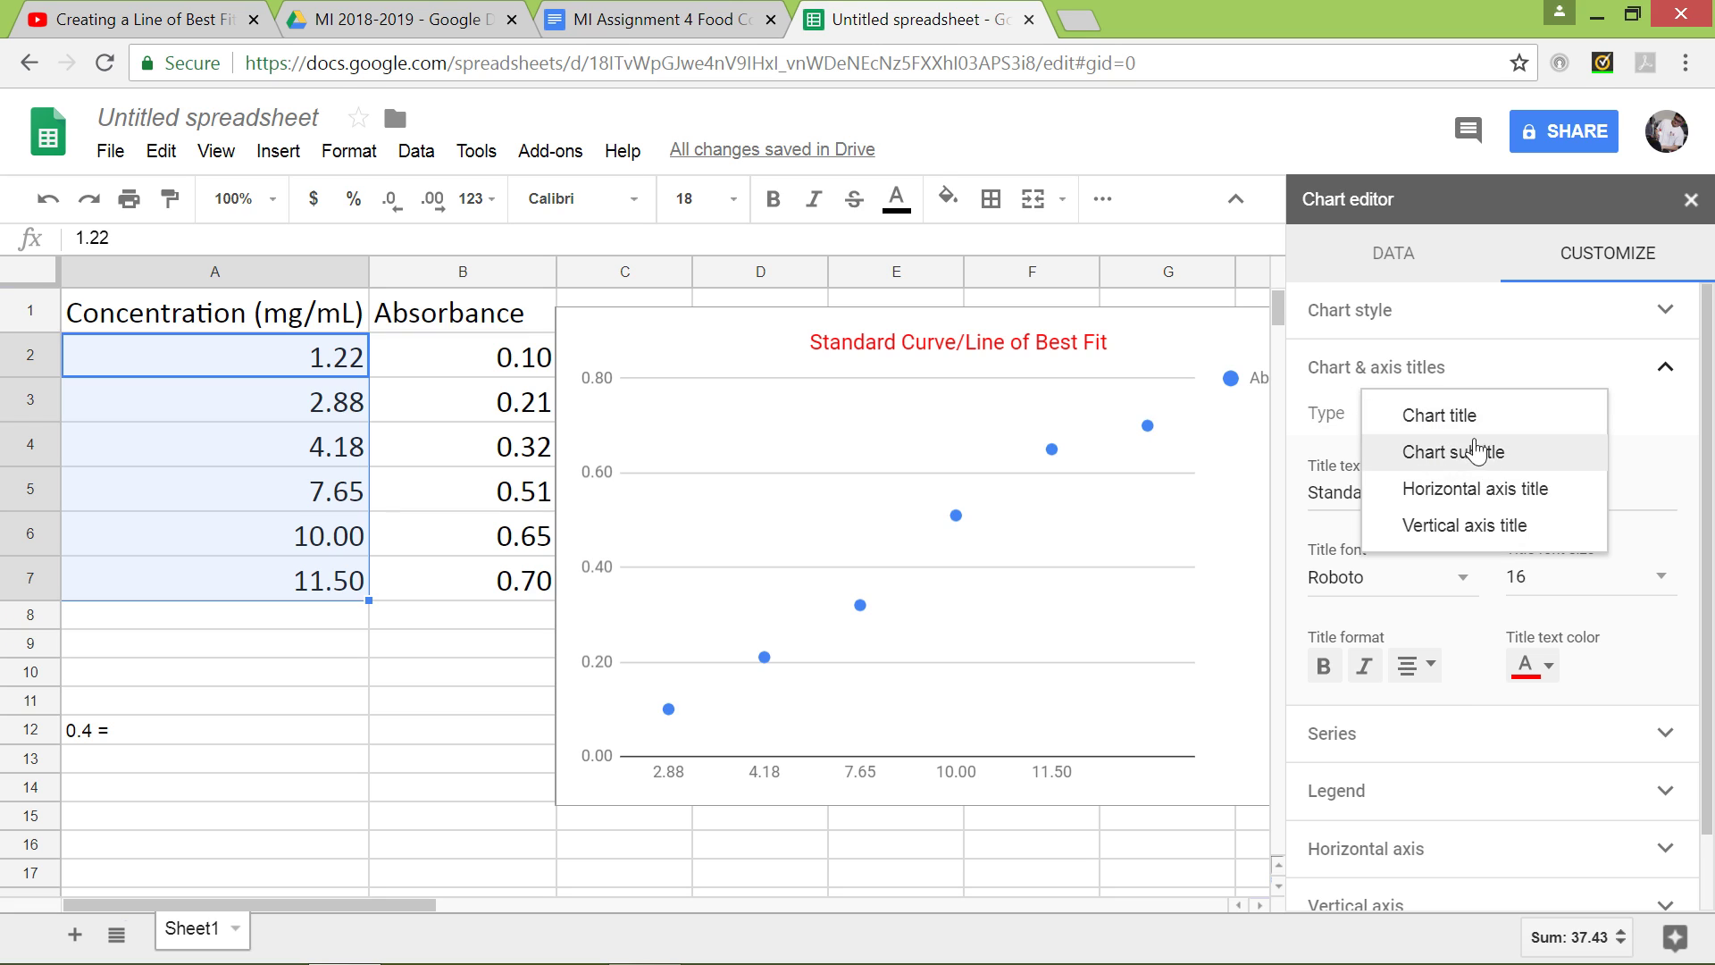
- Add the horizontal axis title 'Concentration mg/mL' with font size 16 and blue text
left_click(1449, 490)
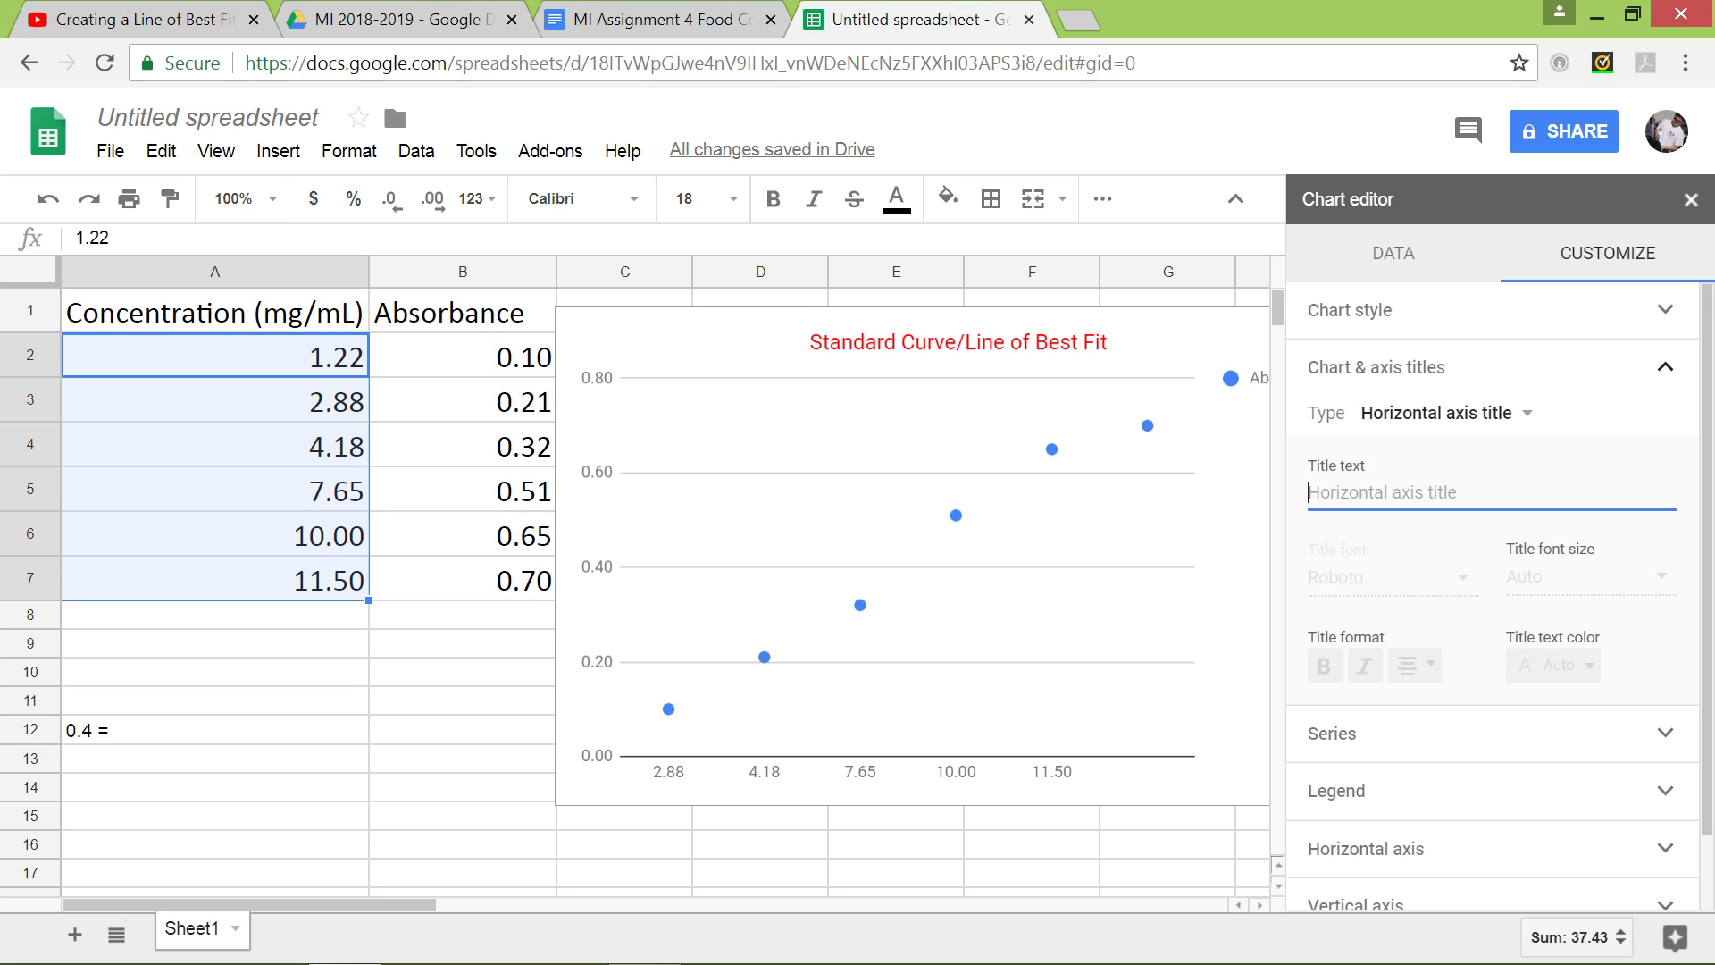
type("Concentration")
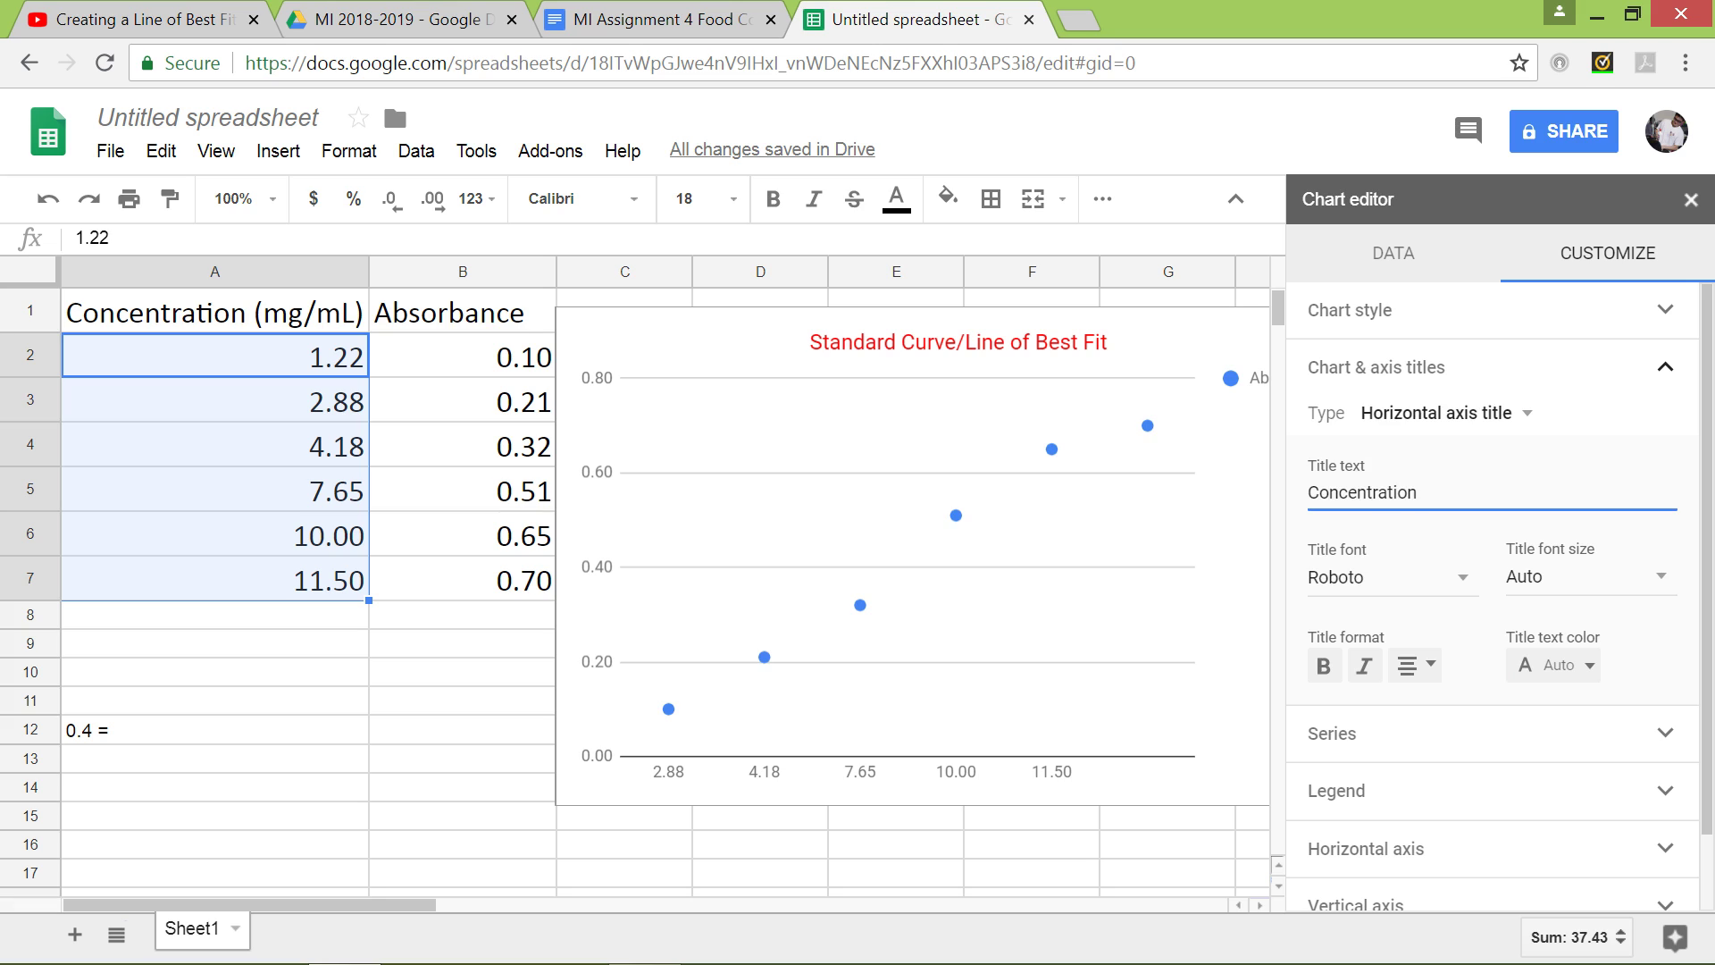
type(" mg/m")
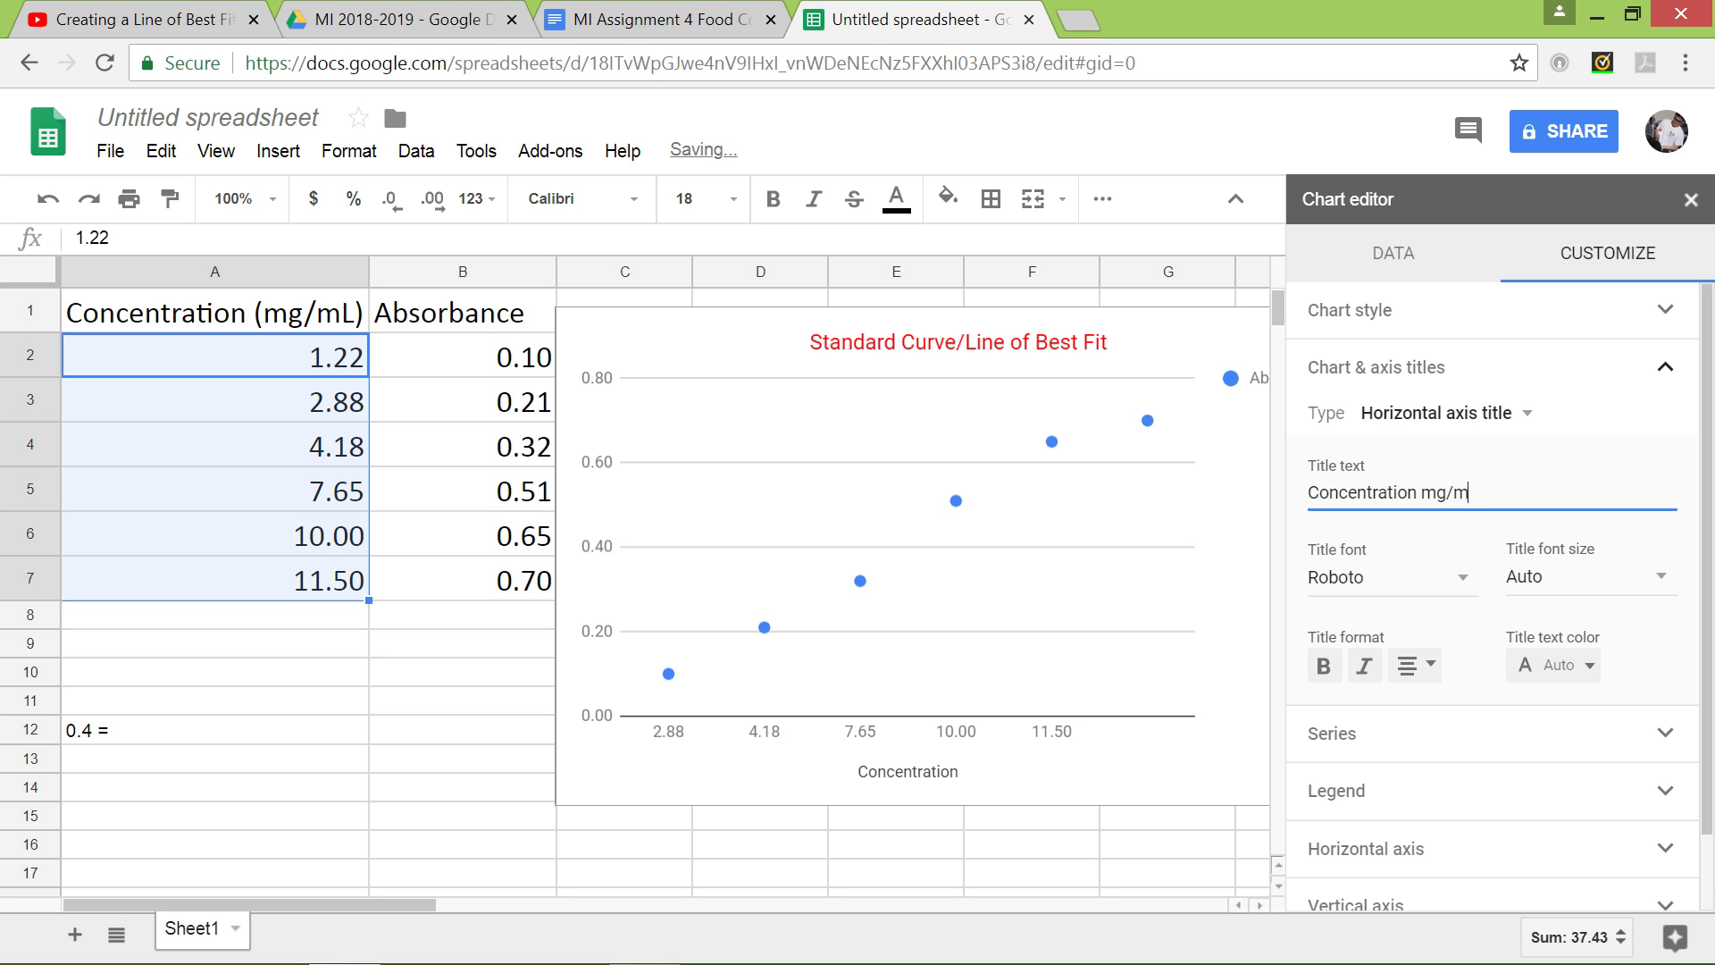
type("L")
left_click(1648, 572)
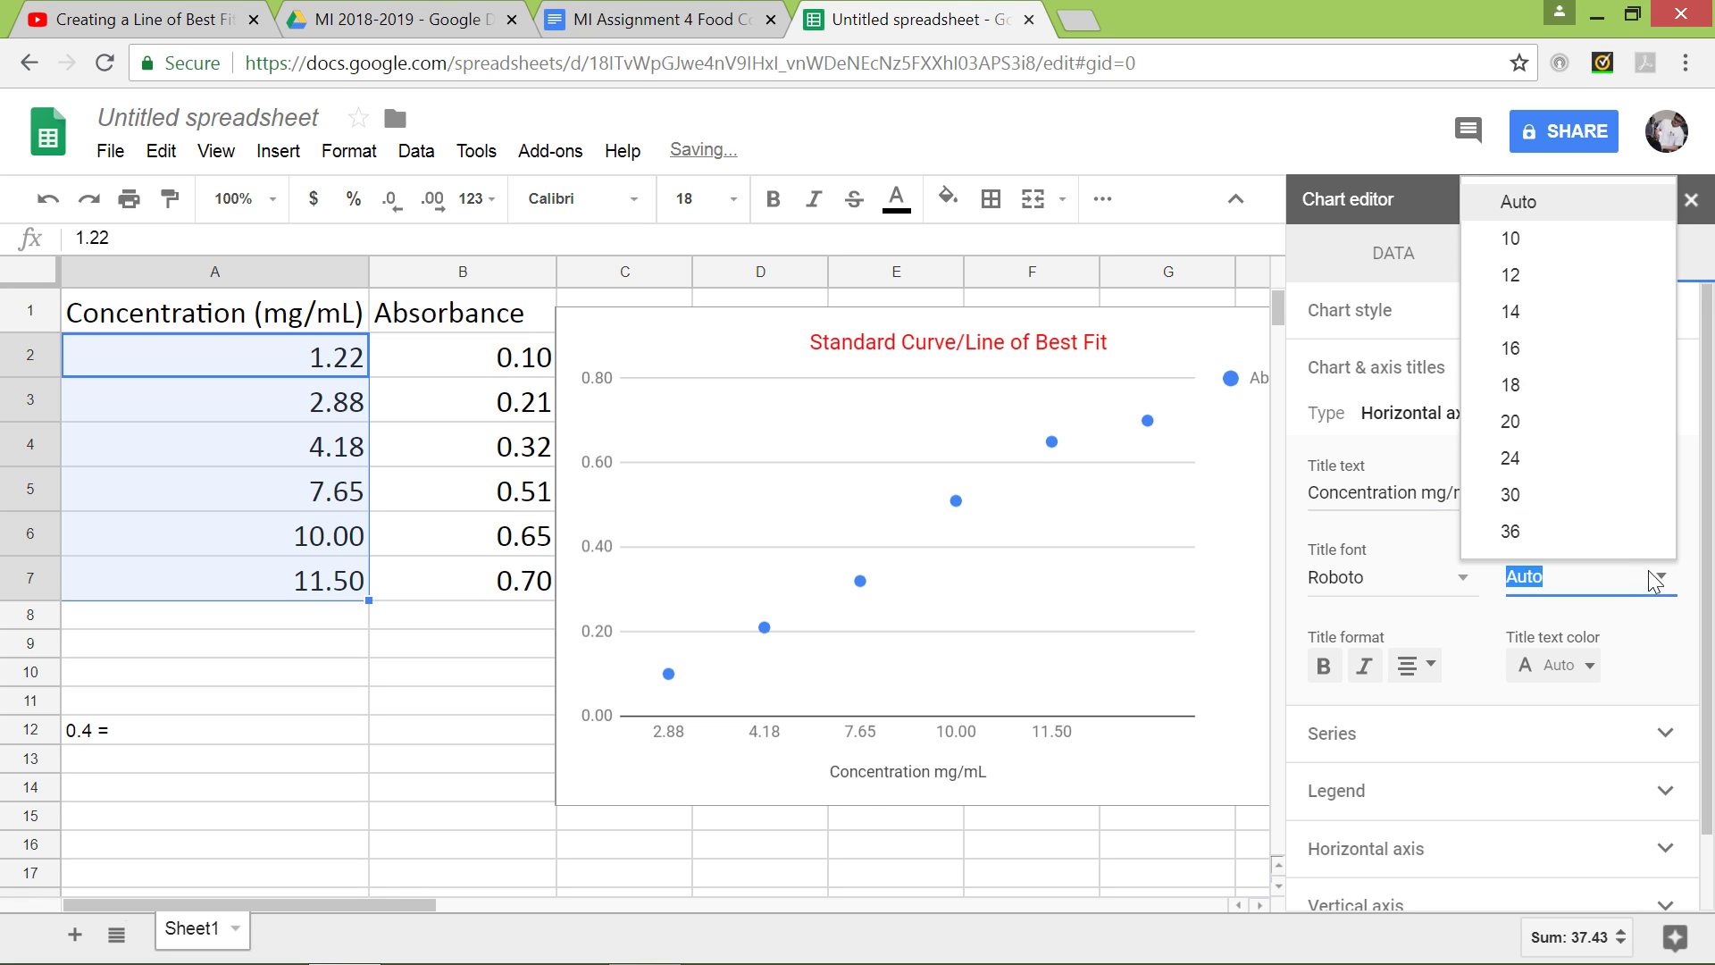
left_click(1505, 349)
left_click(1587, 666)
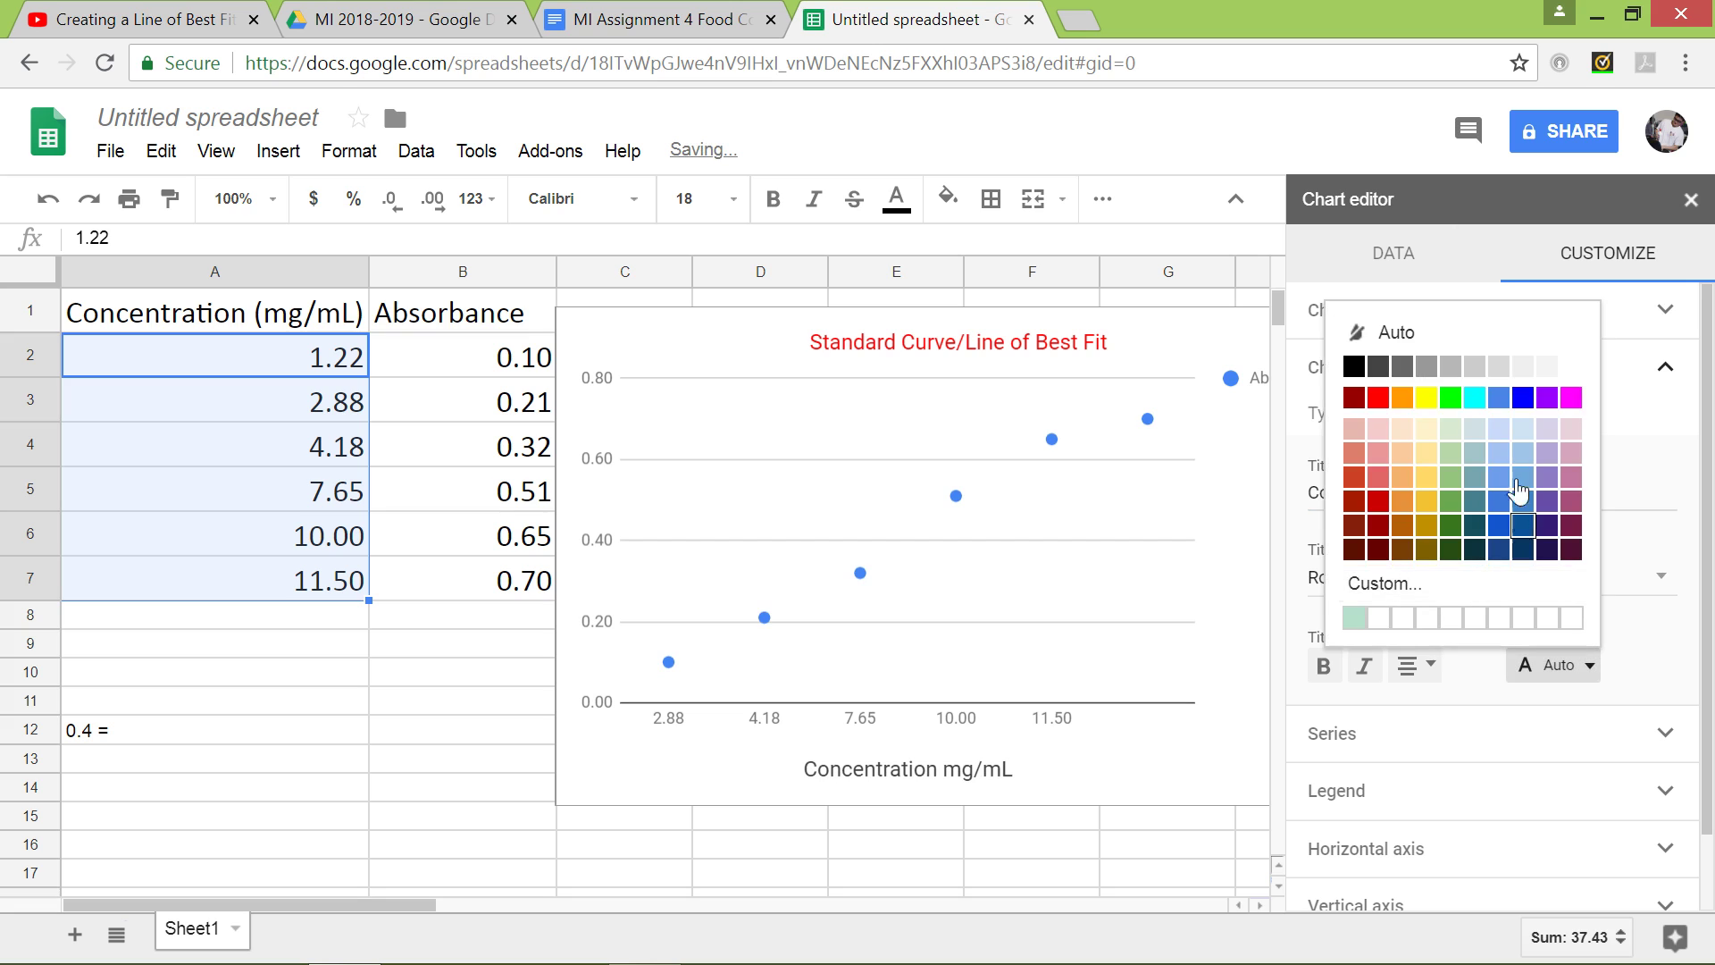
left_click(1524, 398)
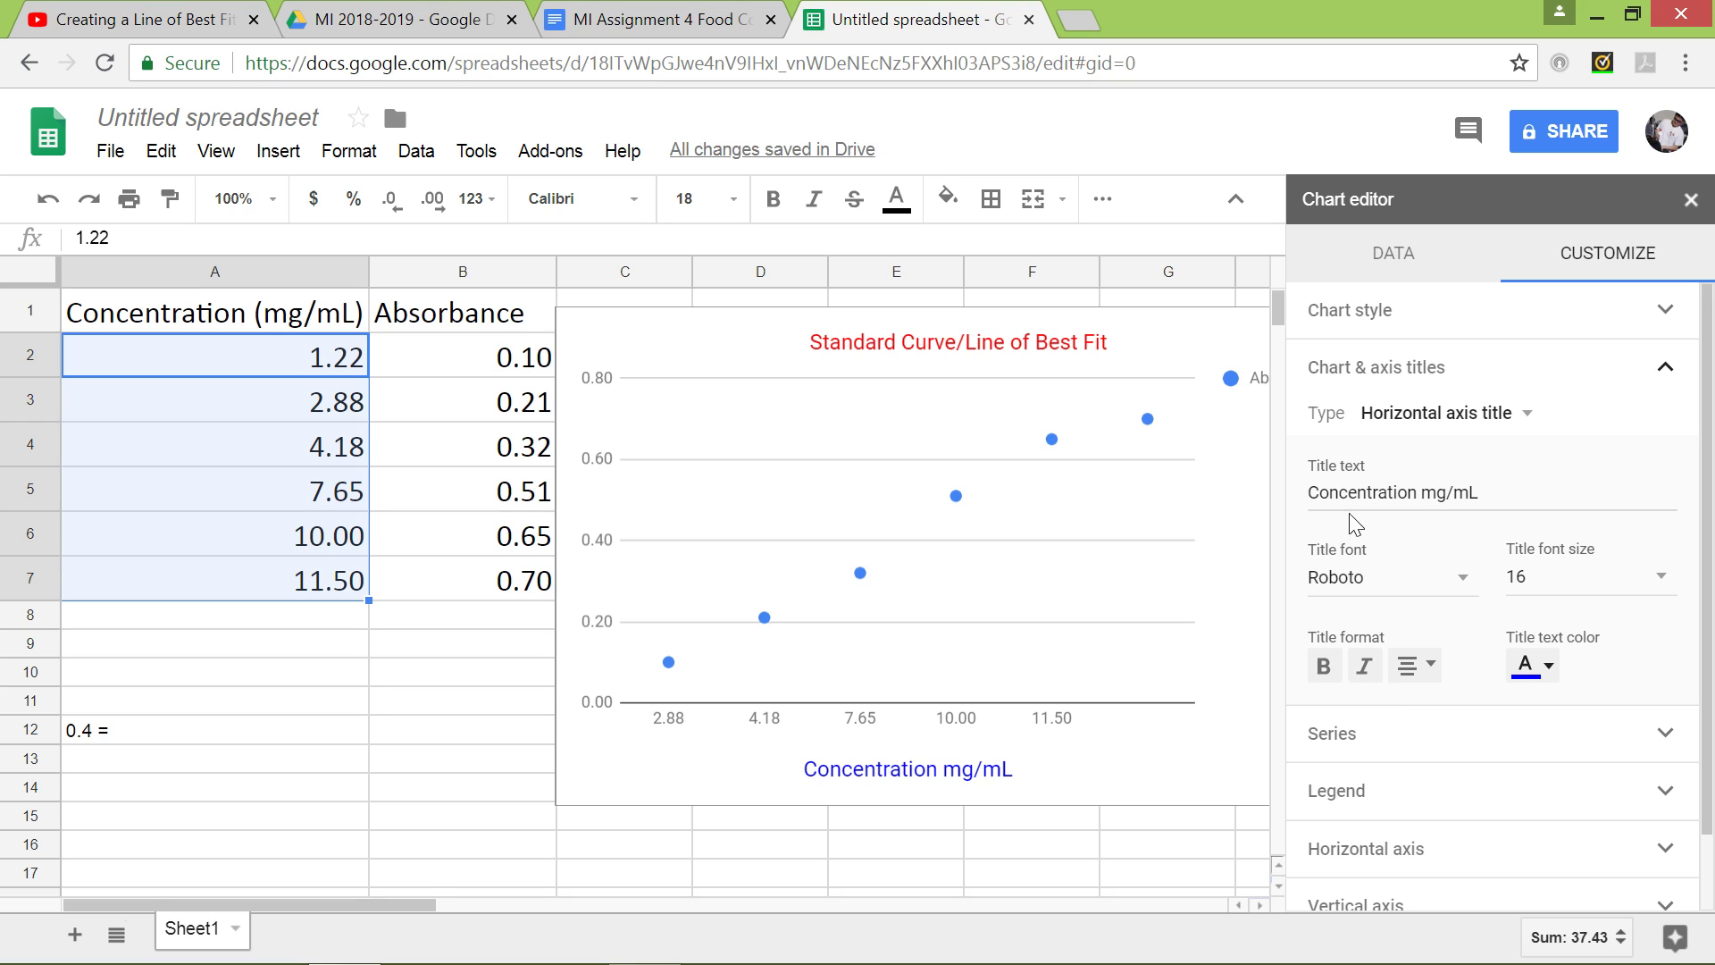
- Enter 'Absorbance' as the vertical axis title, correcting the typos
left_click(1505, 428)
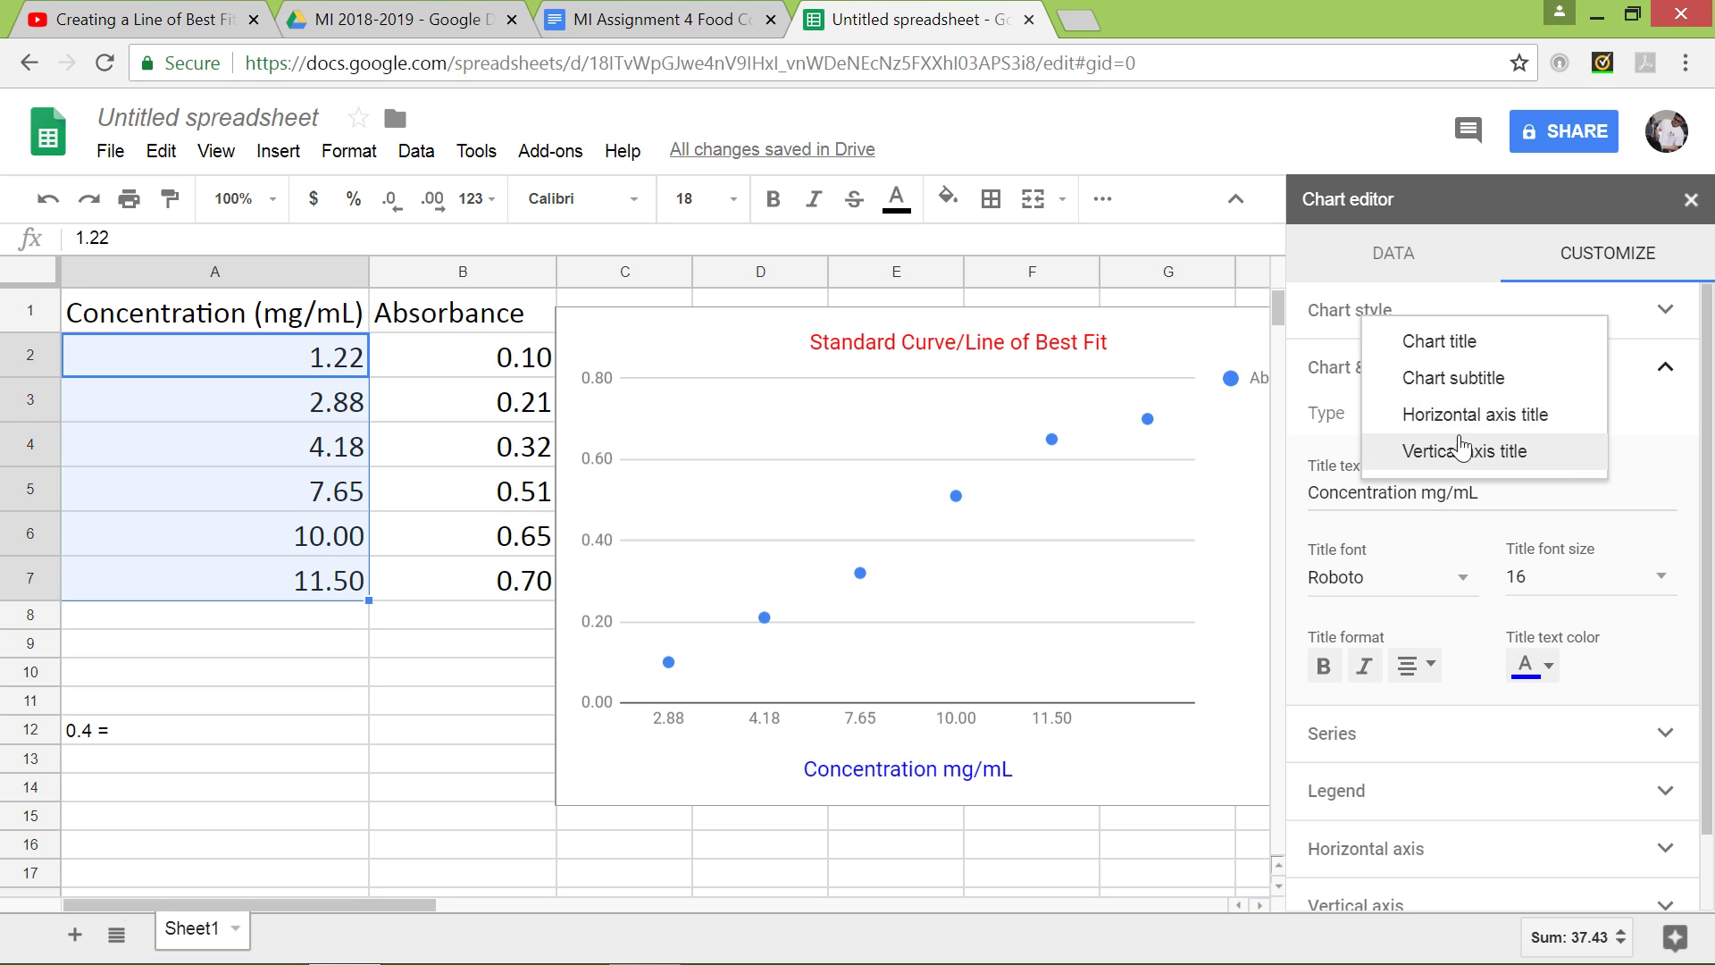
left_click(1437, 451)
left_click(1420, 493)
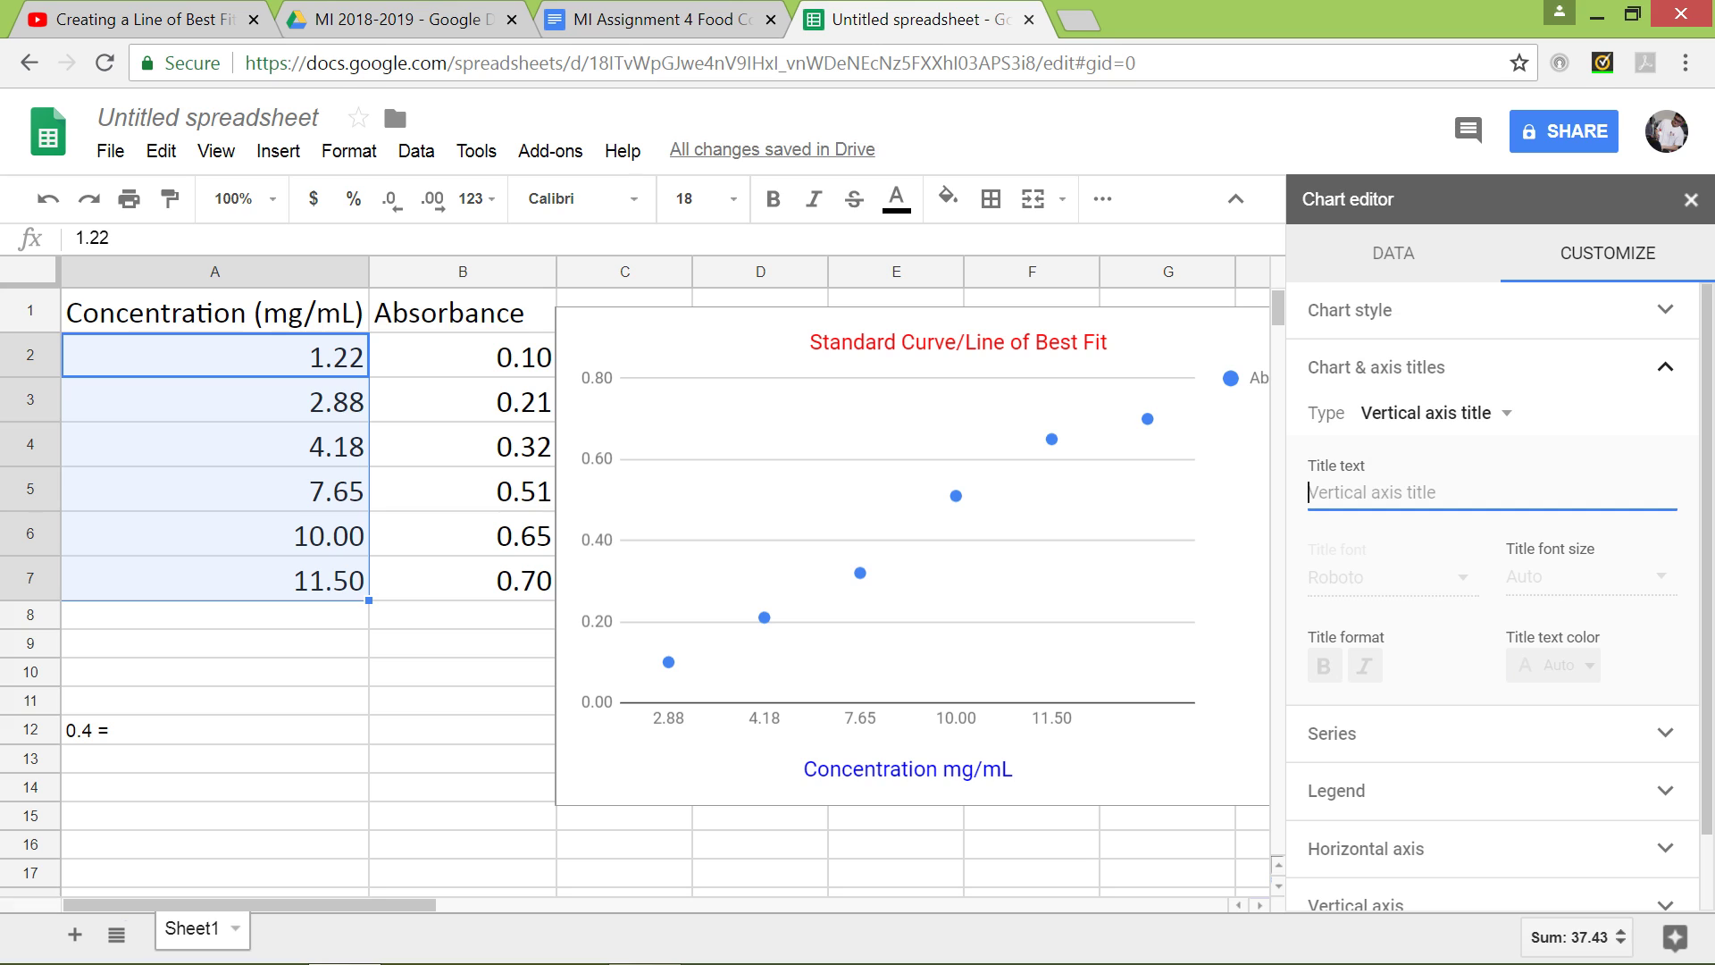
type("Ab")
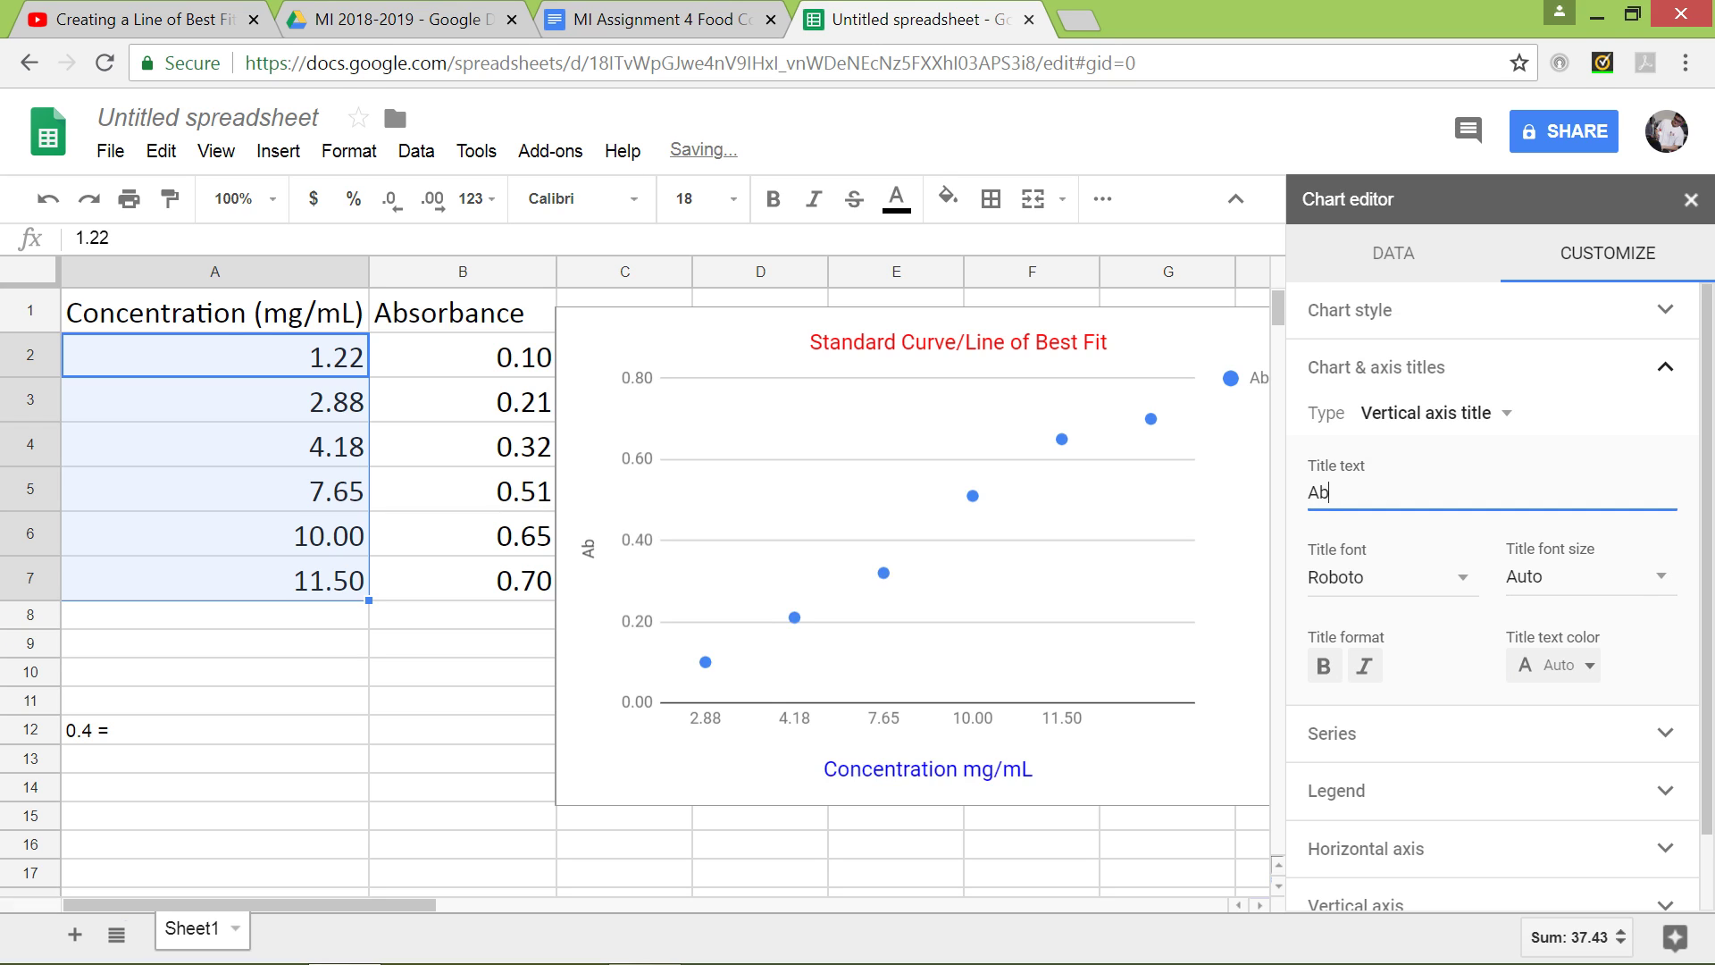
key("BackSpace")
type("b")
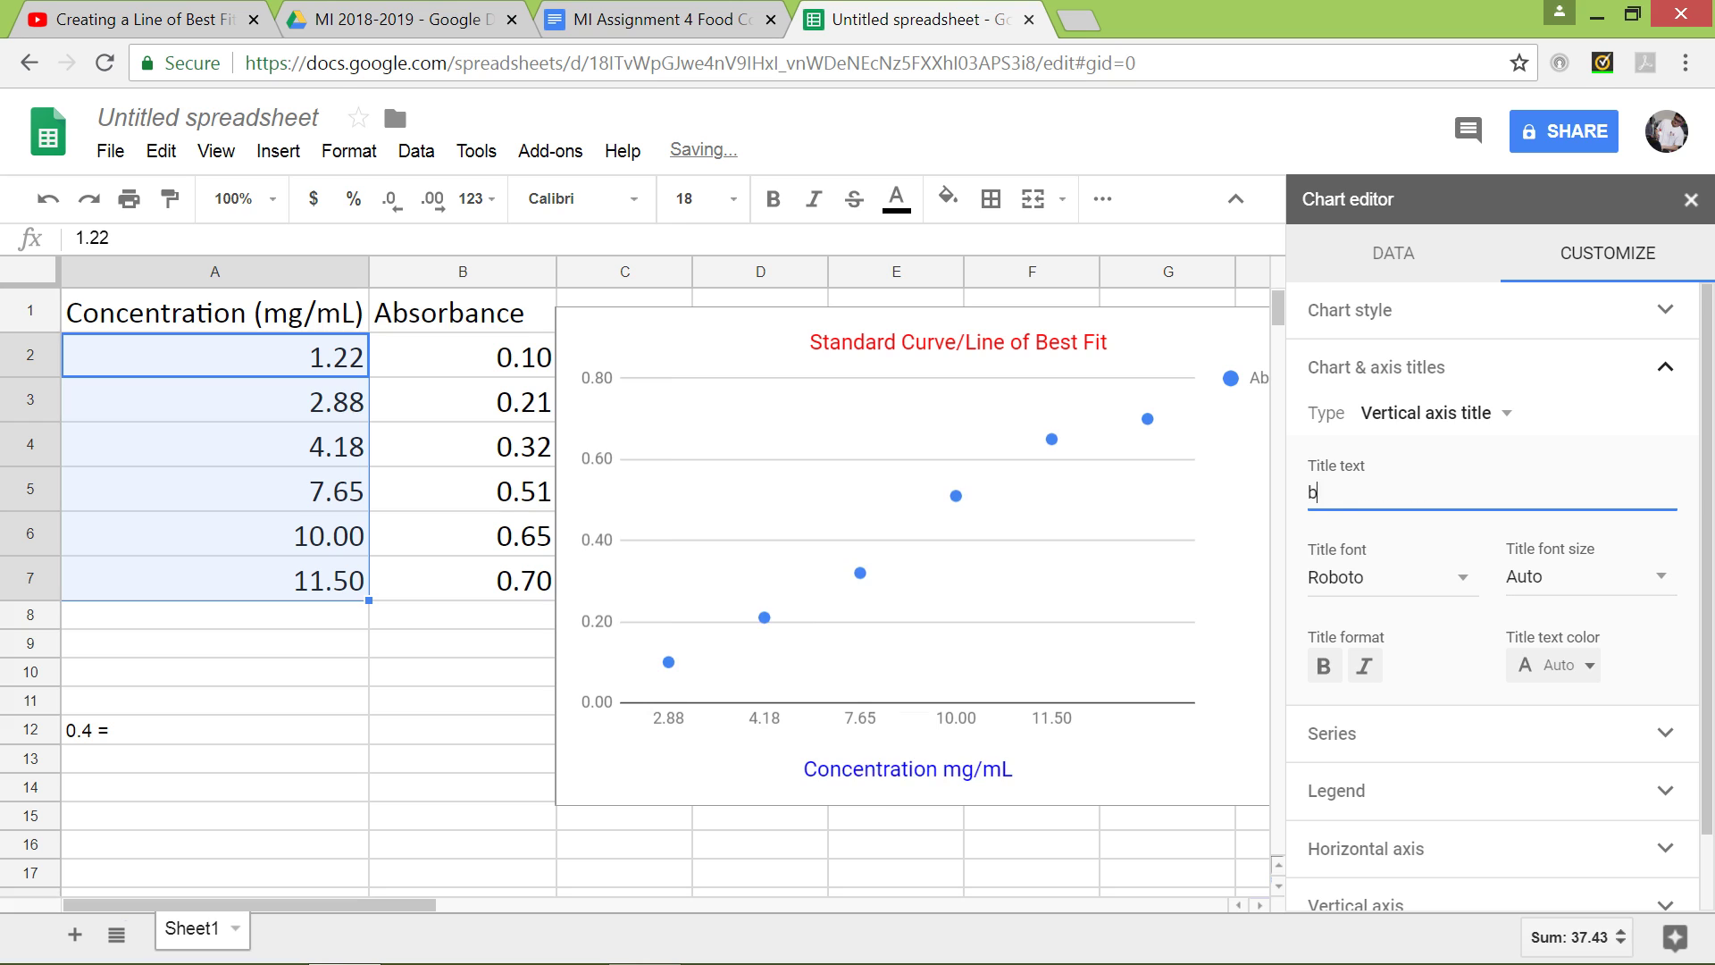
key("BackSpace")
type("Absorbance")
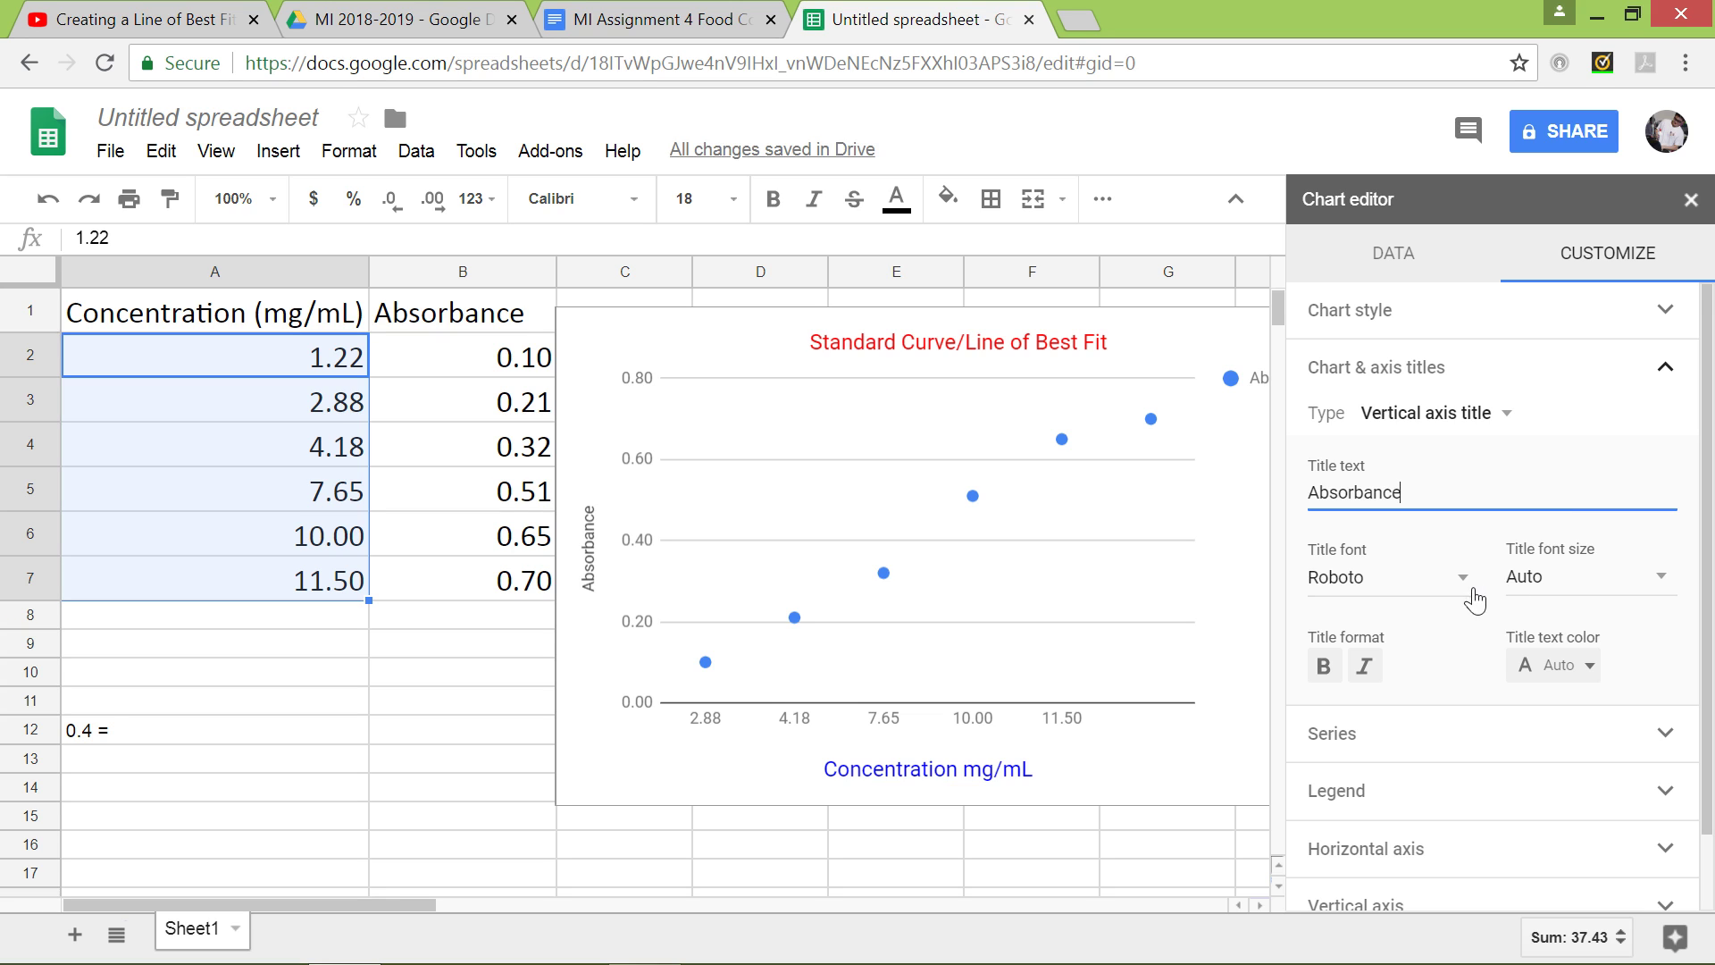
- Make the vertical axis title blue at font size 16
left_click(1581, 666)
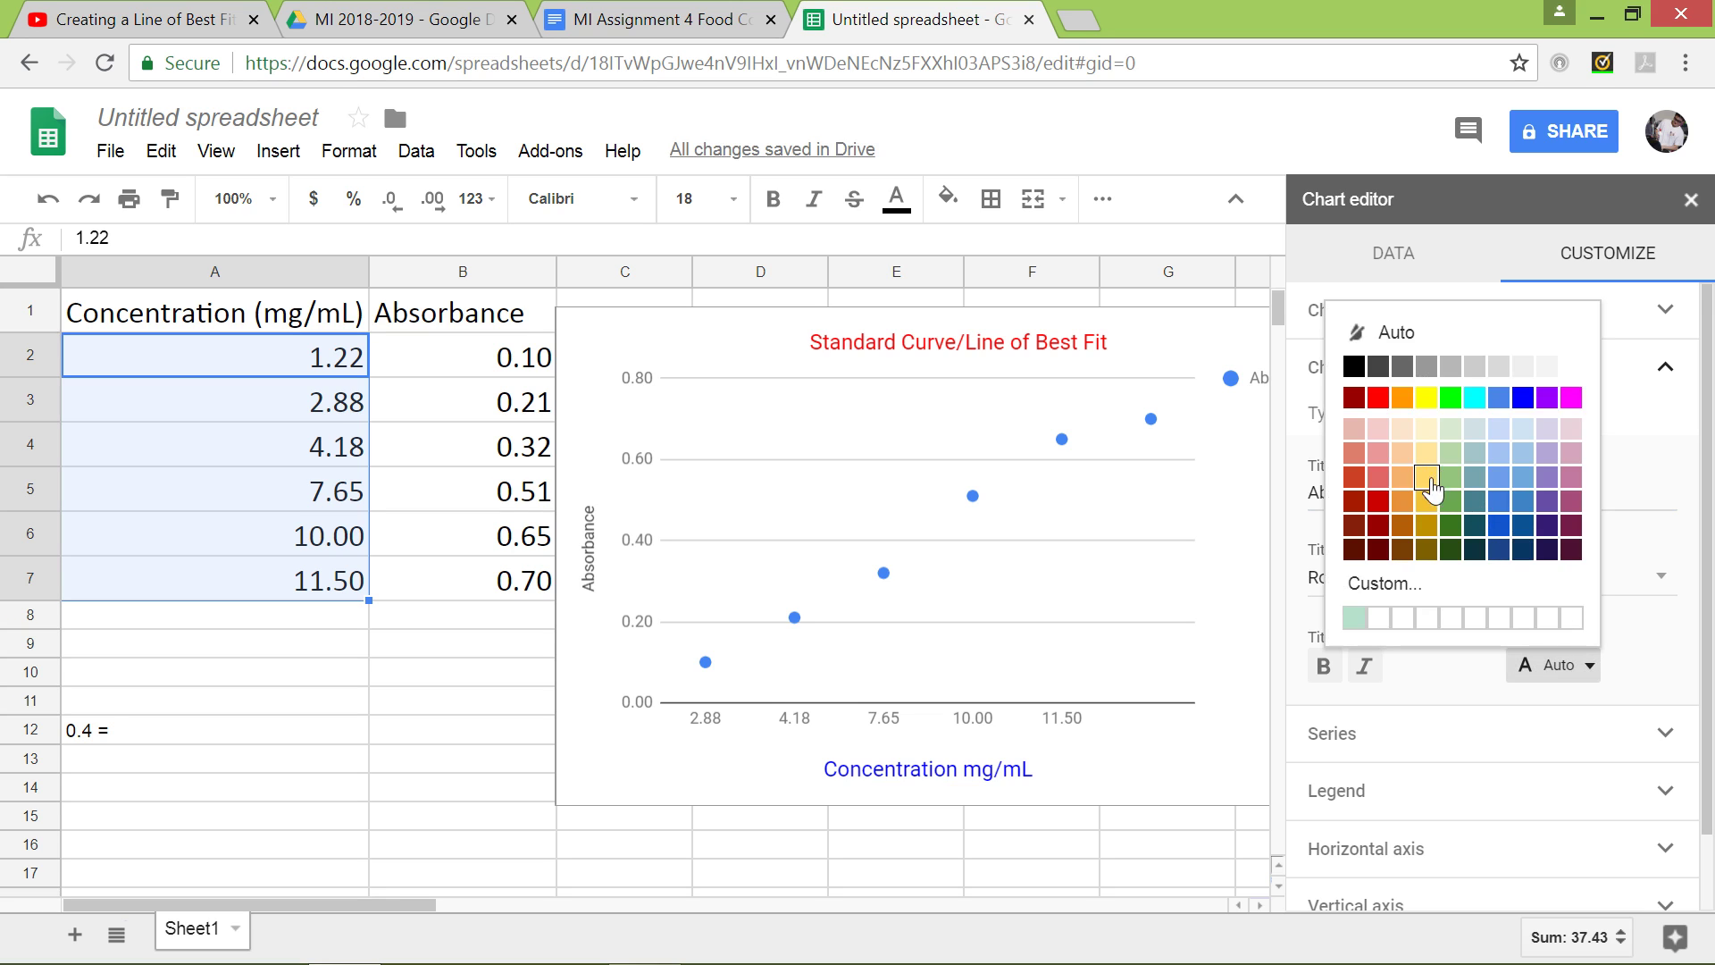
left_click(1524, 398)
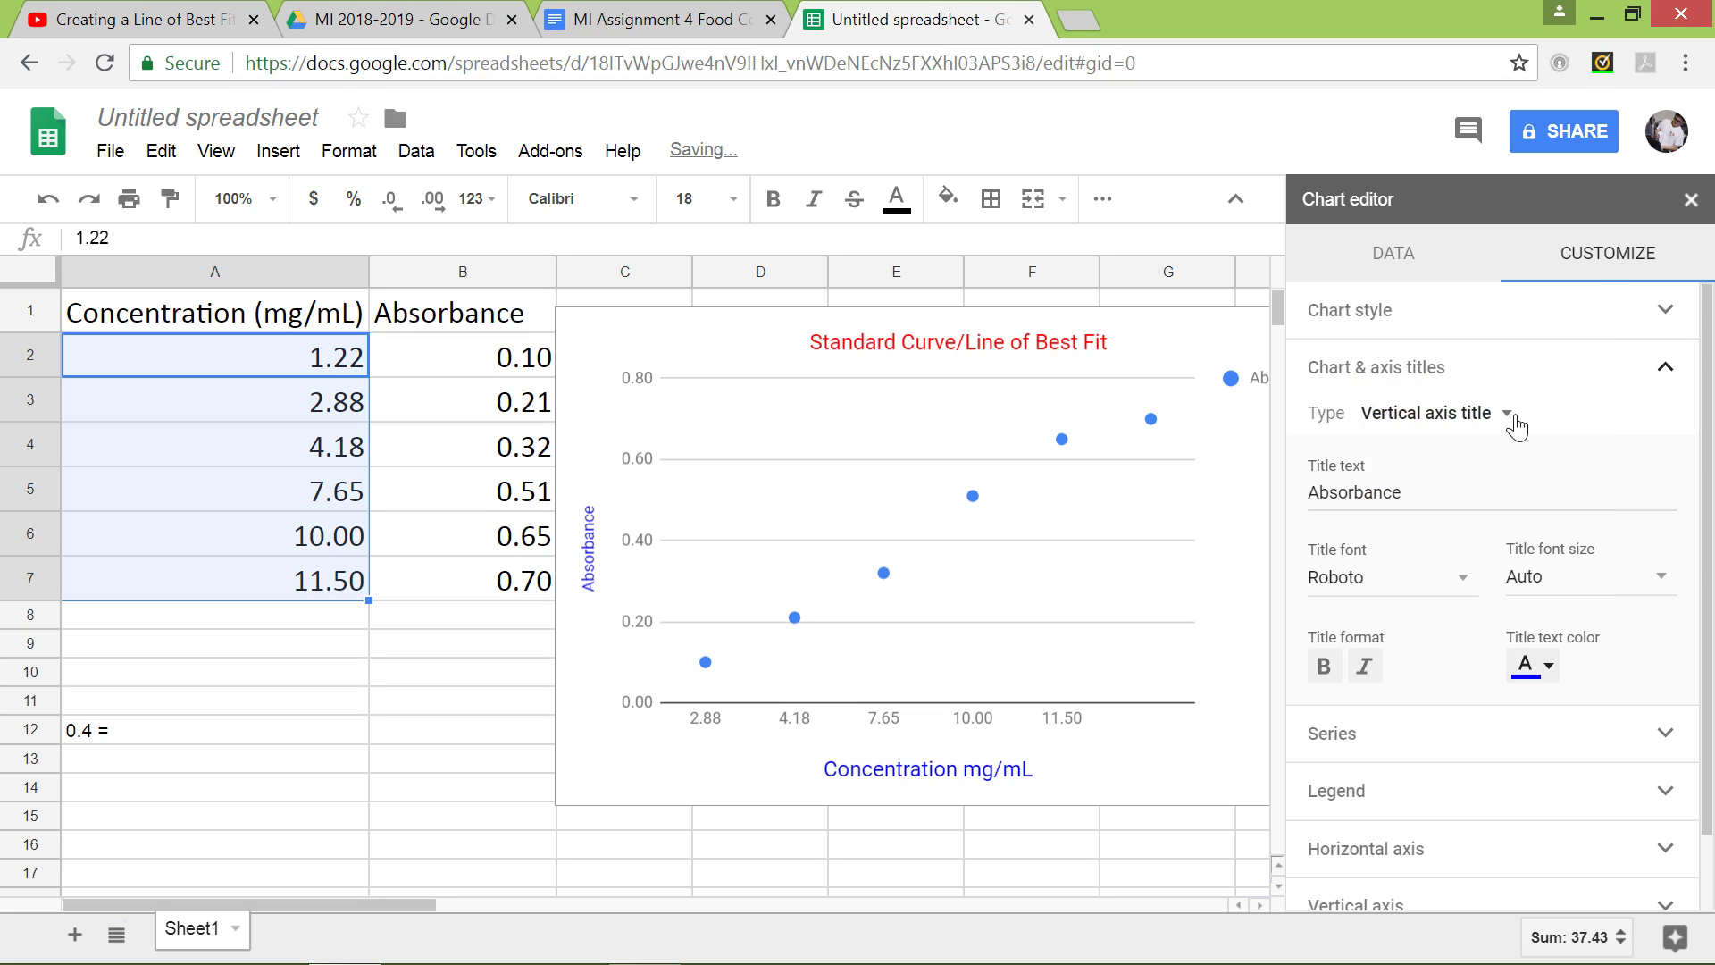
left_click(1571, 576)
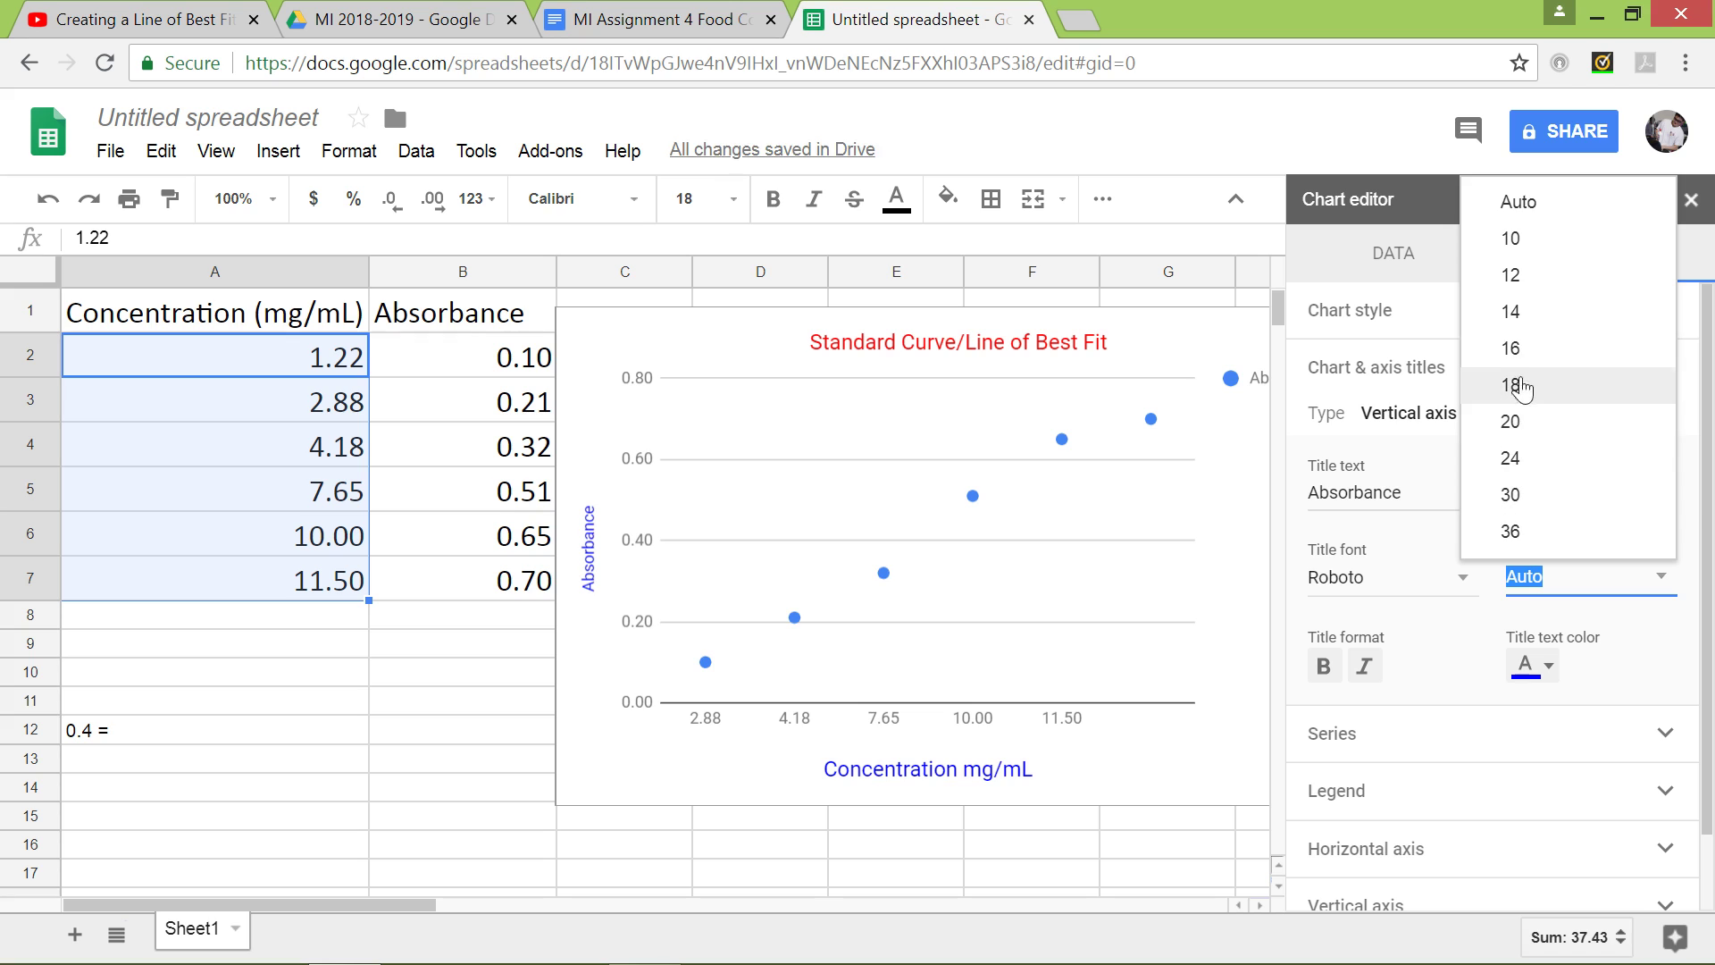
left_click(1521, 347)
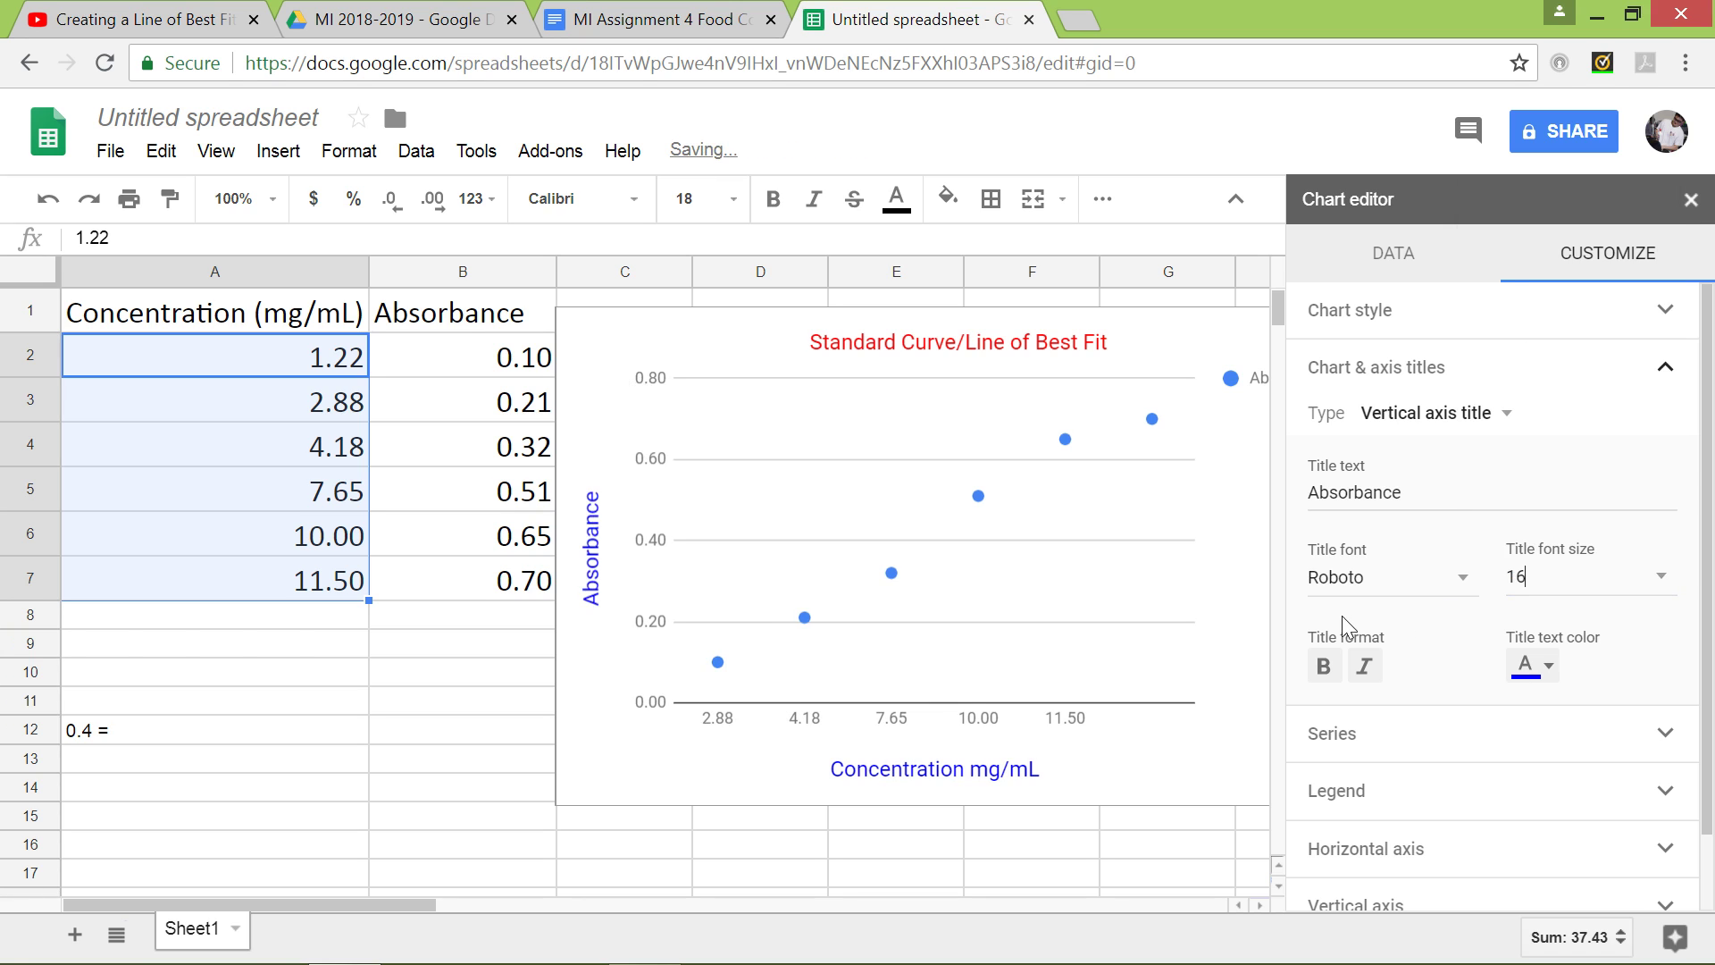
- Make the horizontal axis numeric, with minimum 0 and maximum 12
scroll(1420, 741, "down", 1)
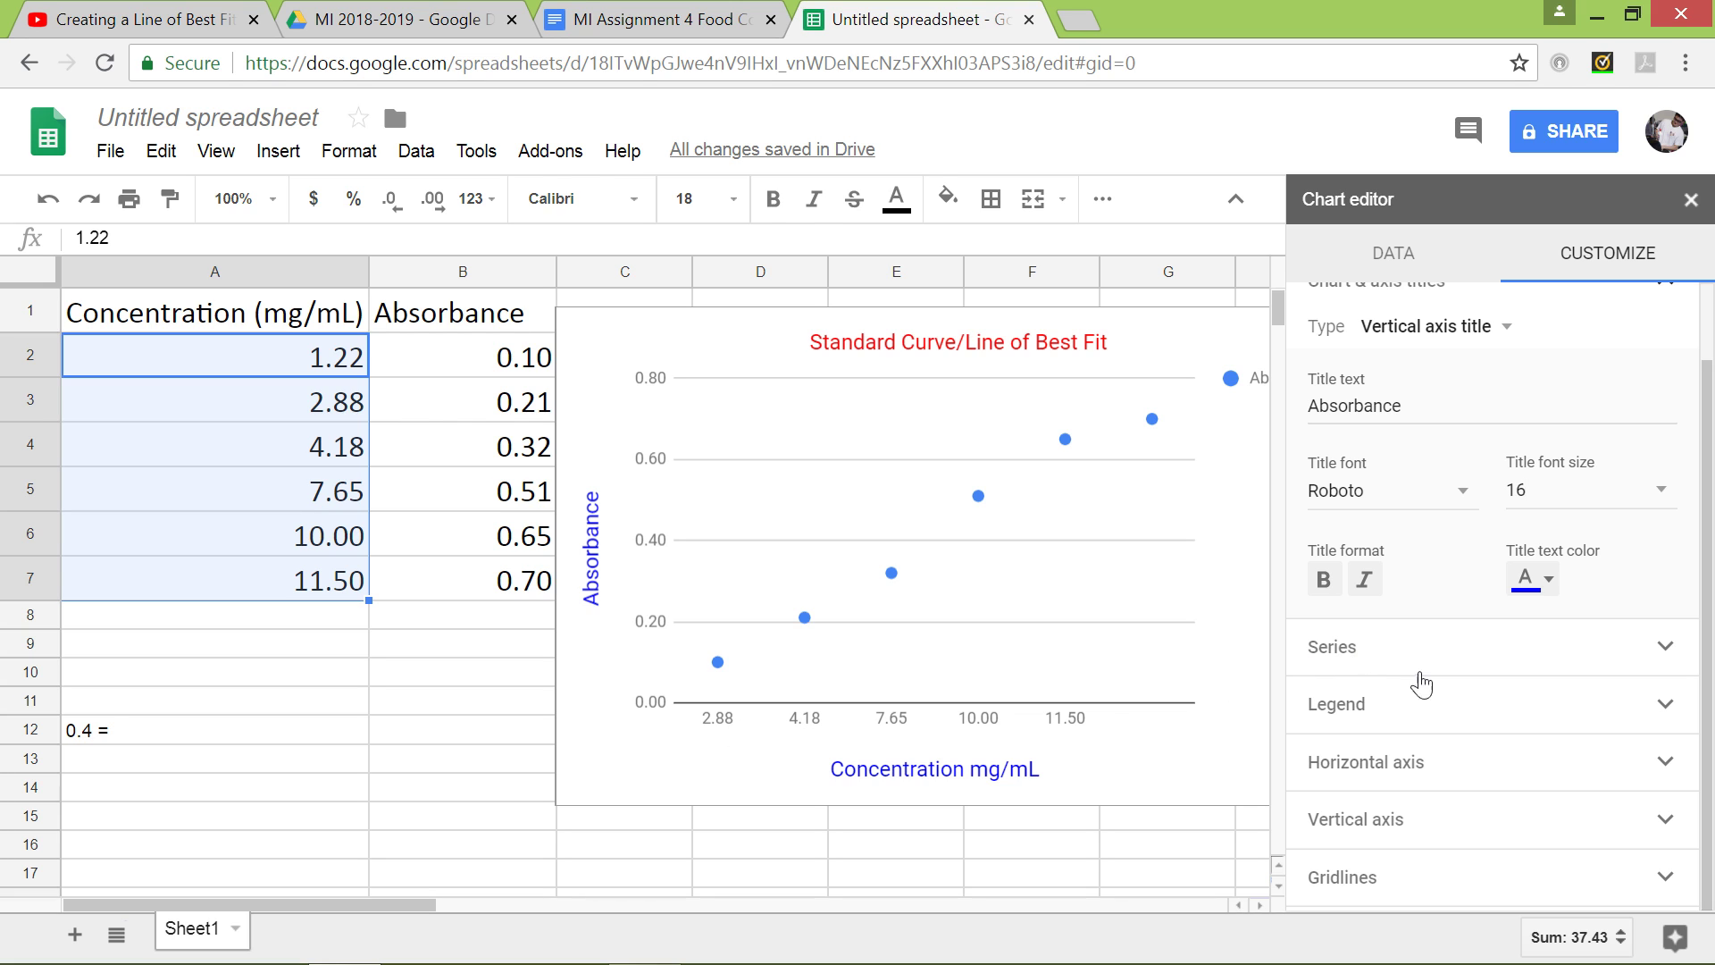
left_click(1393, 767)
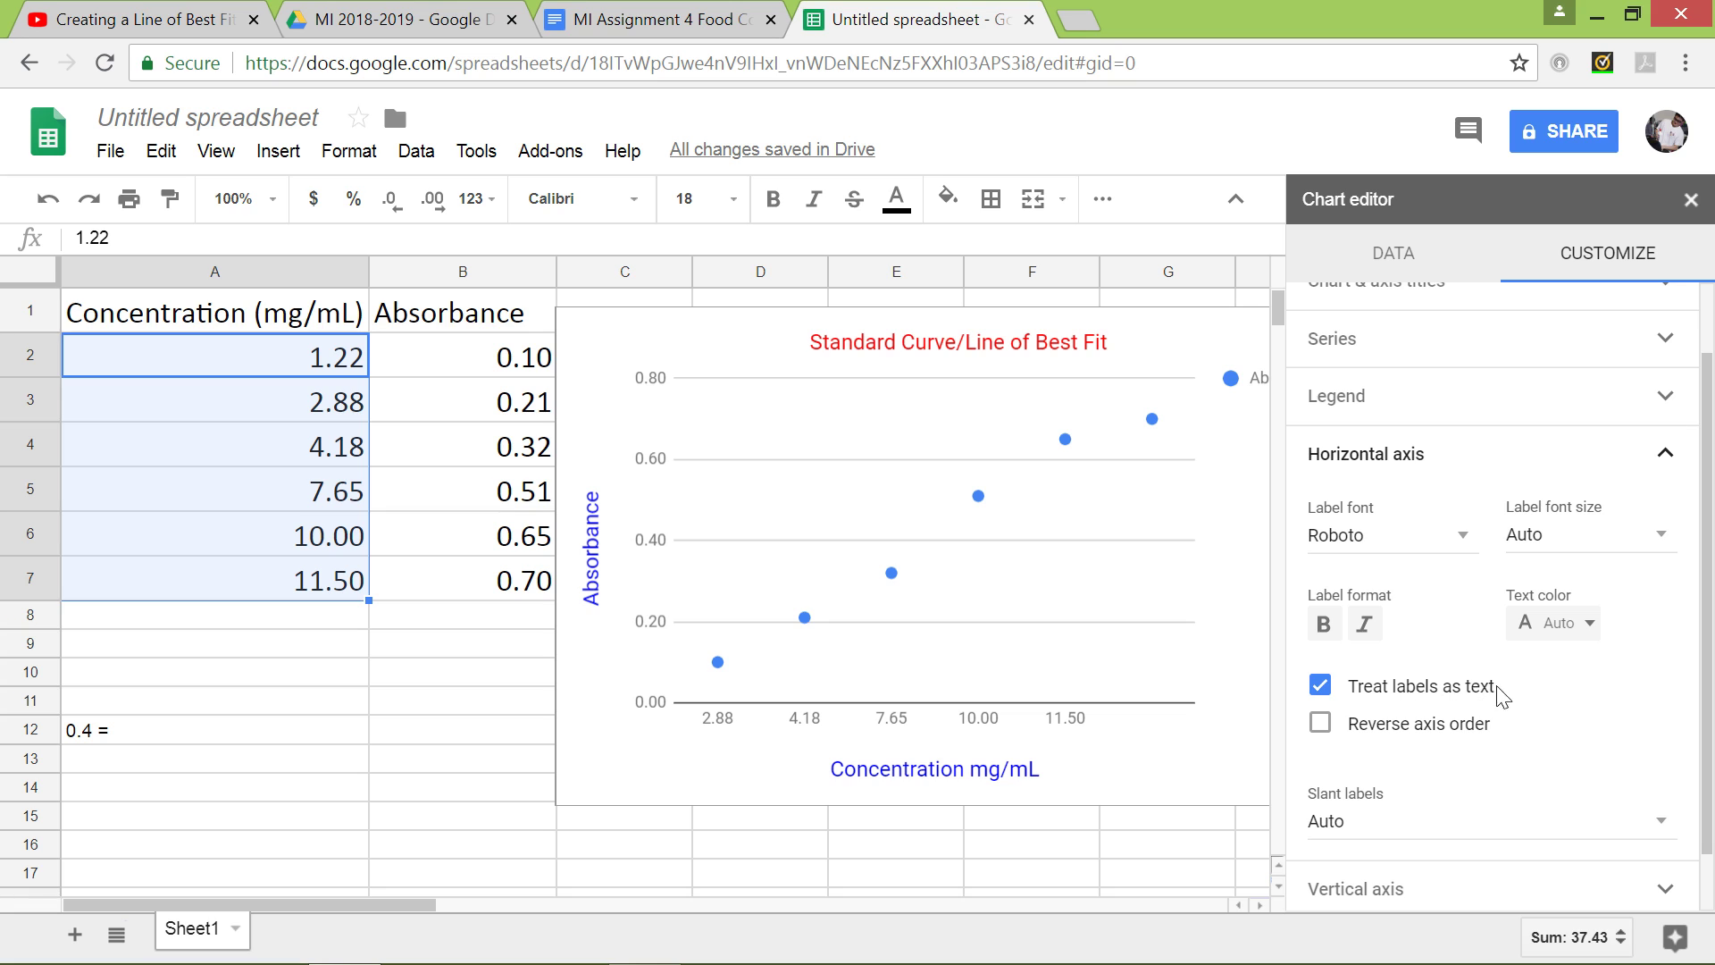
left_click(1320, 686)
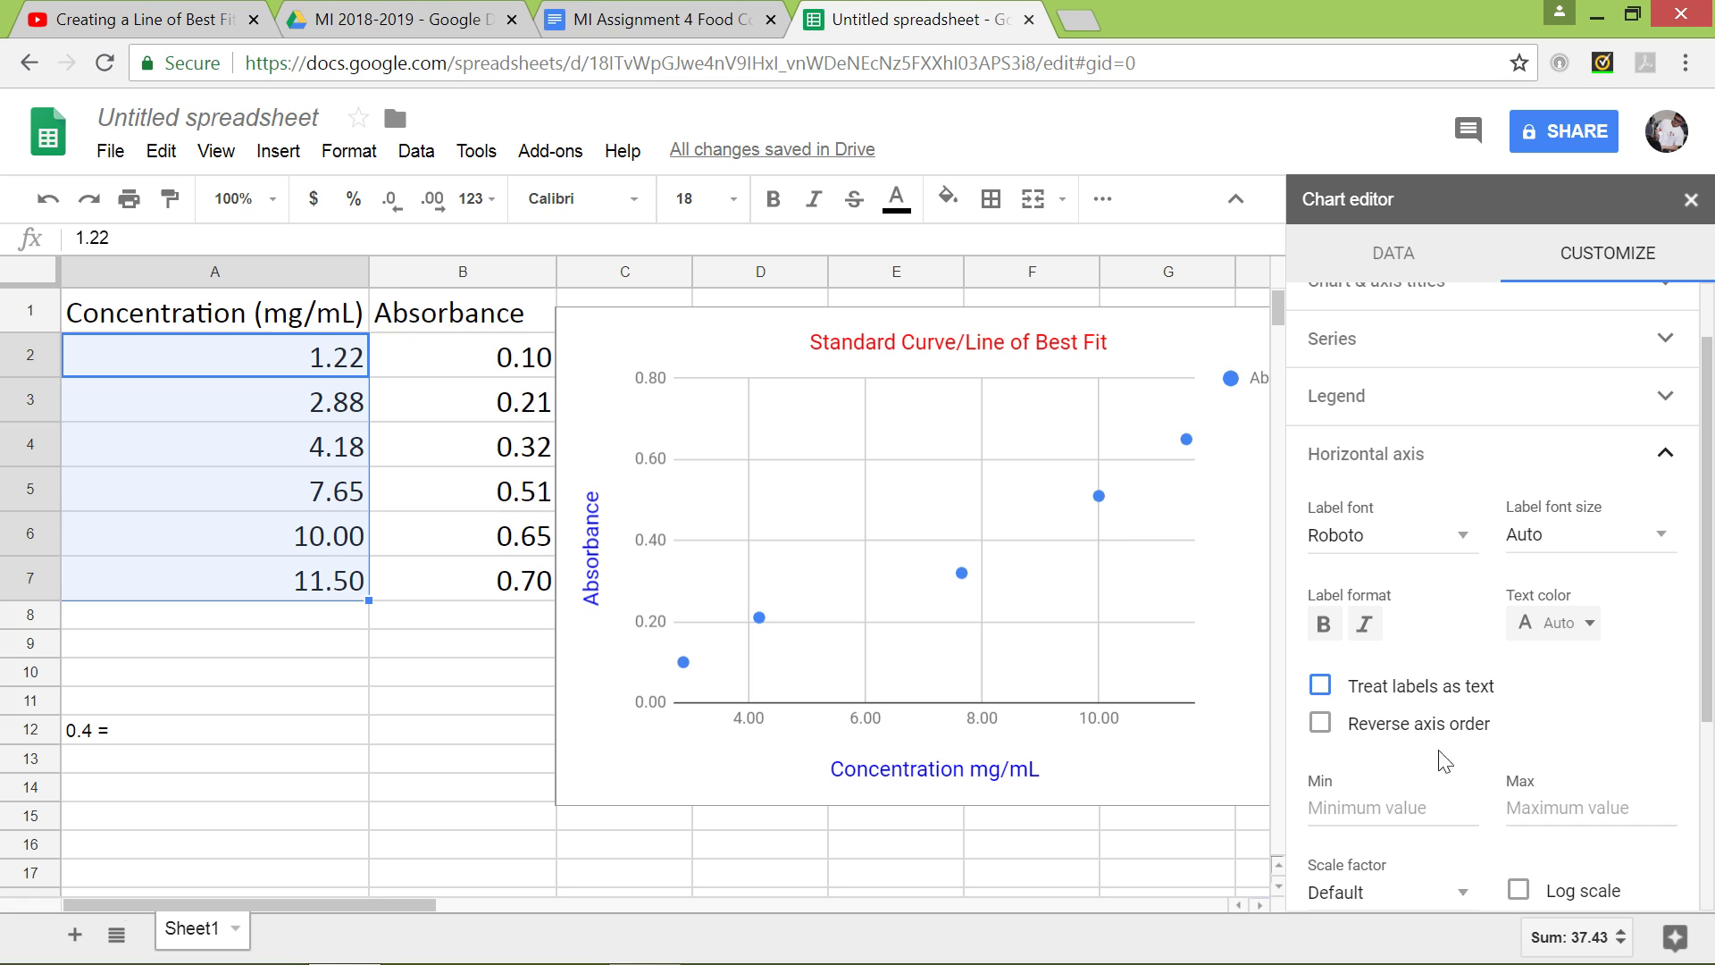
scroll(1445, 761, "down", 2)
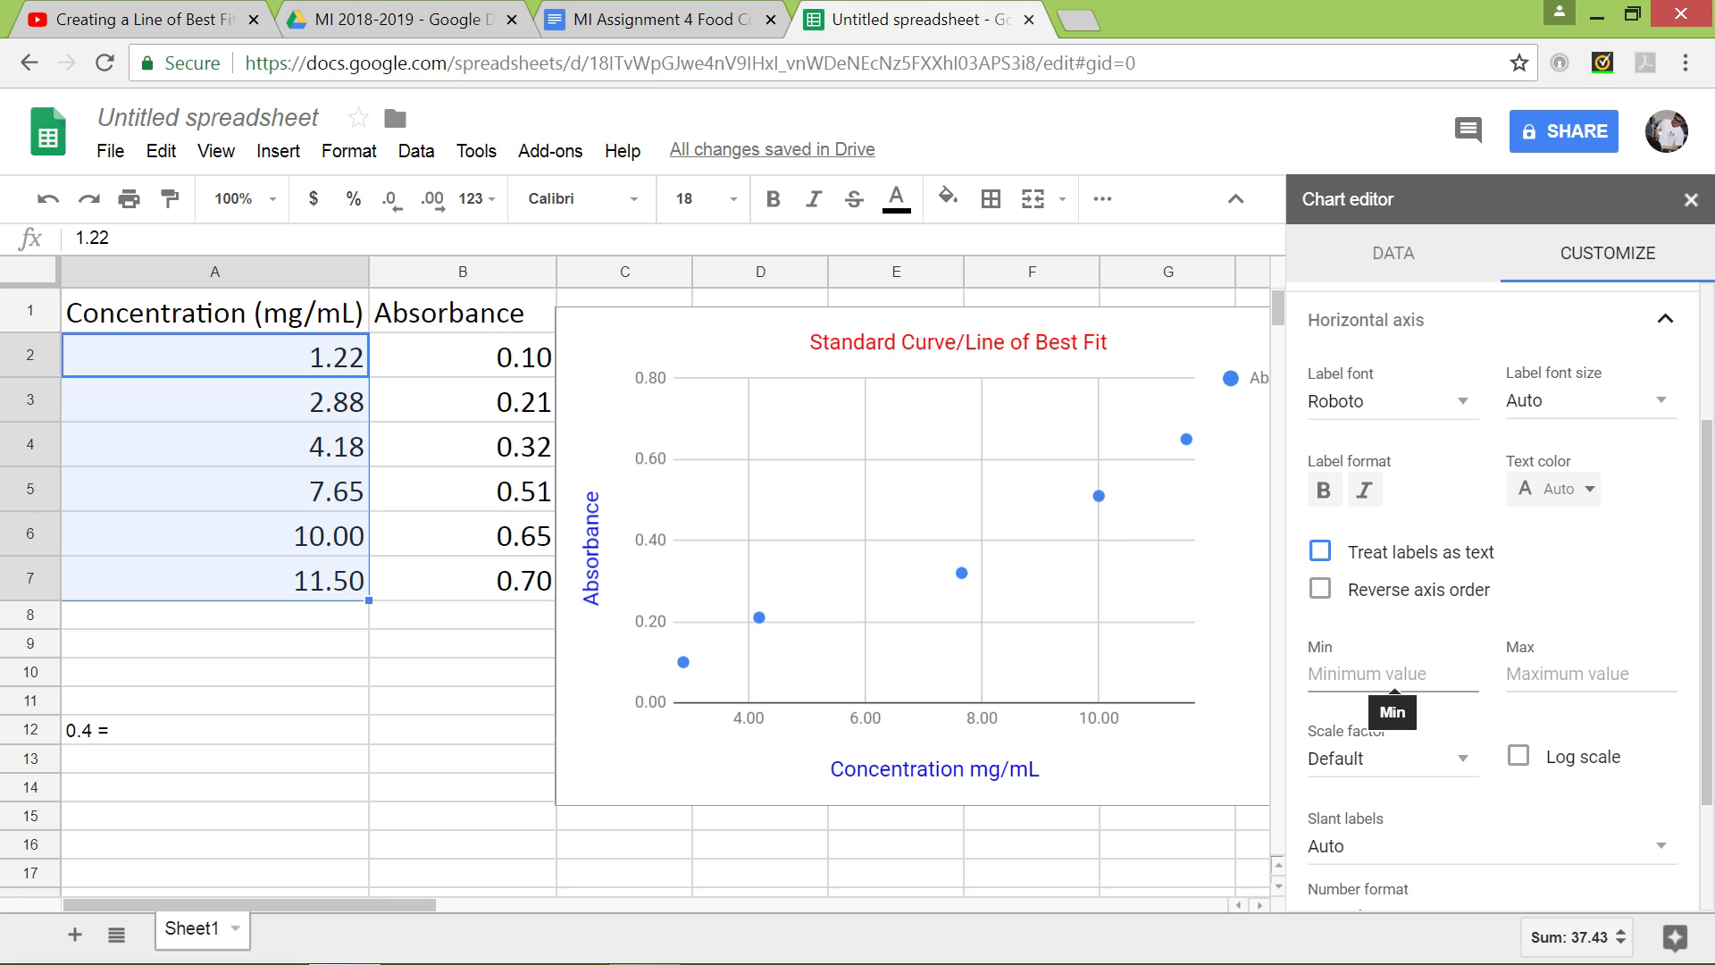
left_click(1393, 675)
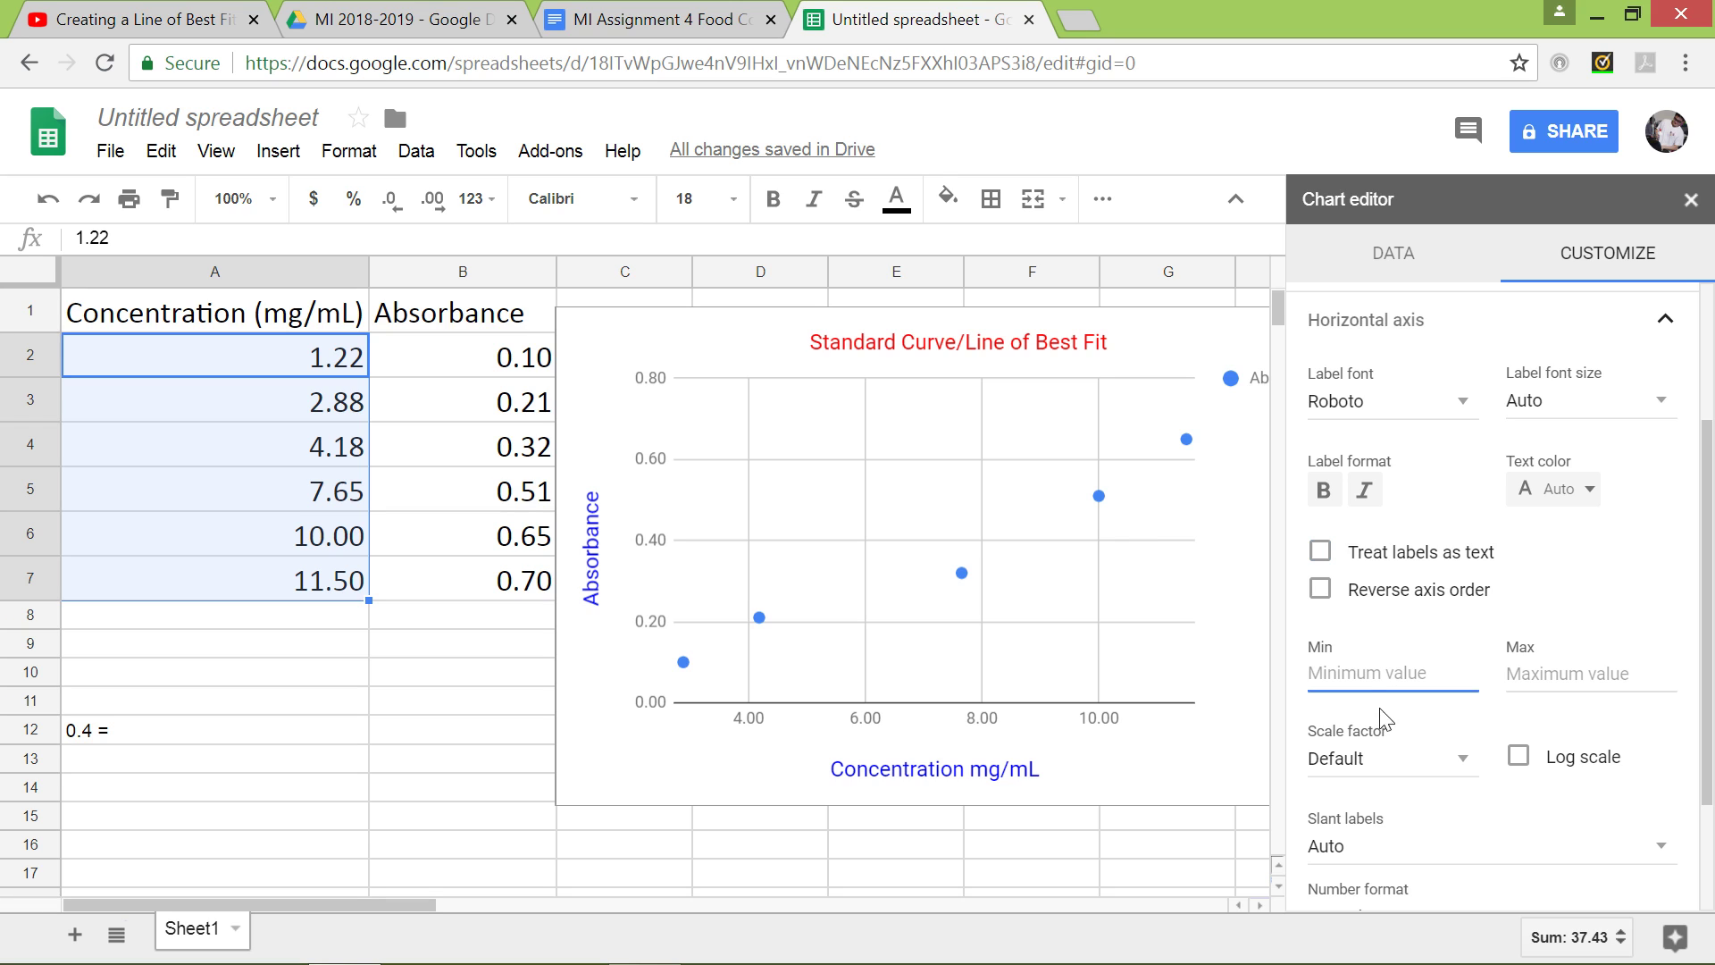
type("0")
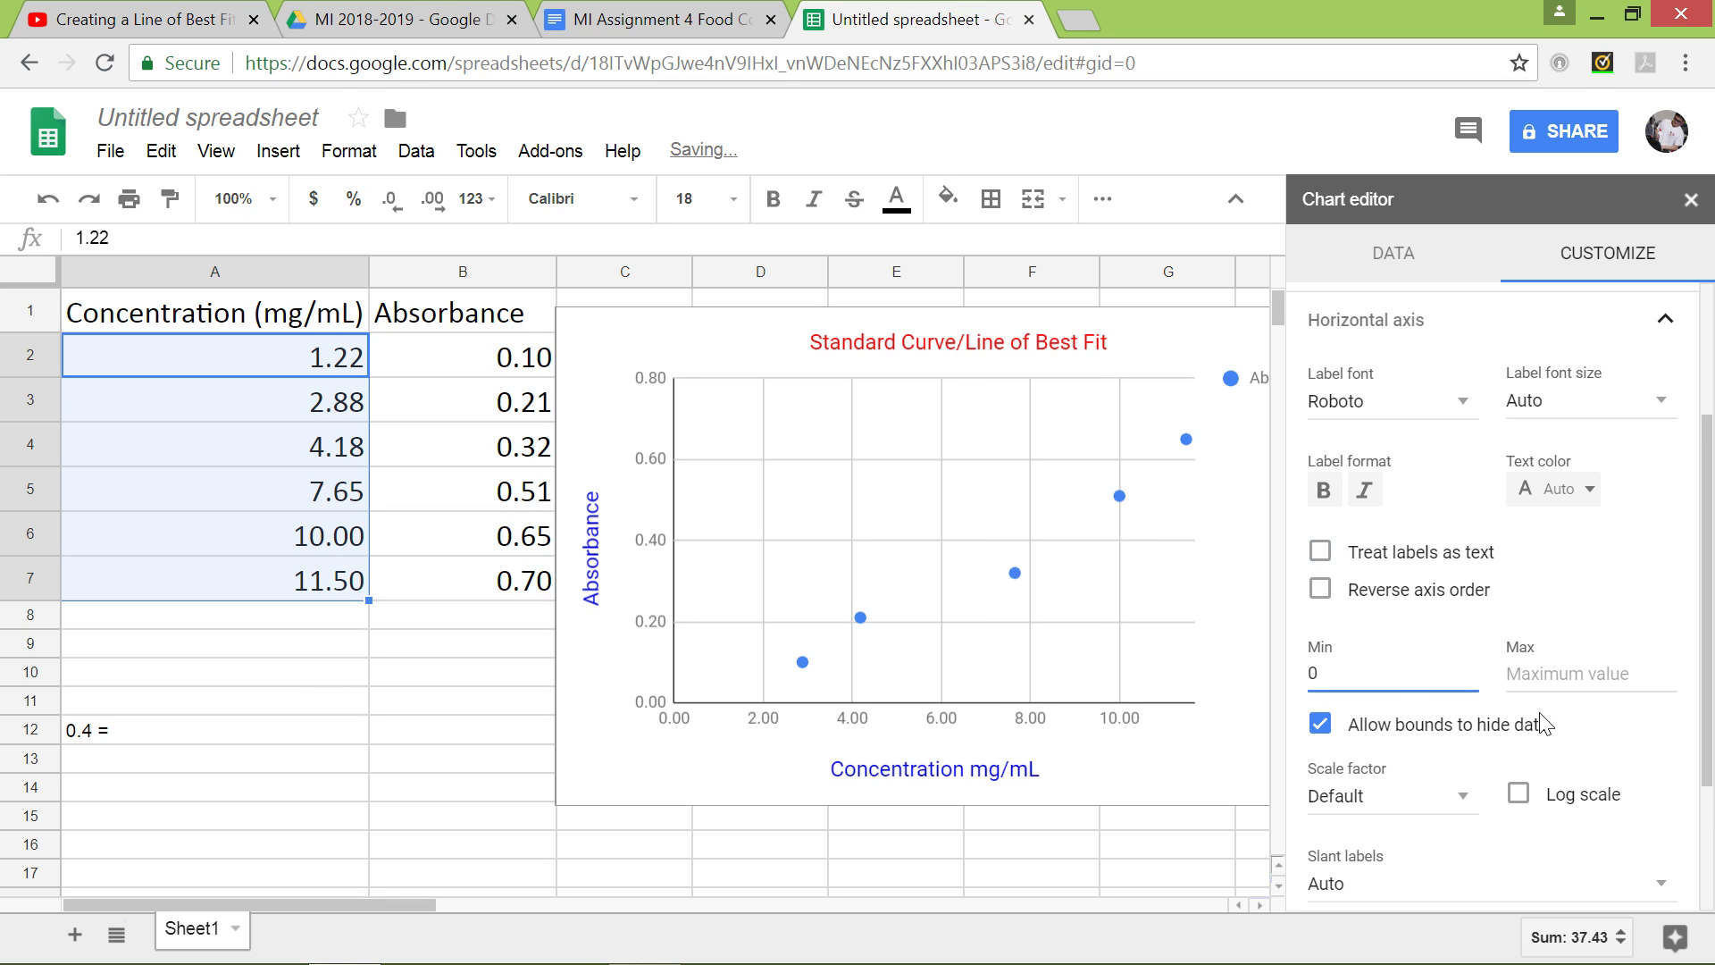
key("Tab")
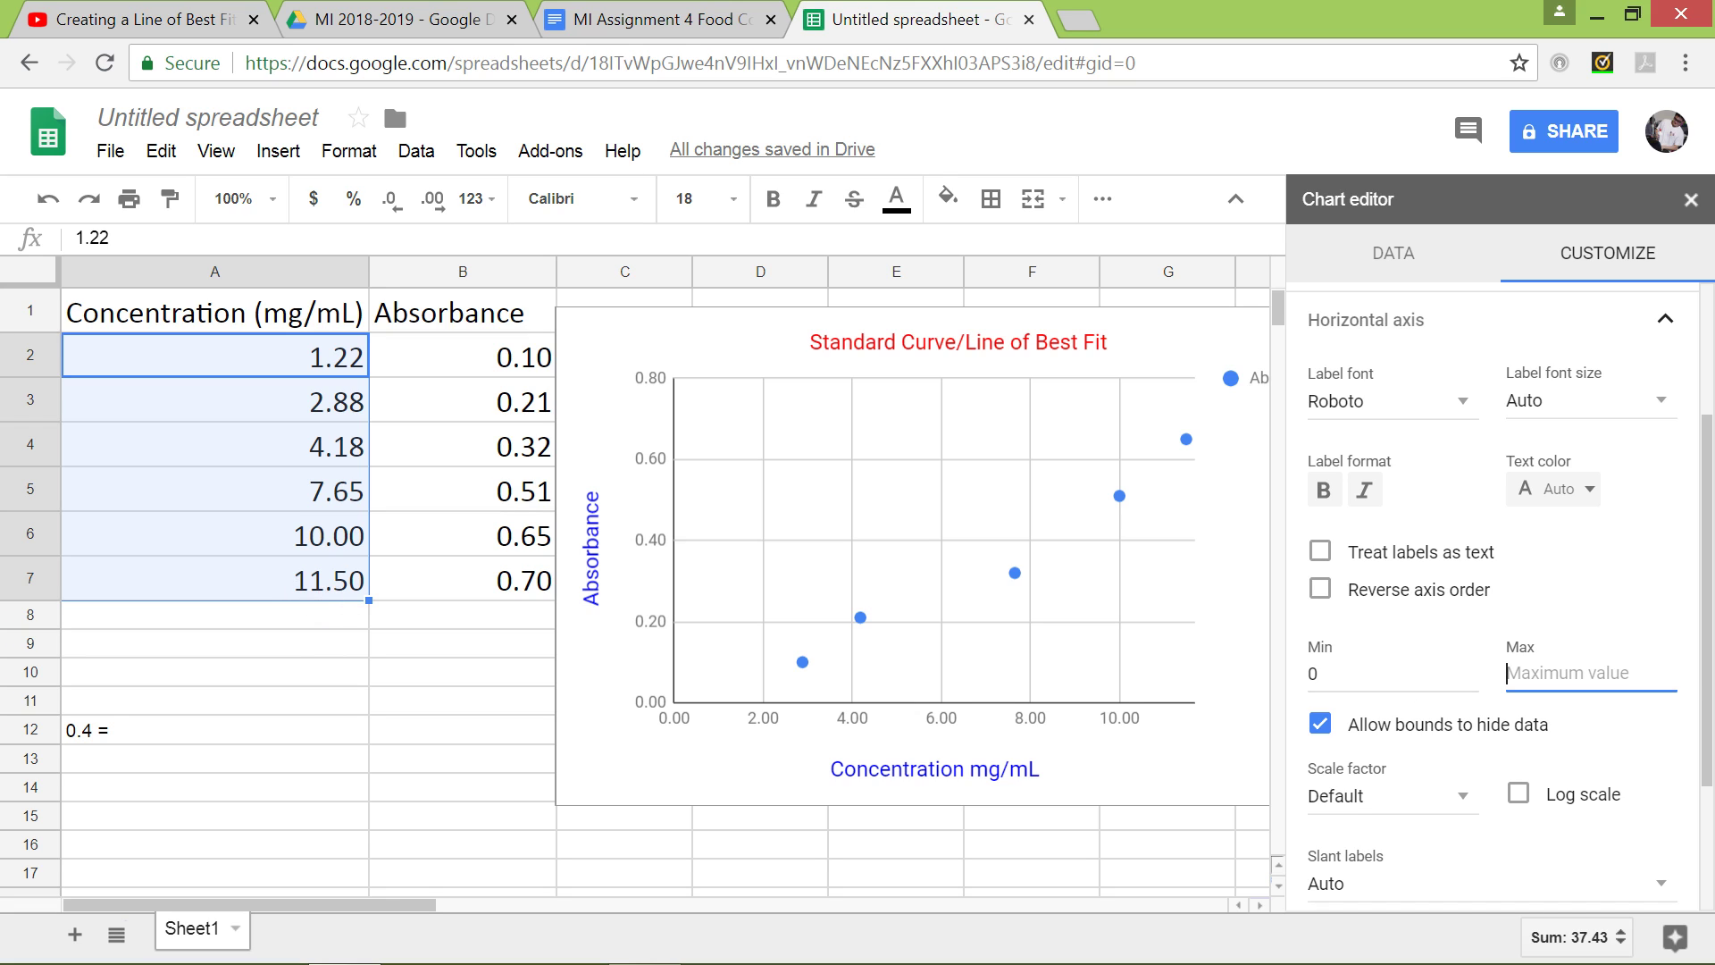
type("12")
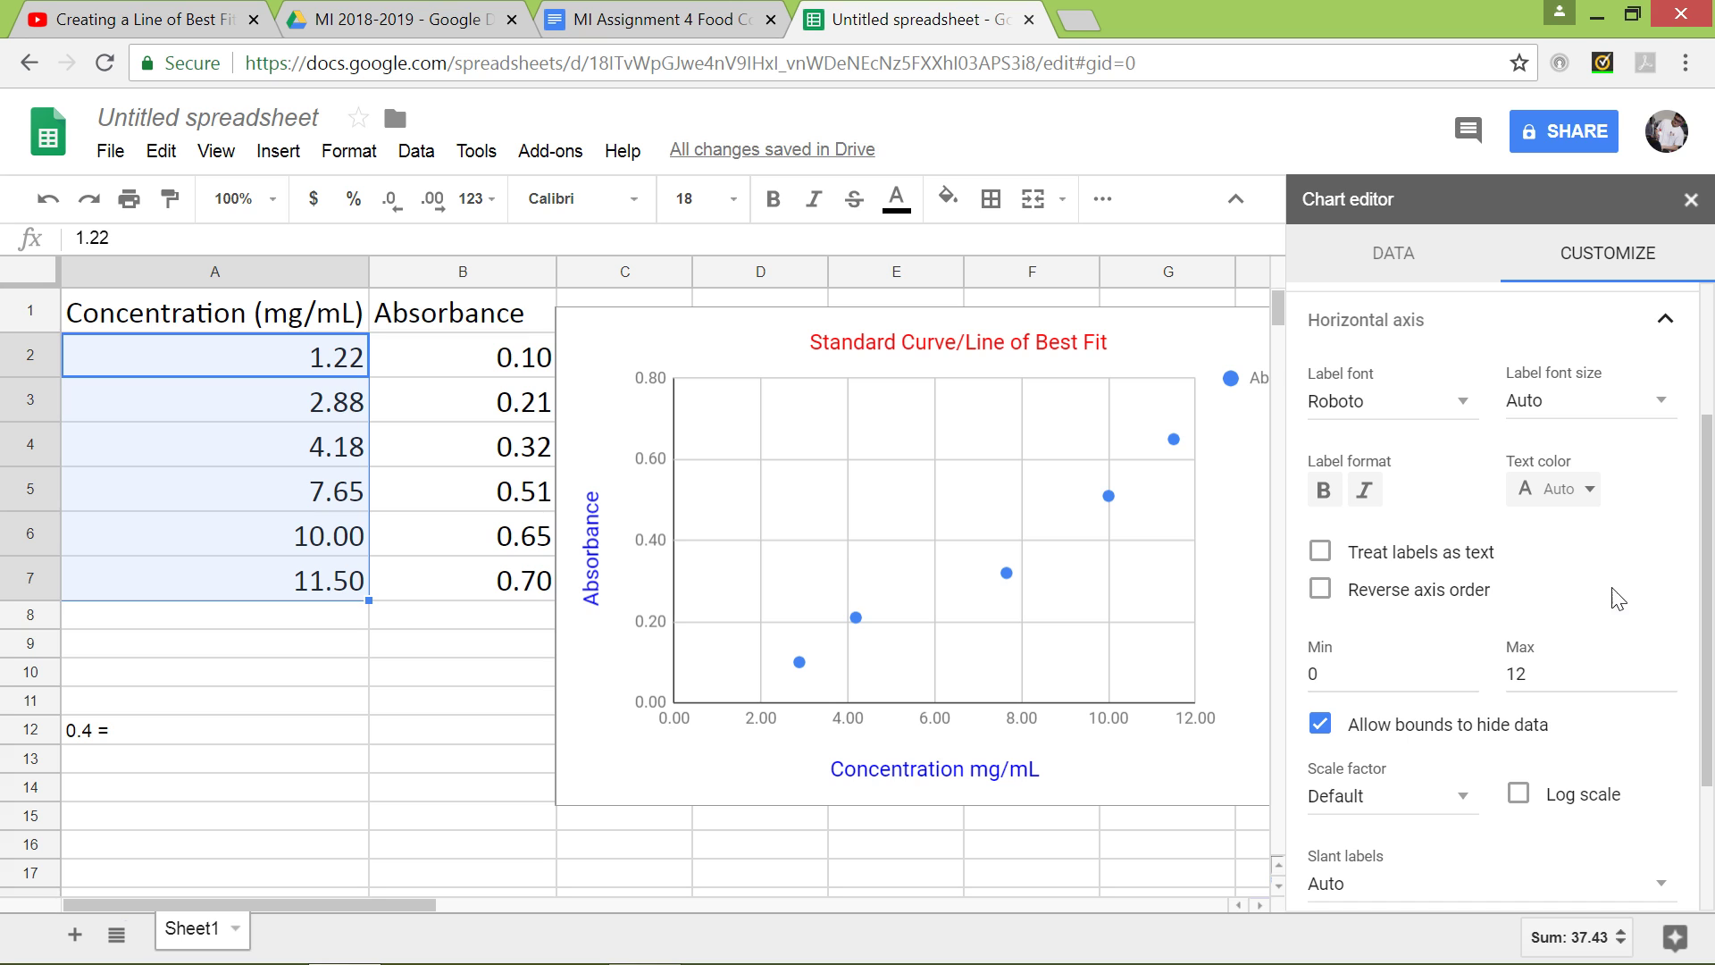
scroll(1599, 615, "up", 3)
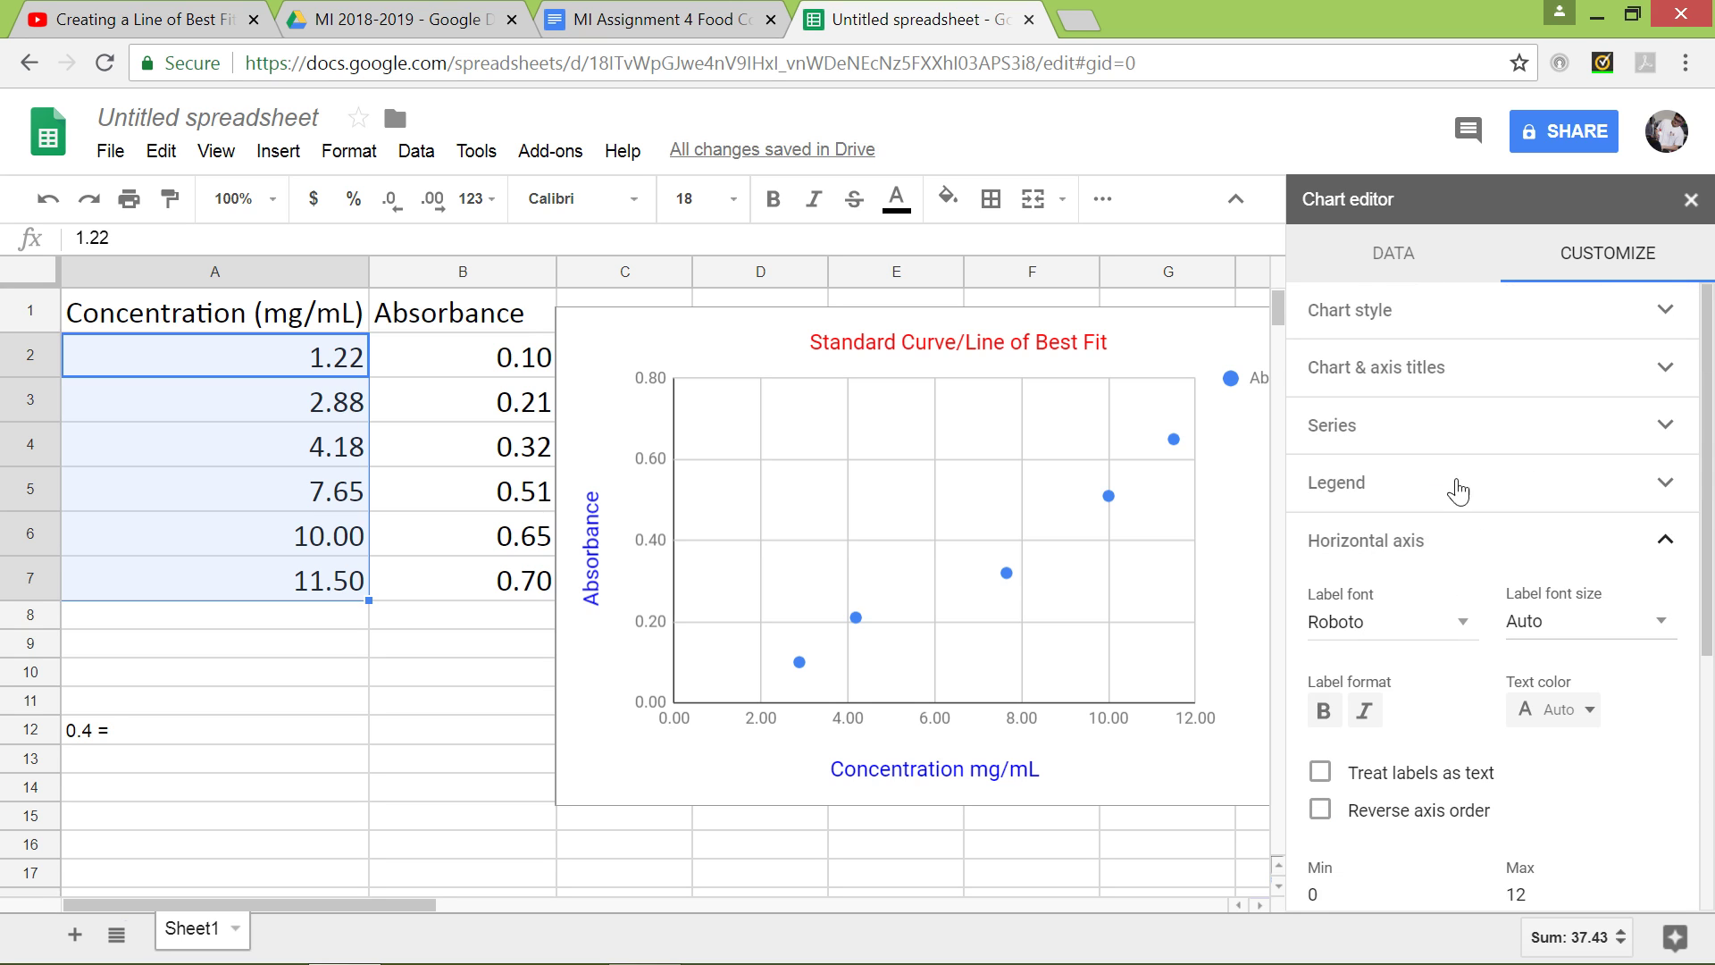
- Add a linear trendline to the Absorbance series and label it with its equation 0.0594*x + -0.0722
left_click(1343, 550)
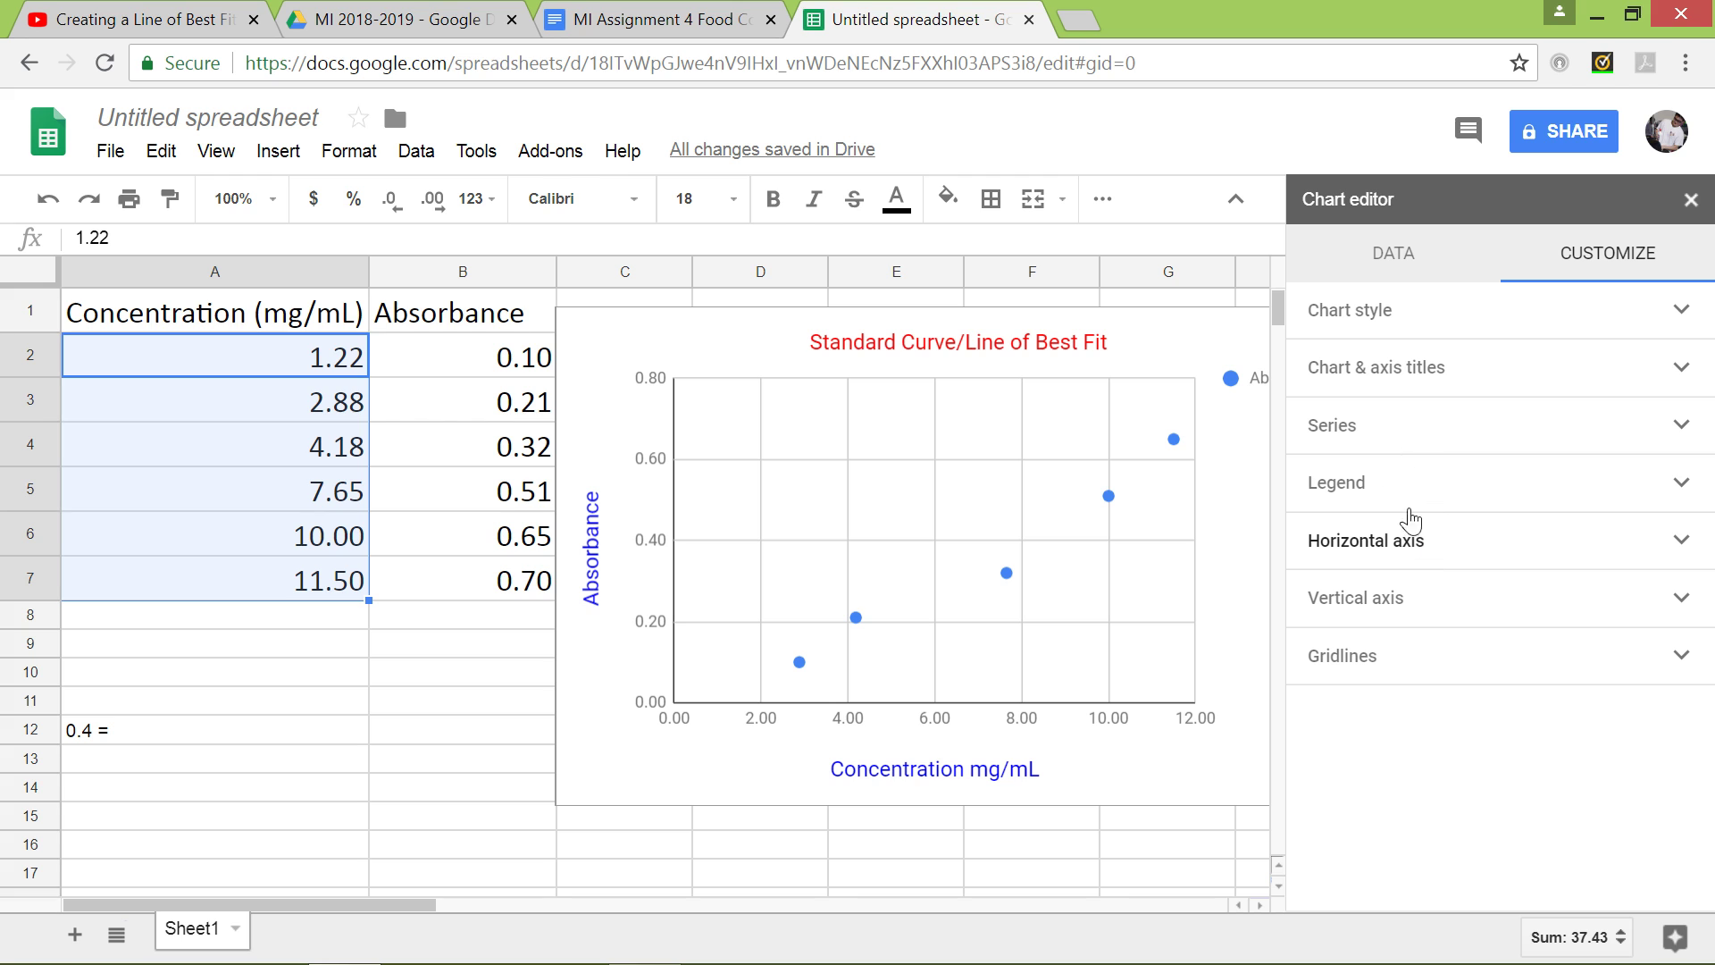
left_click(1349, 426)
scroll(1380, 652, "down", 2)
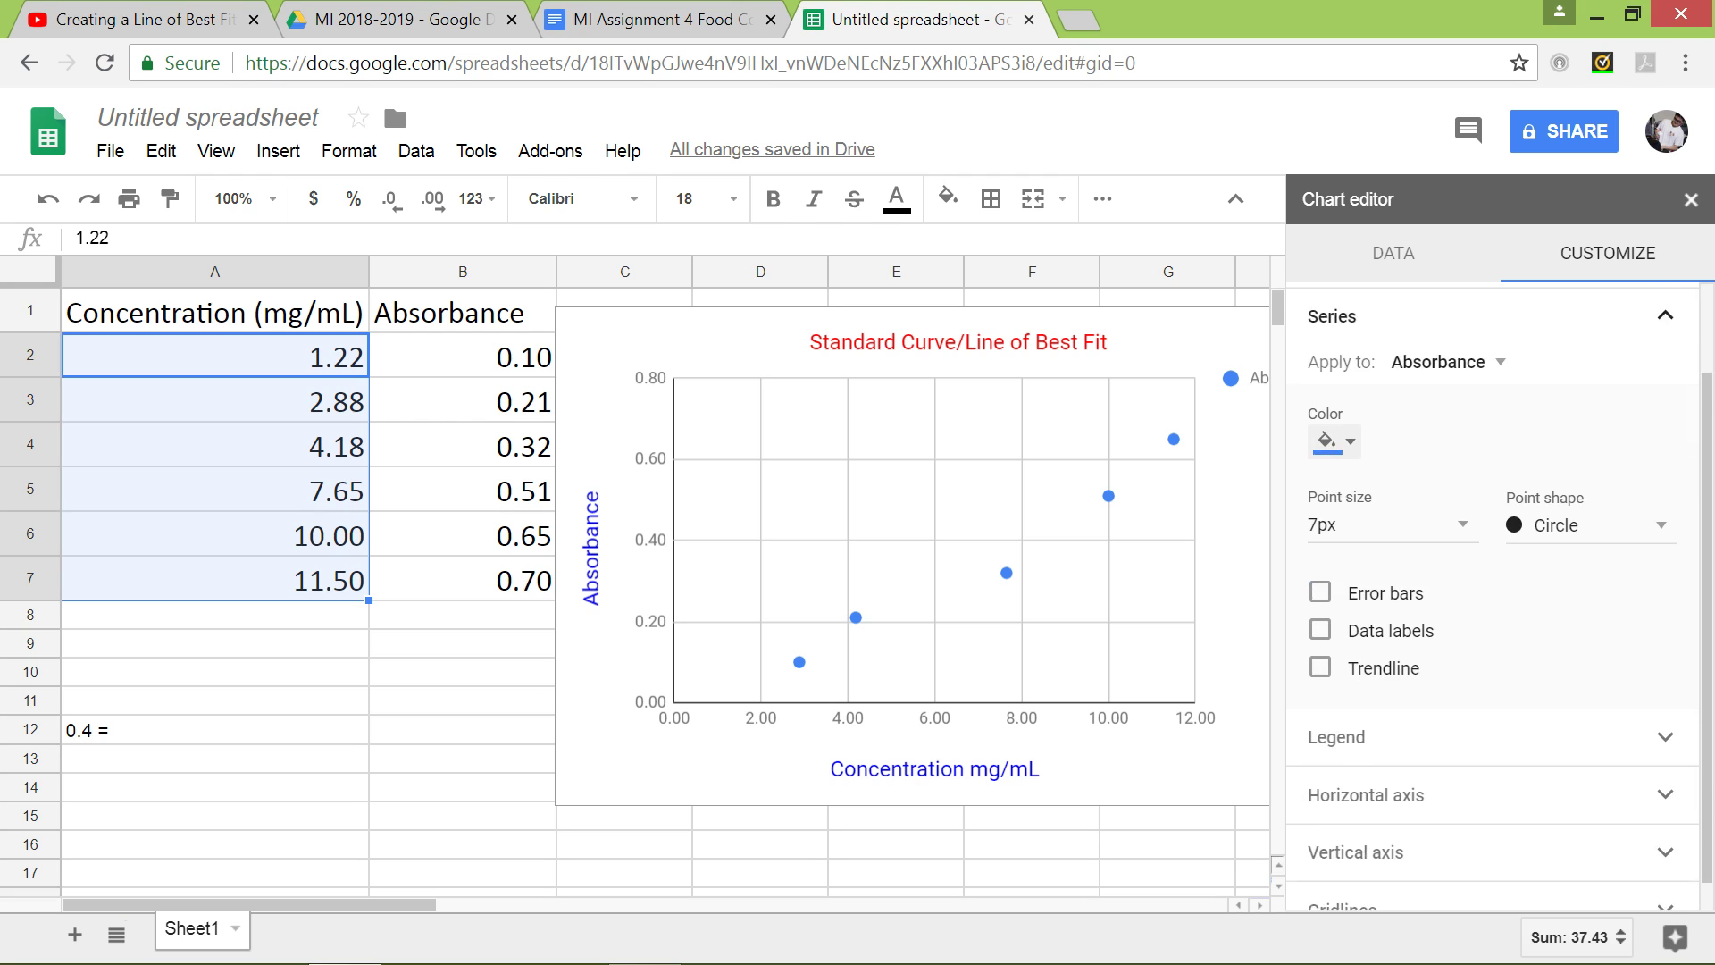
left_click(1319, 634)
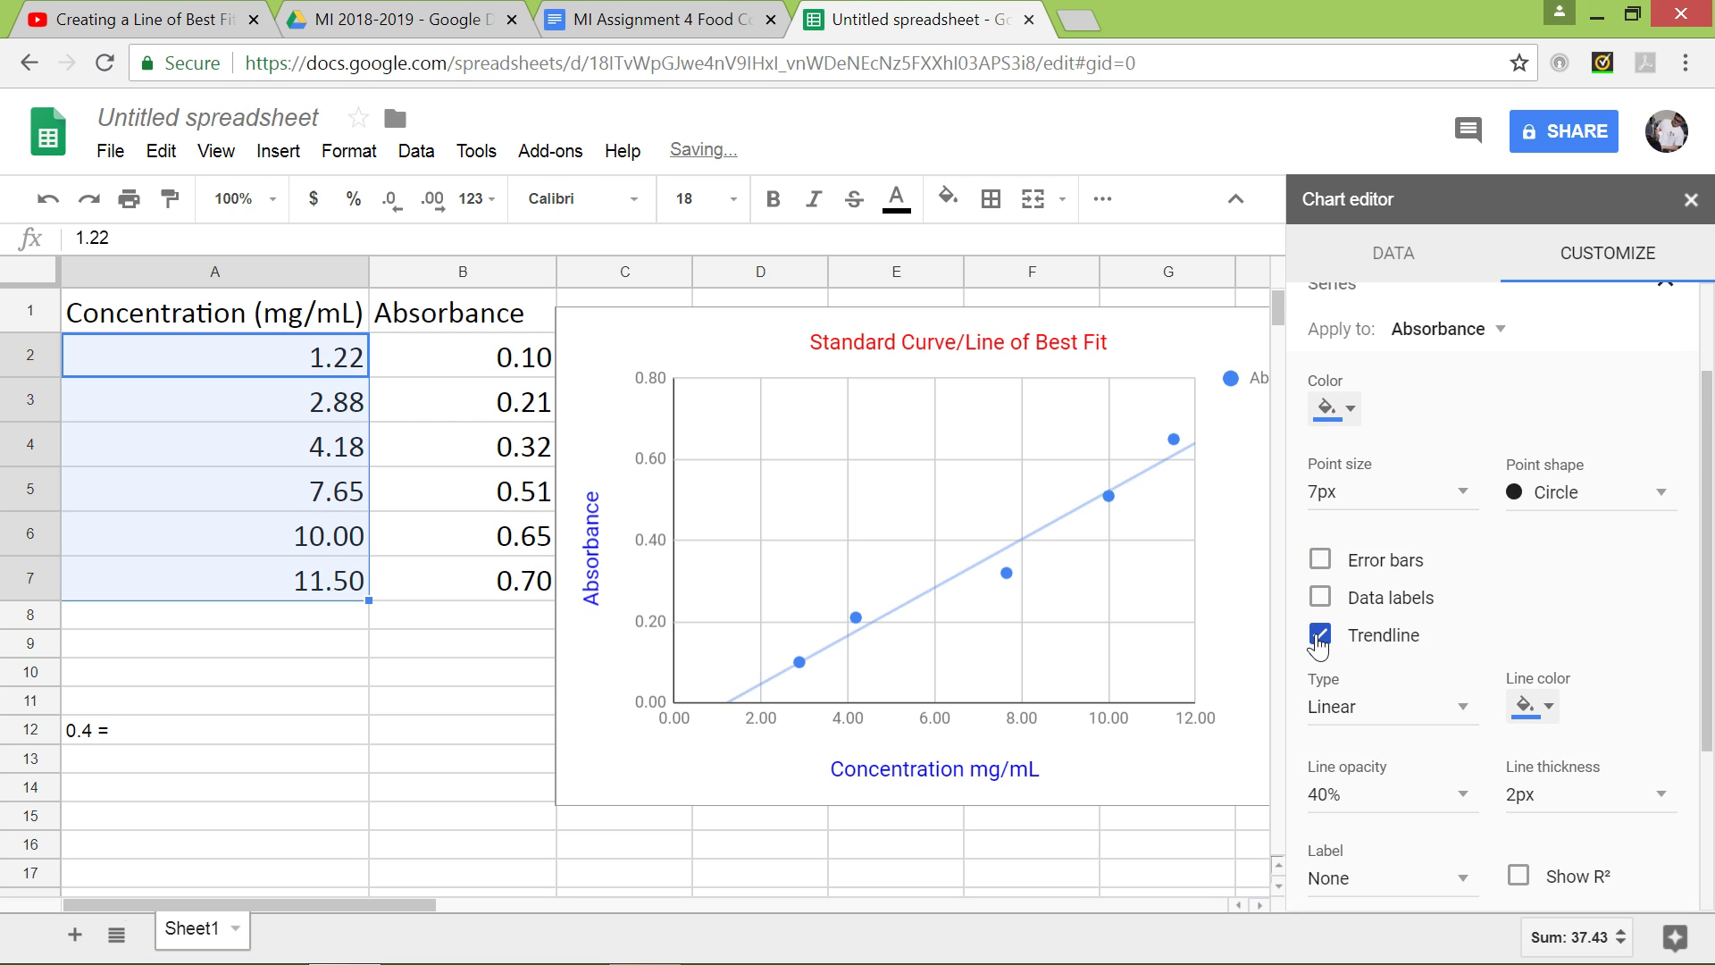
scroll(1473, 610, "down", 2)
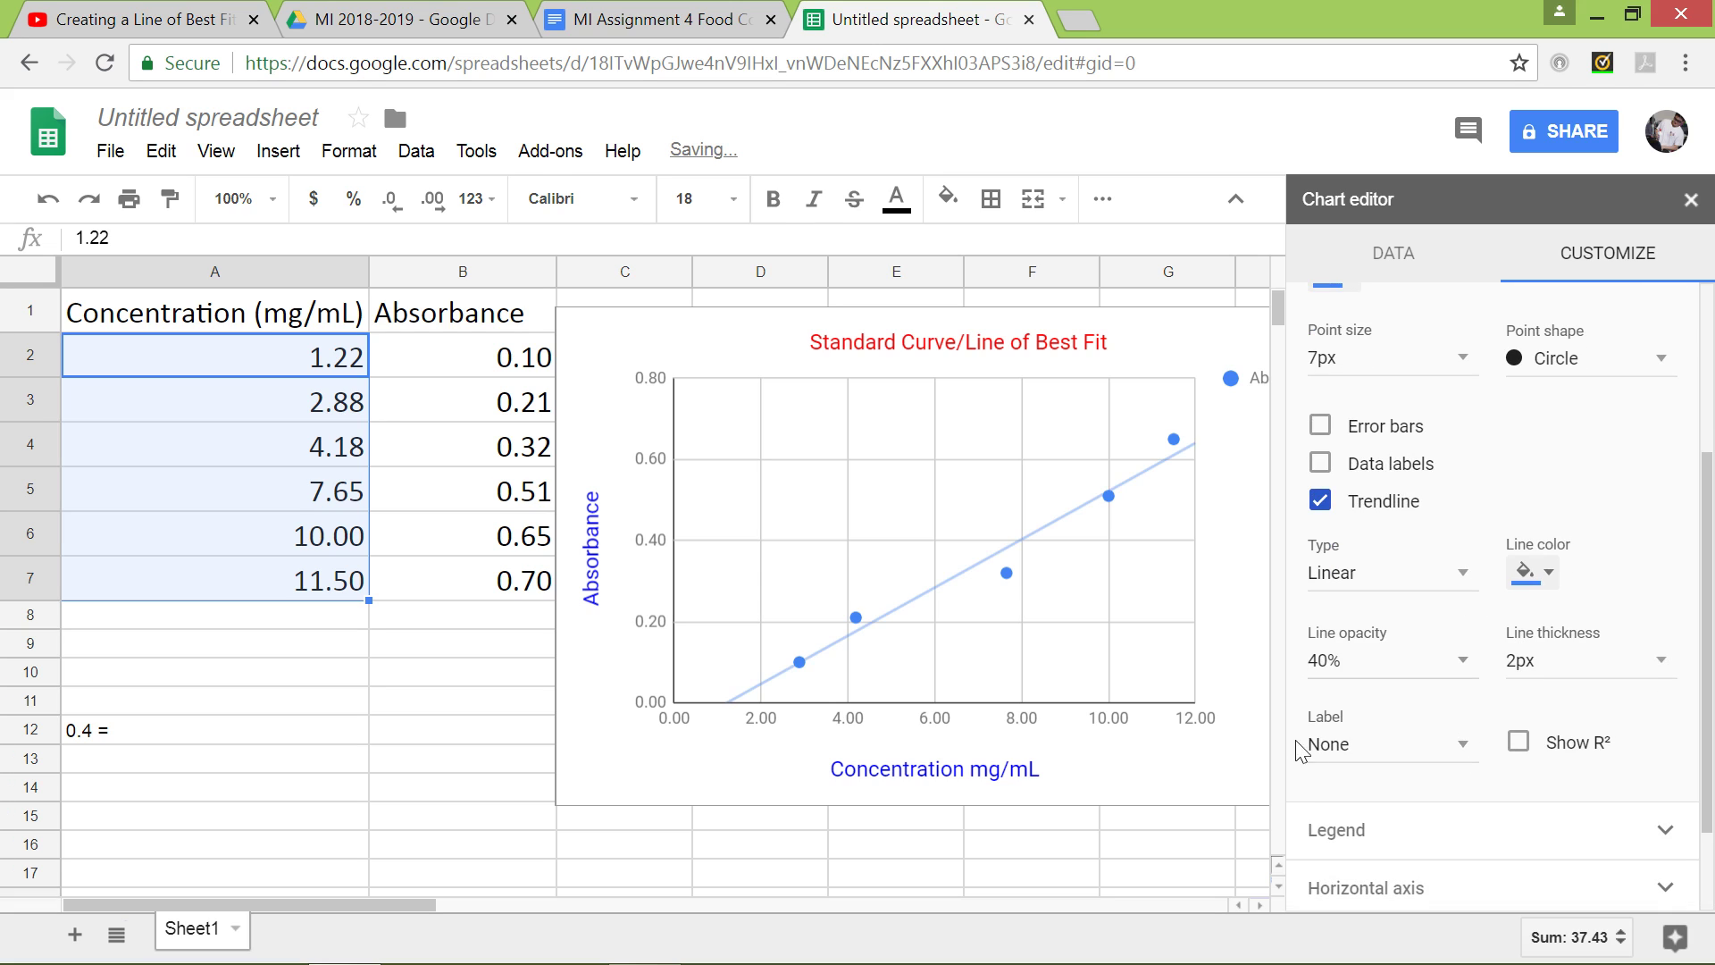
left_click(1461, 750)
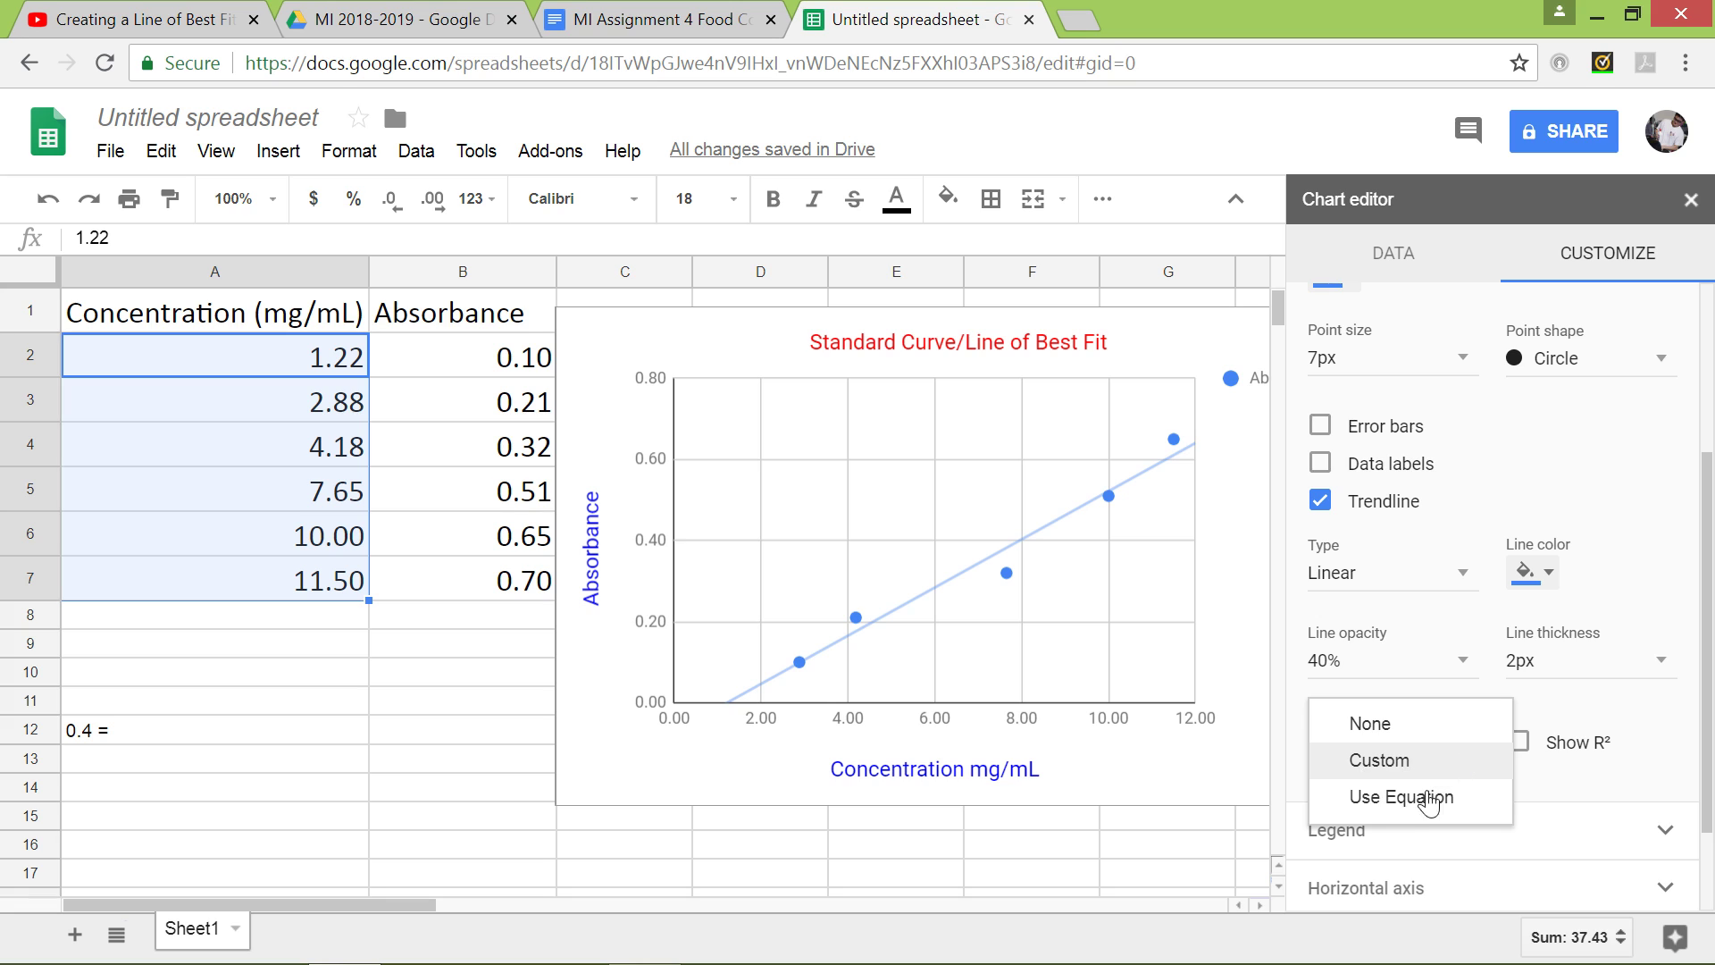
left_click(1400, 796)
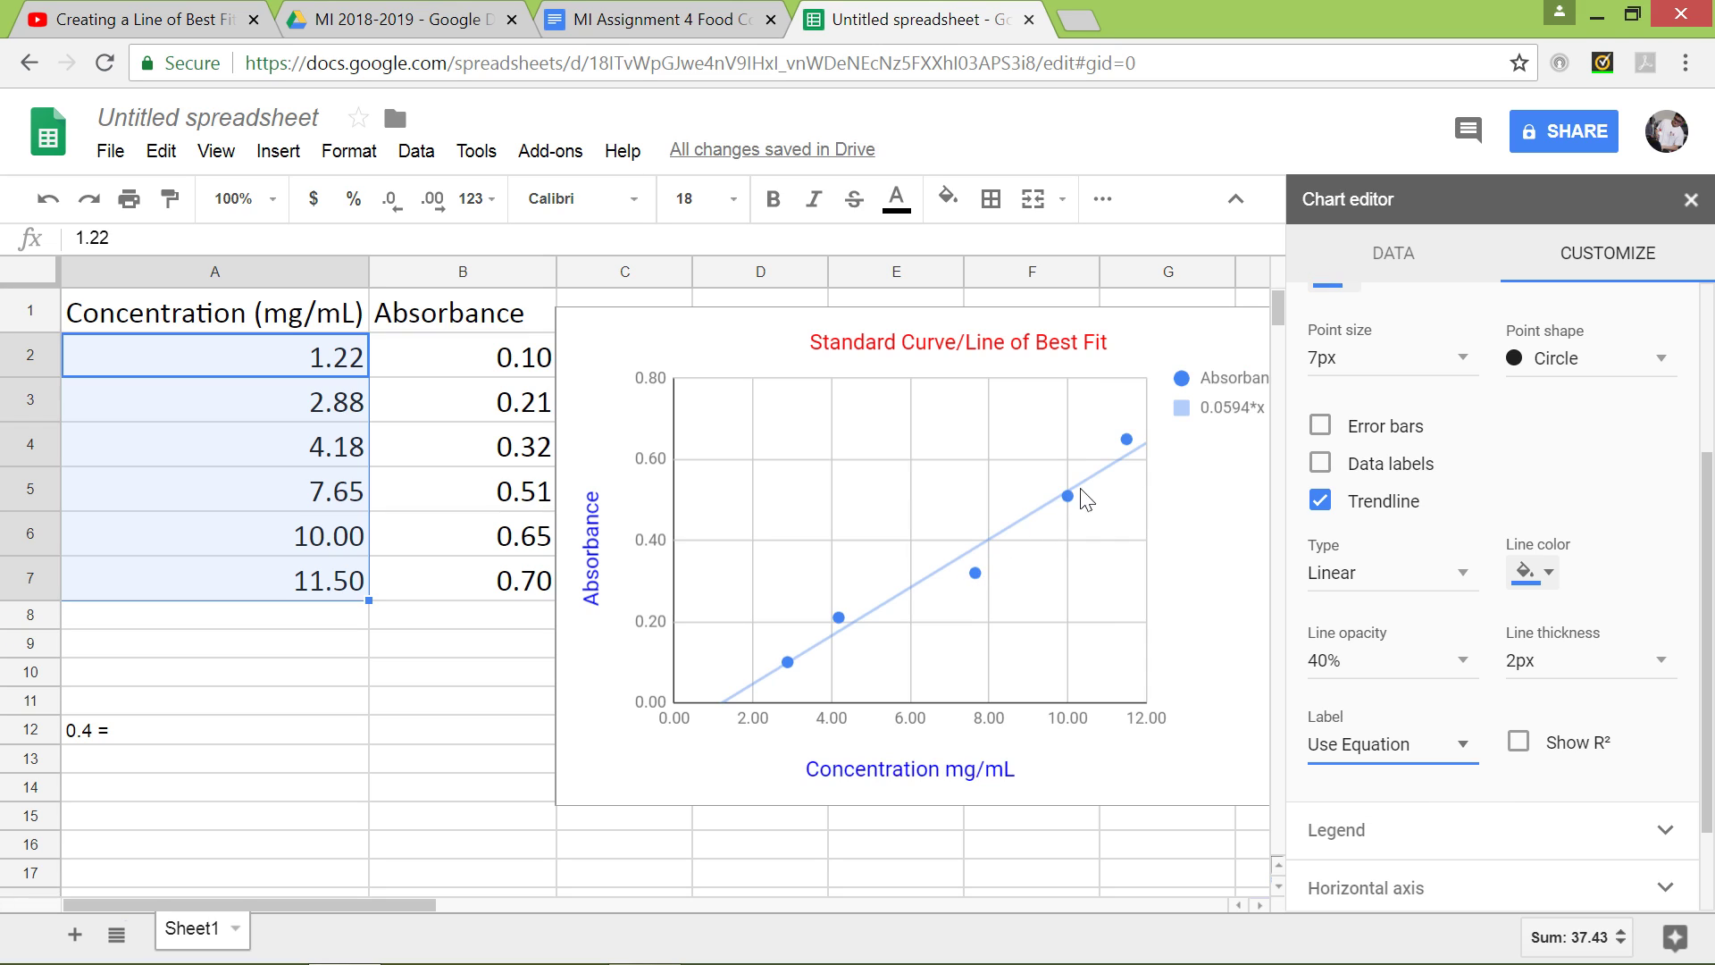
left_click(1415, 202)
- Turn Show R² off so the legend shows only 0.0594*x + -0.0722, then close the editor
left_click(1518, 742)
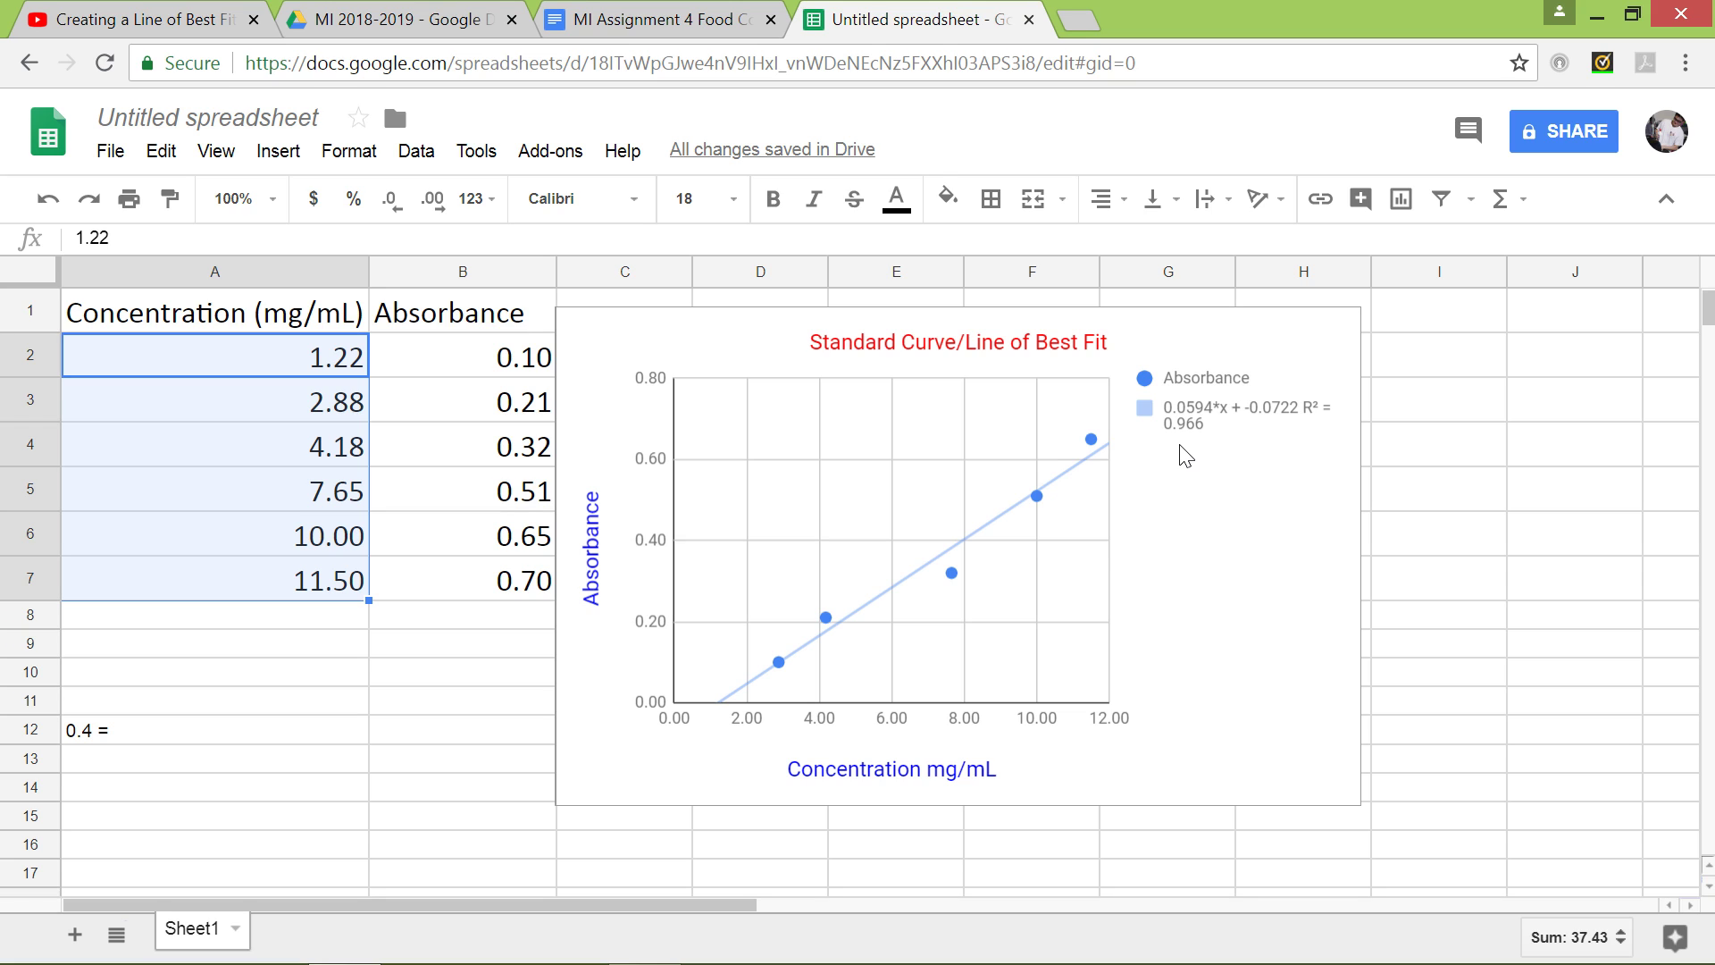
left_click(1258, 422)
double_click(1259, 421)
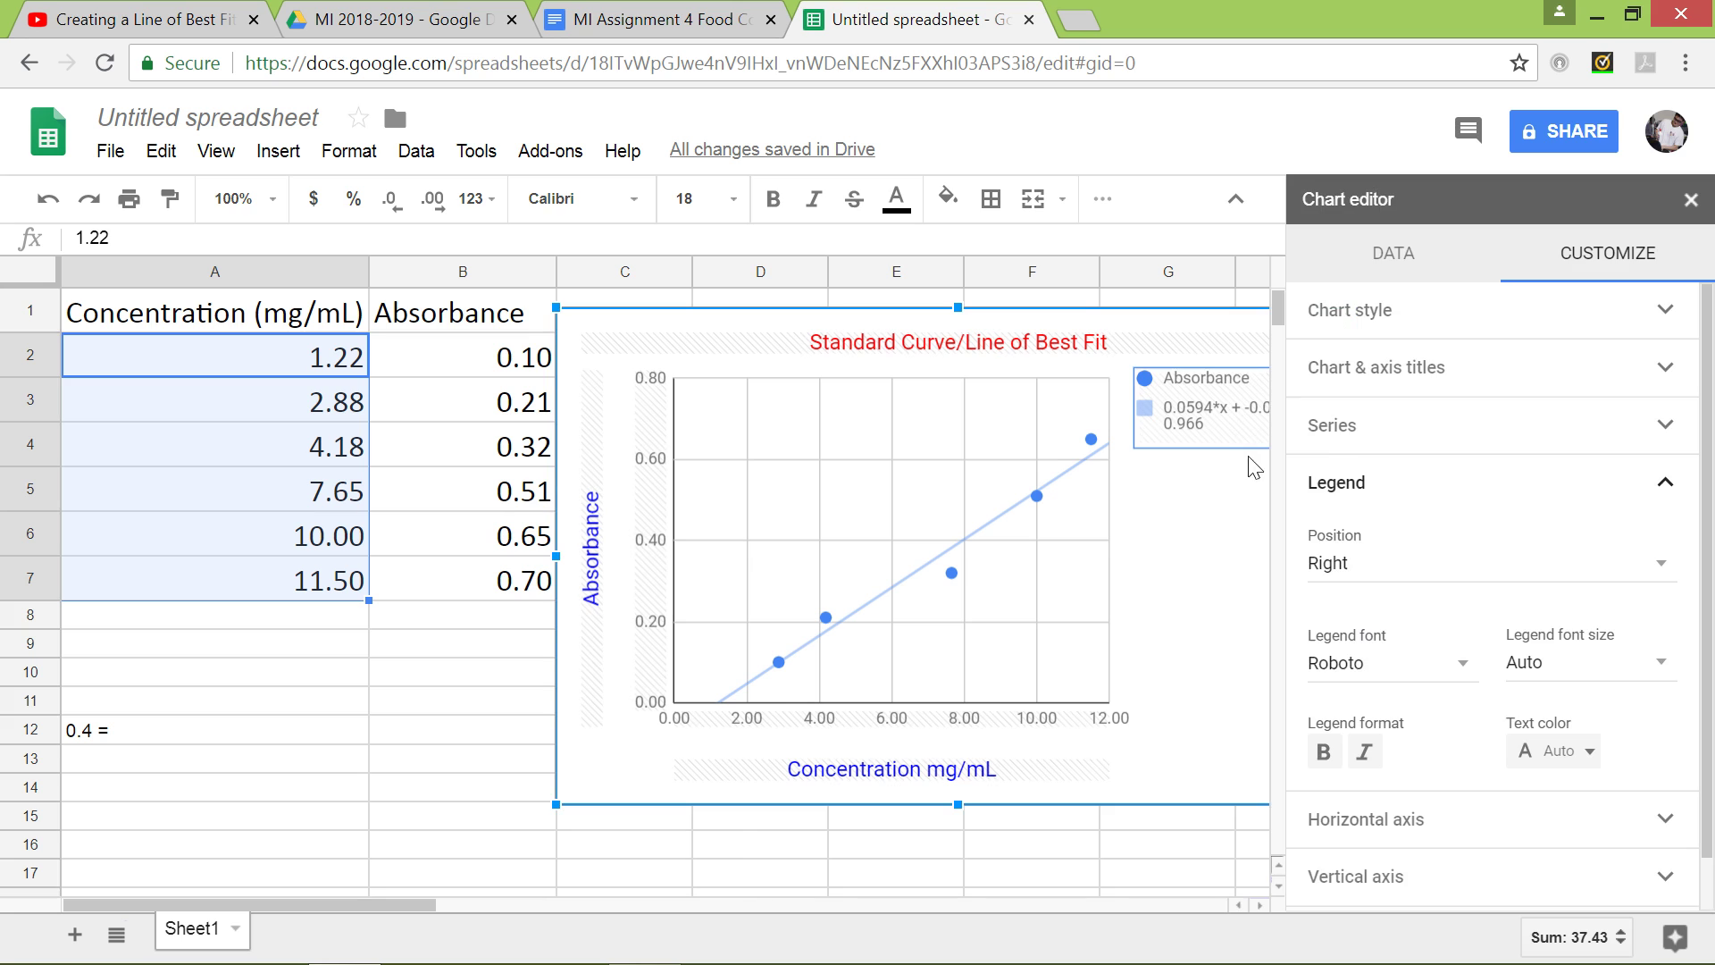
scroll(1512, 717, "down", 1)
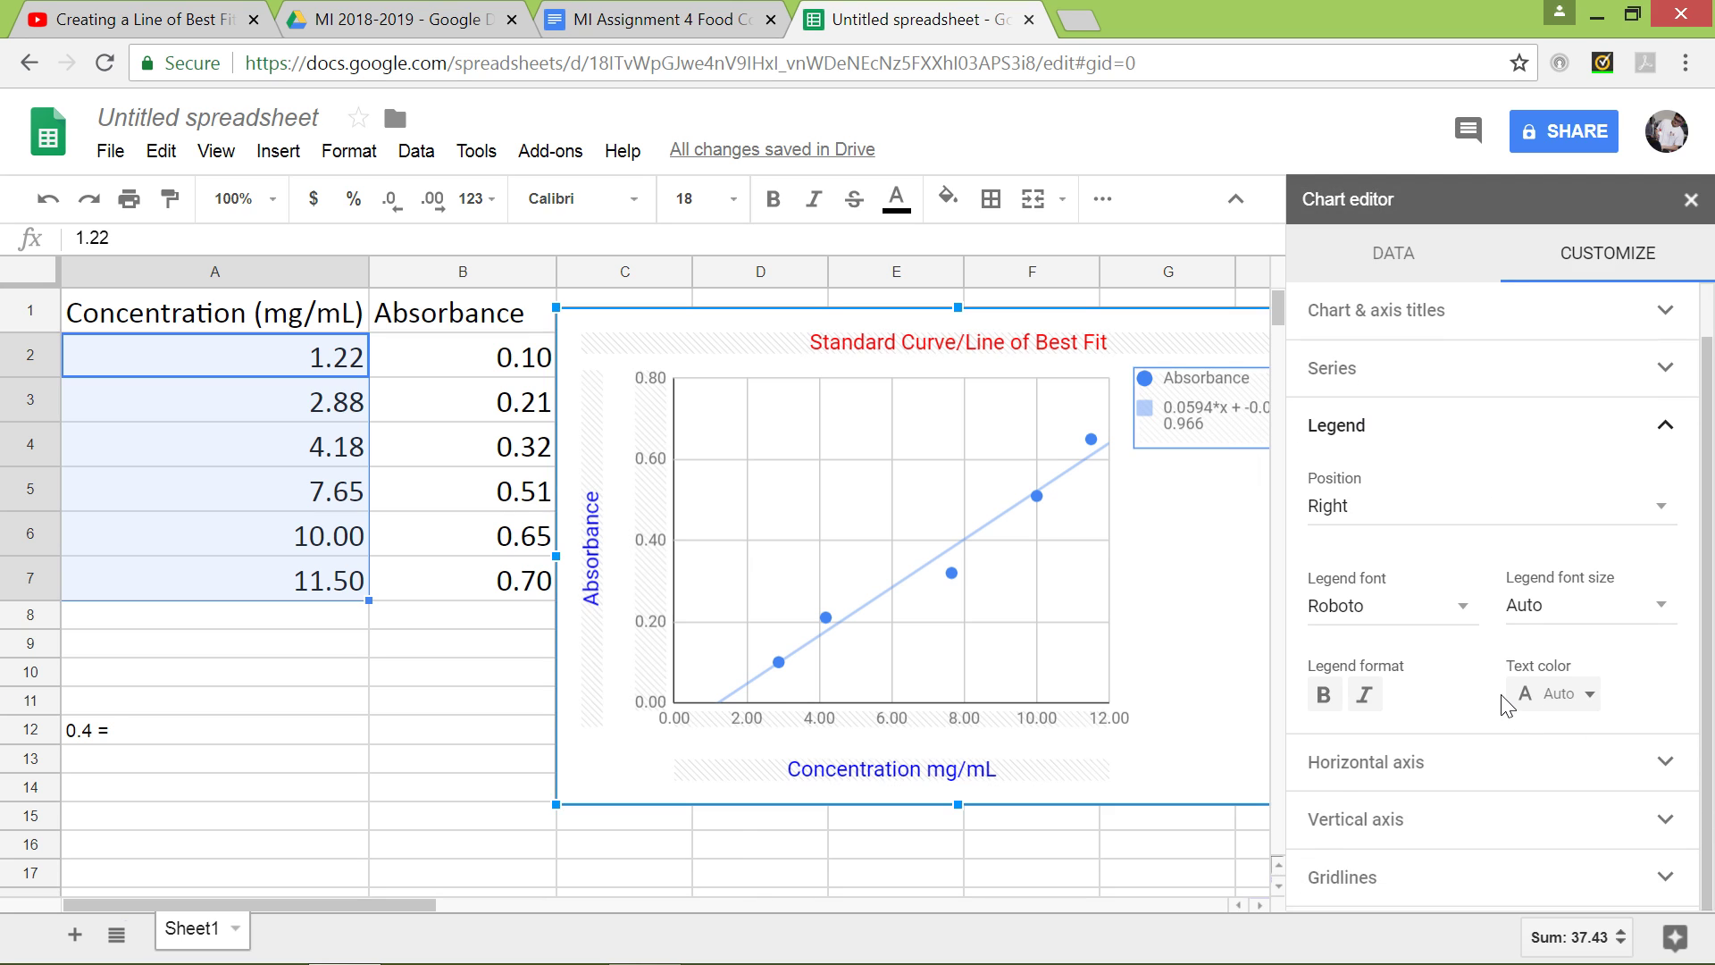
scroll(1433, 433, "up", 1)
left_click(1387, 438)
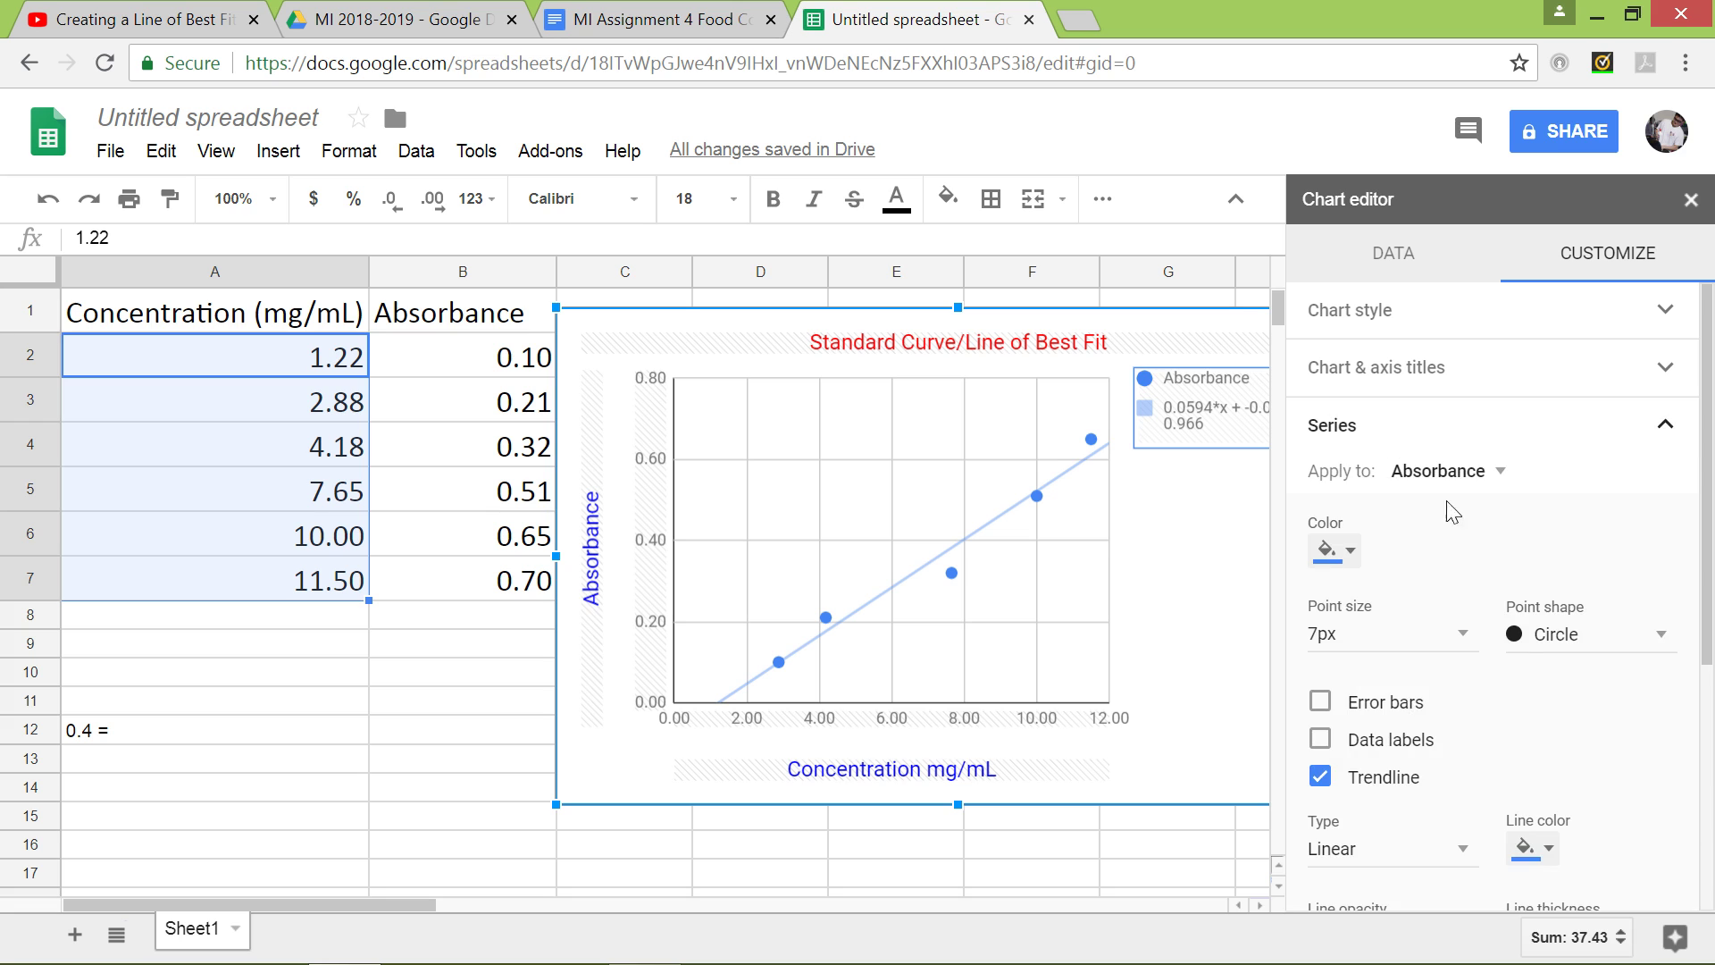
scroll(1525, 660, "down", 5)
left_click(1515, 616)
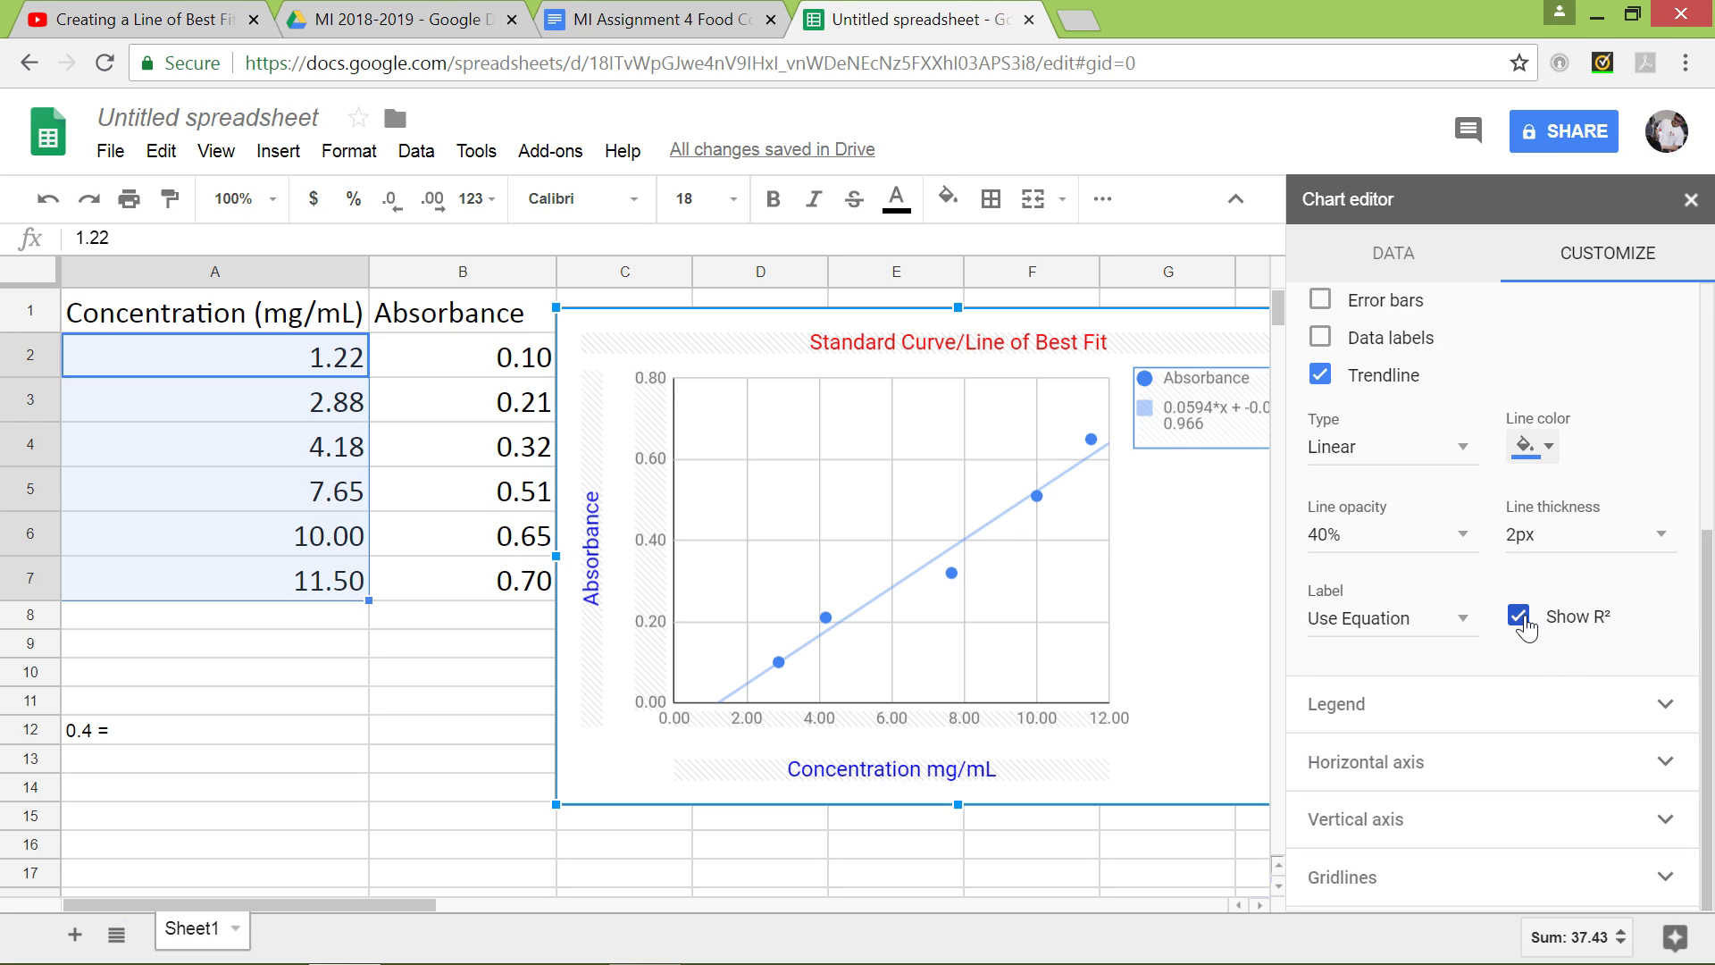
left_click(1691, 204)
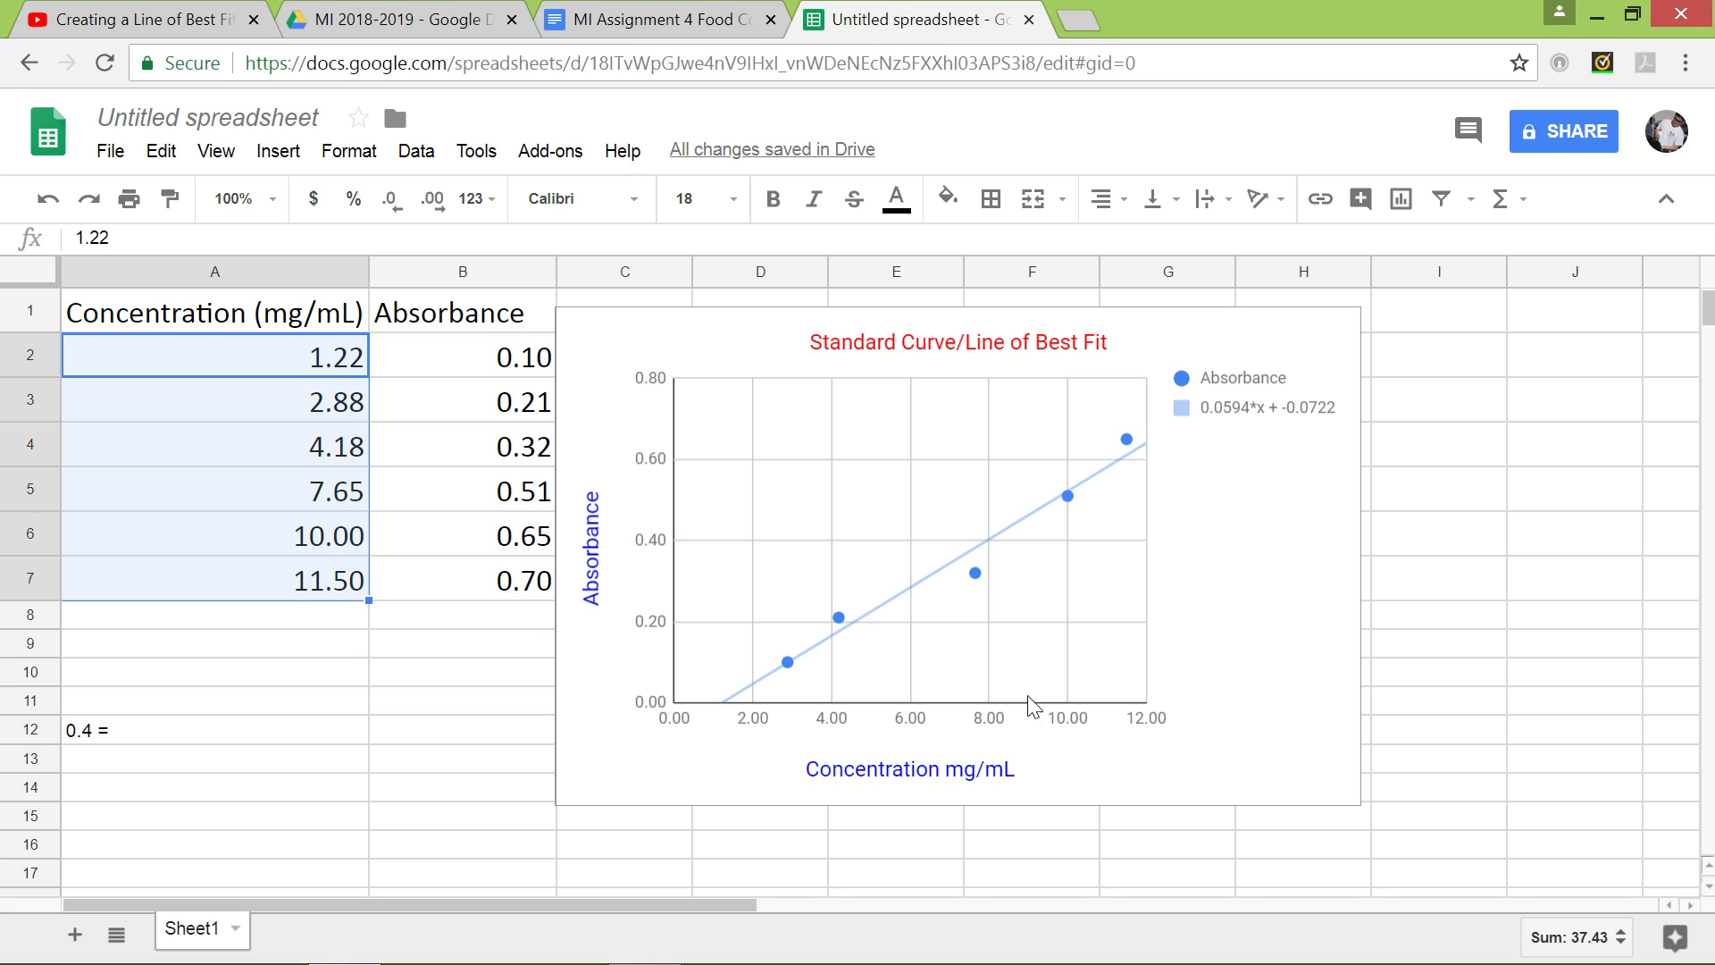
- Append 0.0594x + -0.0722 after '0.4 =' in cell A12
double_click(146, 736)
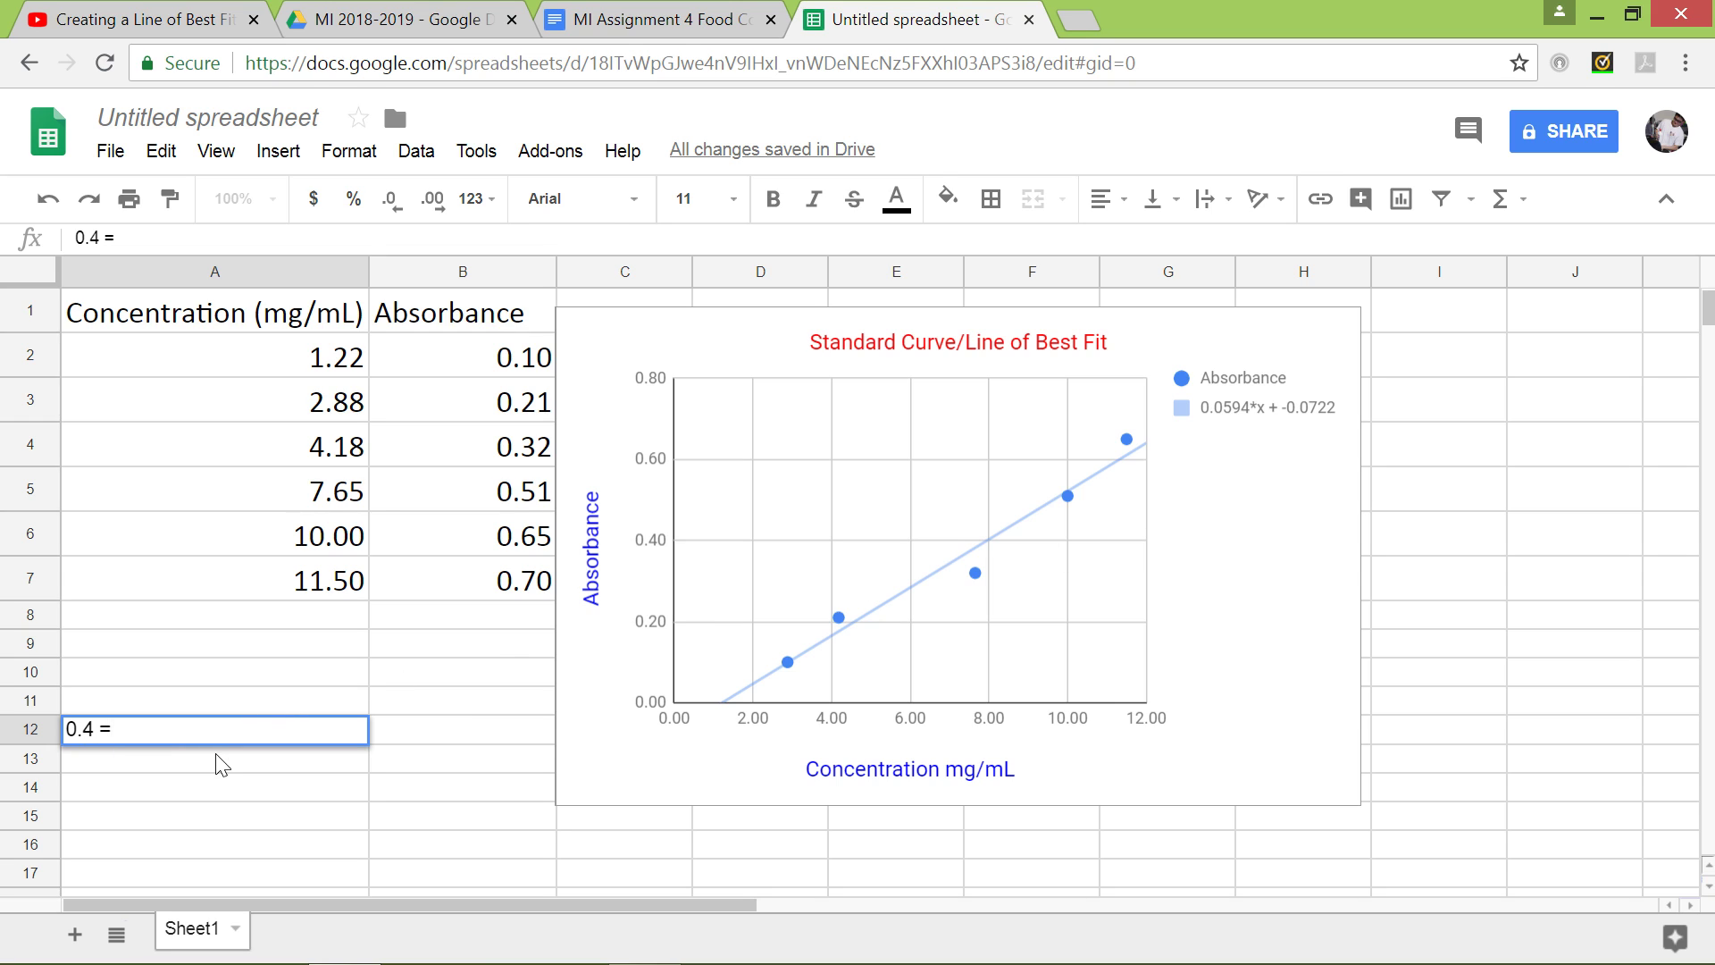
type("0.0594x + -0.07")
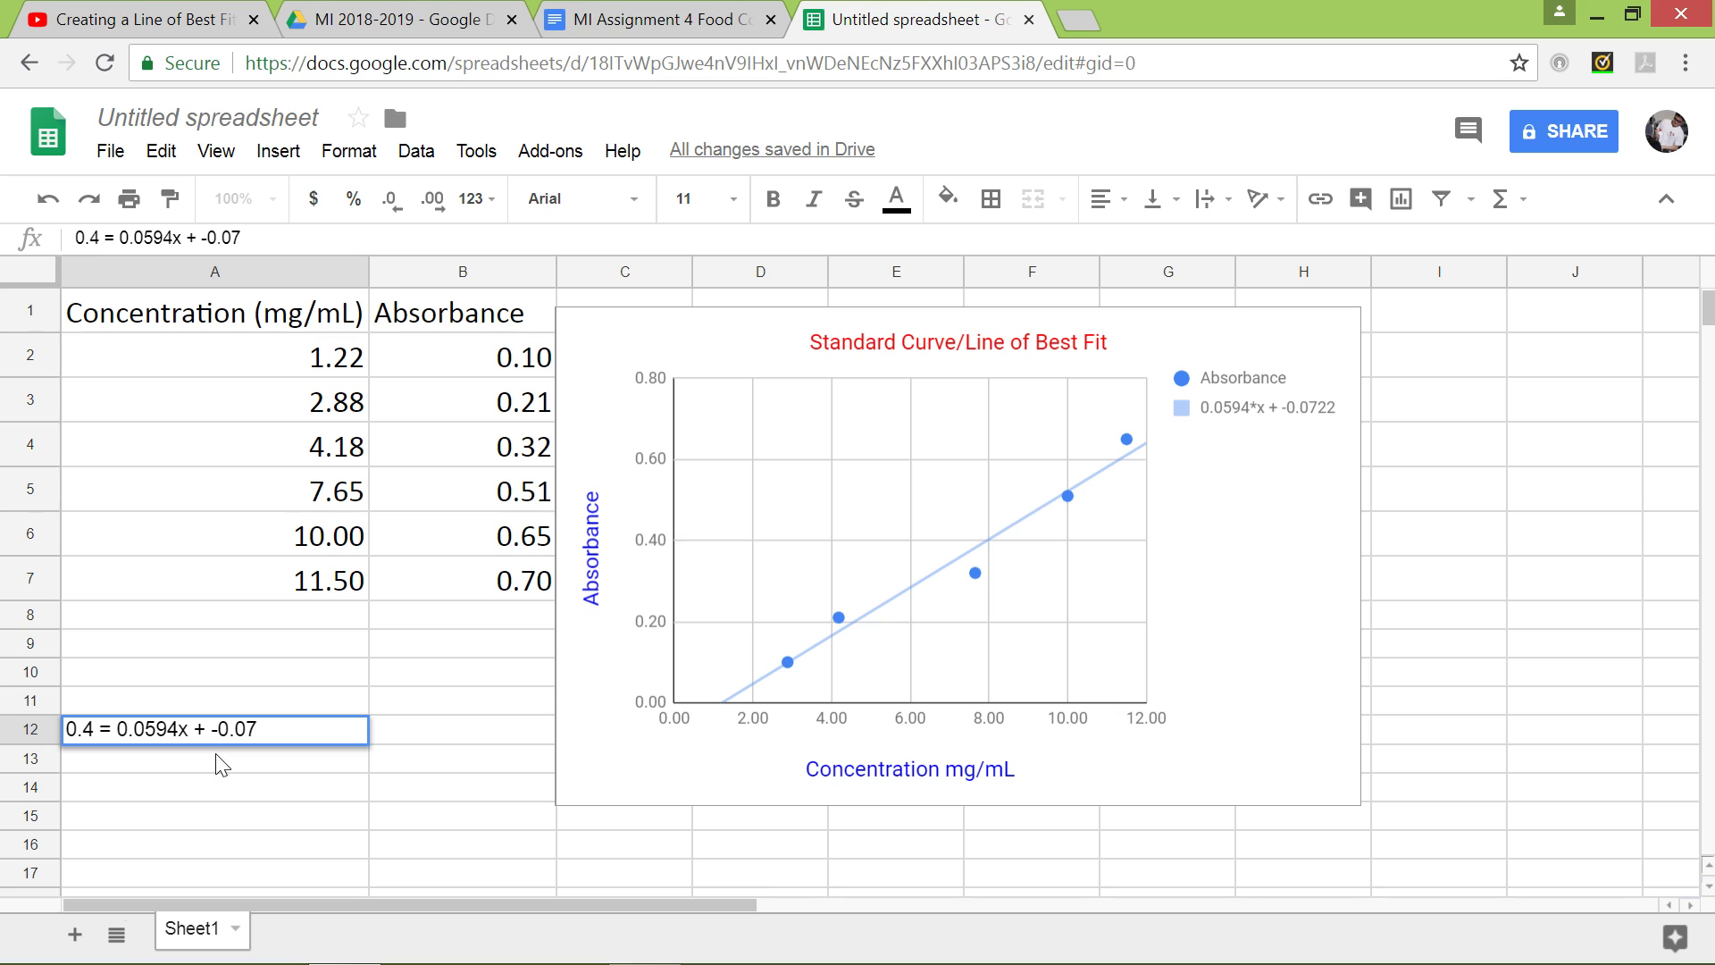
type("22")
key("Return")
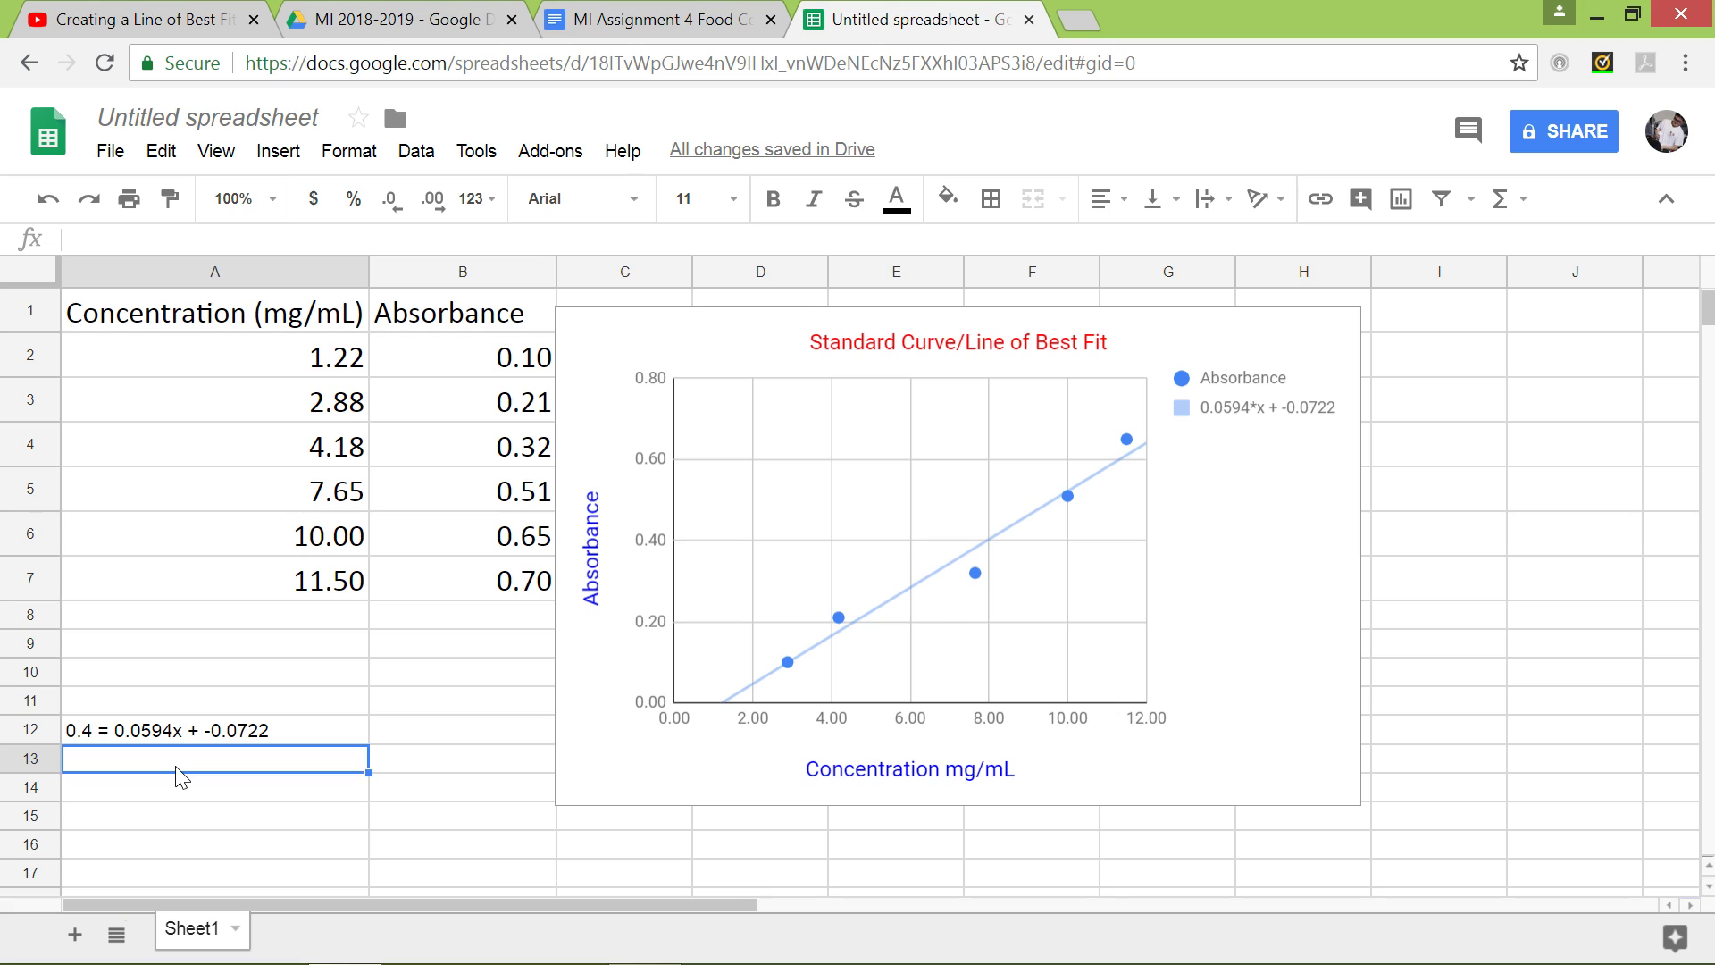
- Enter 'X = 7.95' in cell A13, directly beneath the trendline equation in A12
type("X =")
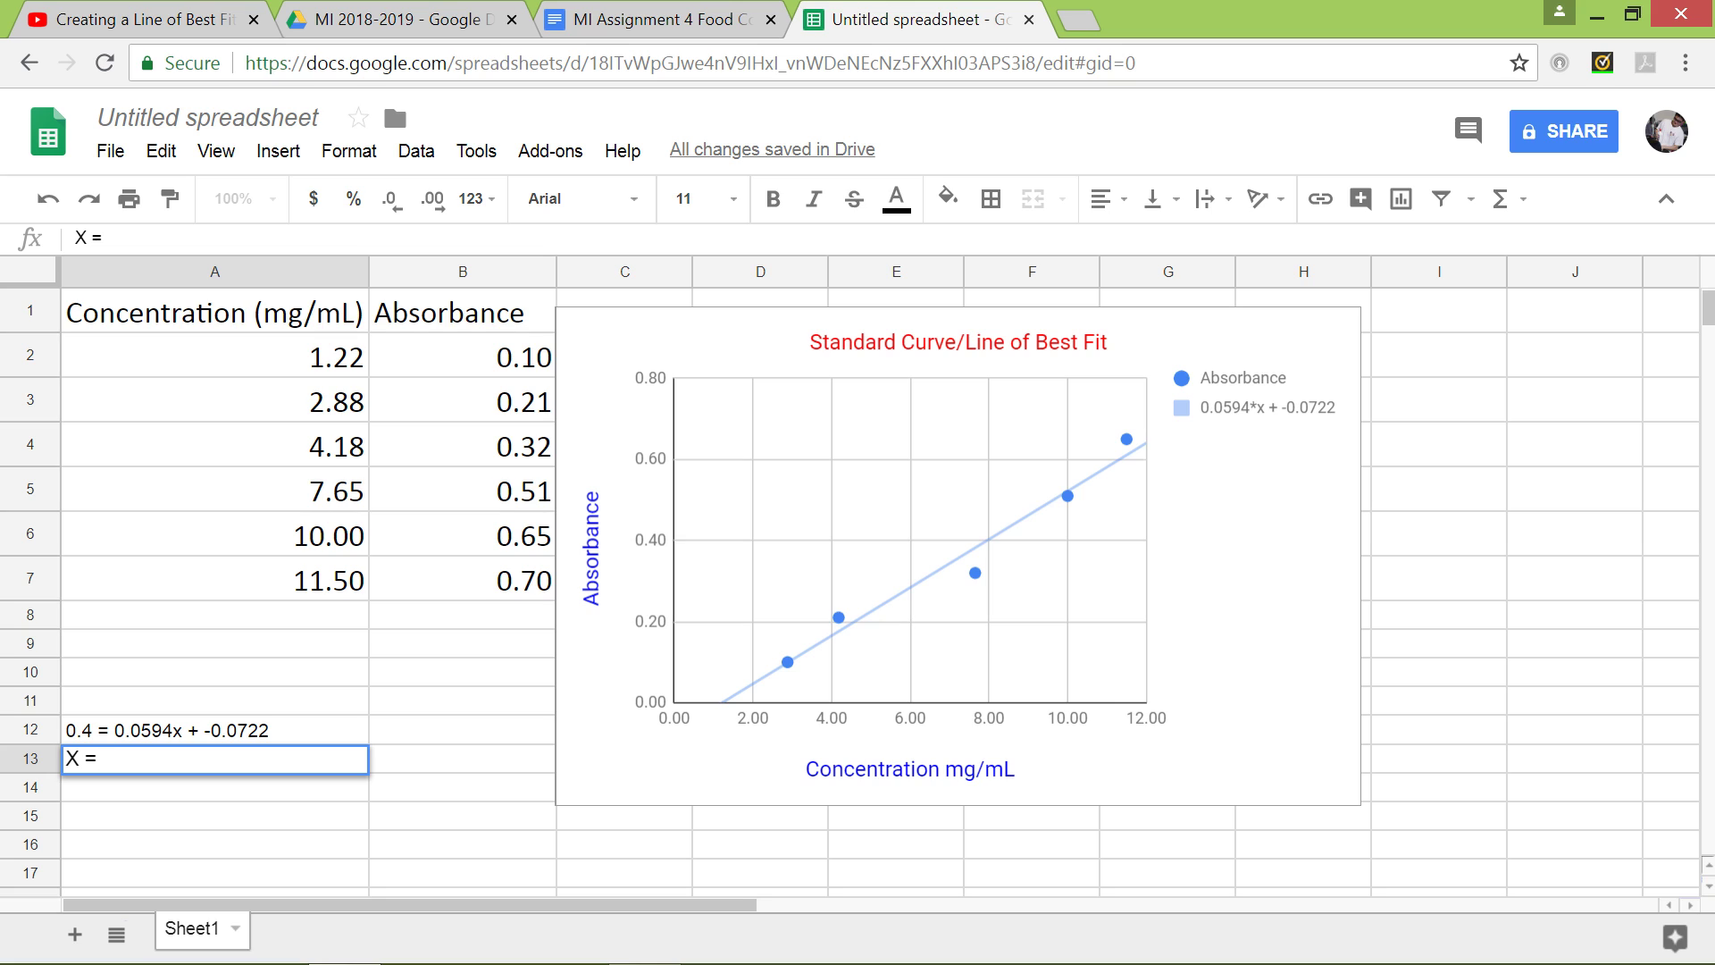
type(" 7.95")
key("Return")
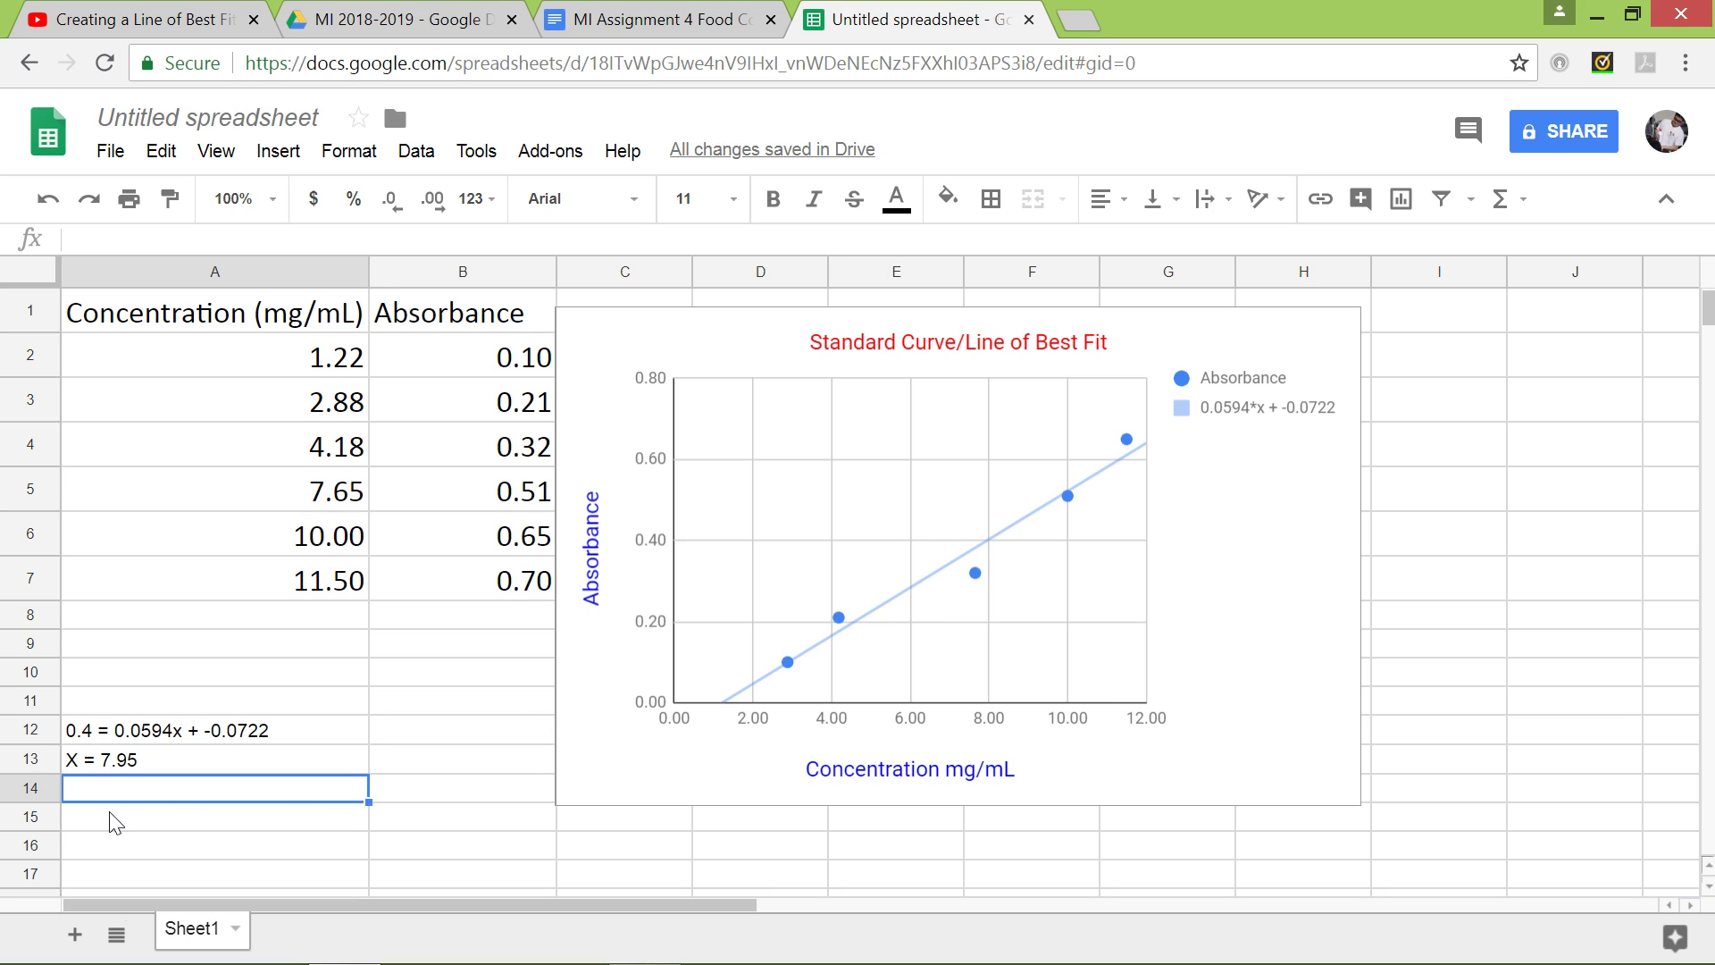
left_click(88, 741)
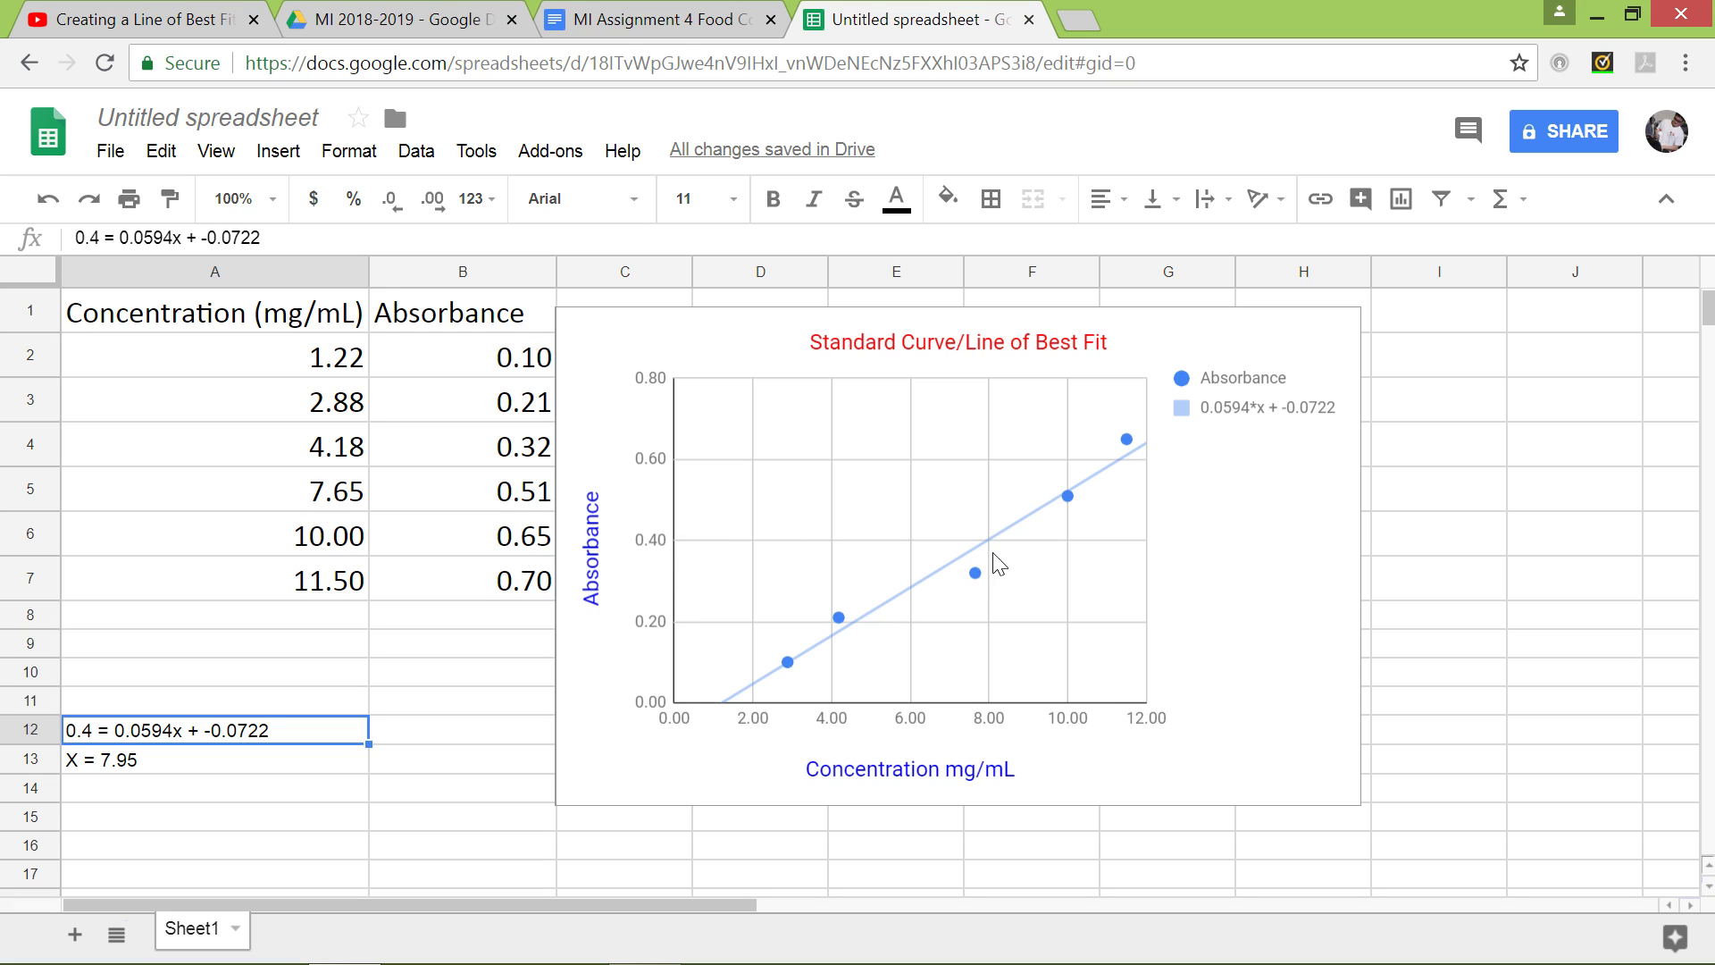
- Compare the A12 trendline equation with the X = 7.95 answer in A13
left_click(165, 793)
left_click(128, 766)
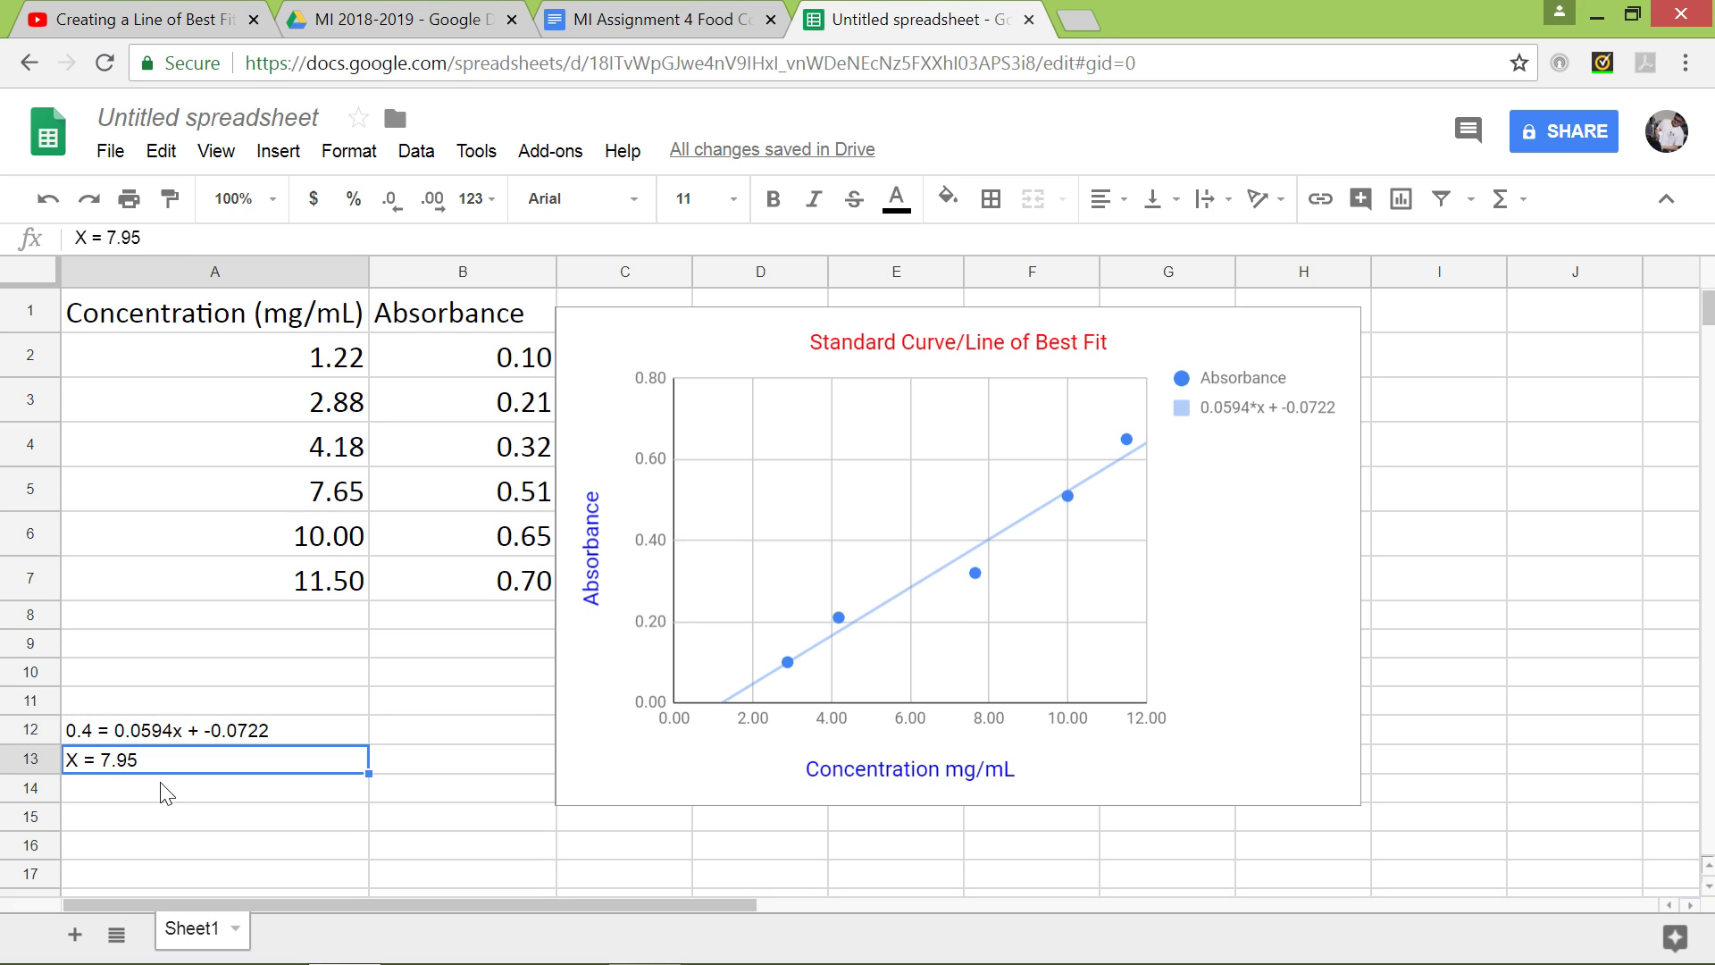
left_click(141, 782)
left_click(145, 765)
left_click(179, 733)
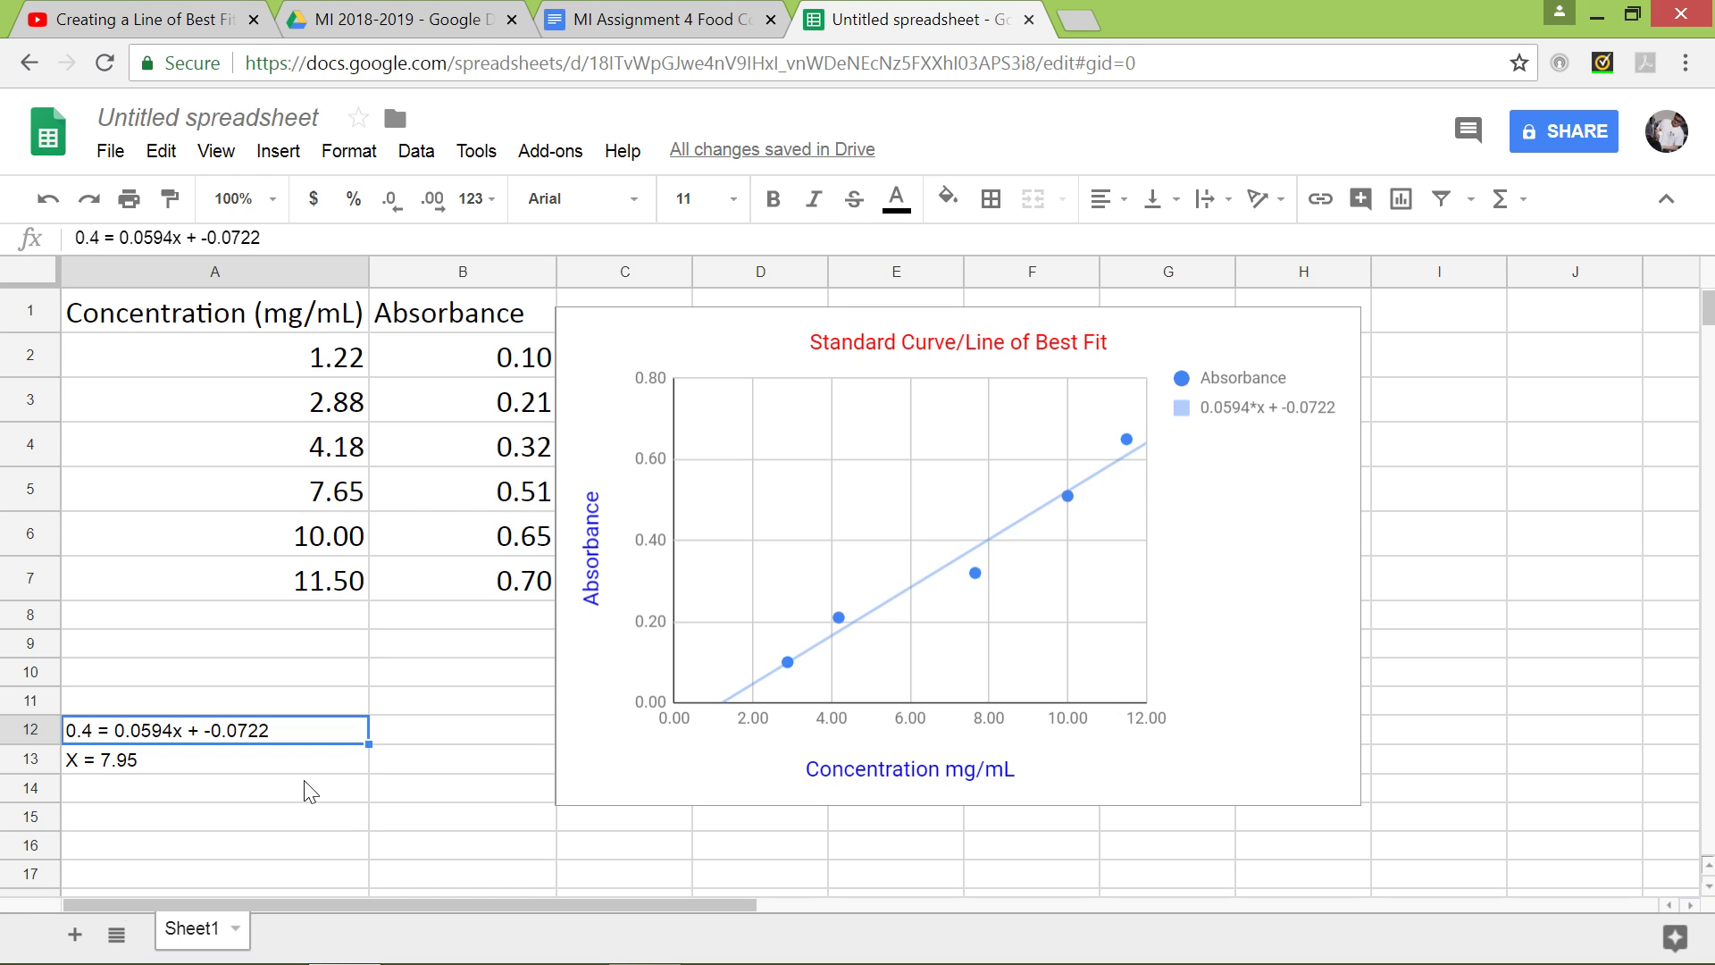
left_click(220, 795)
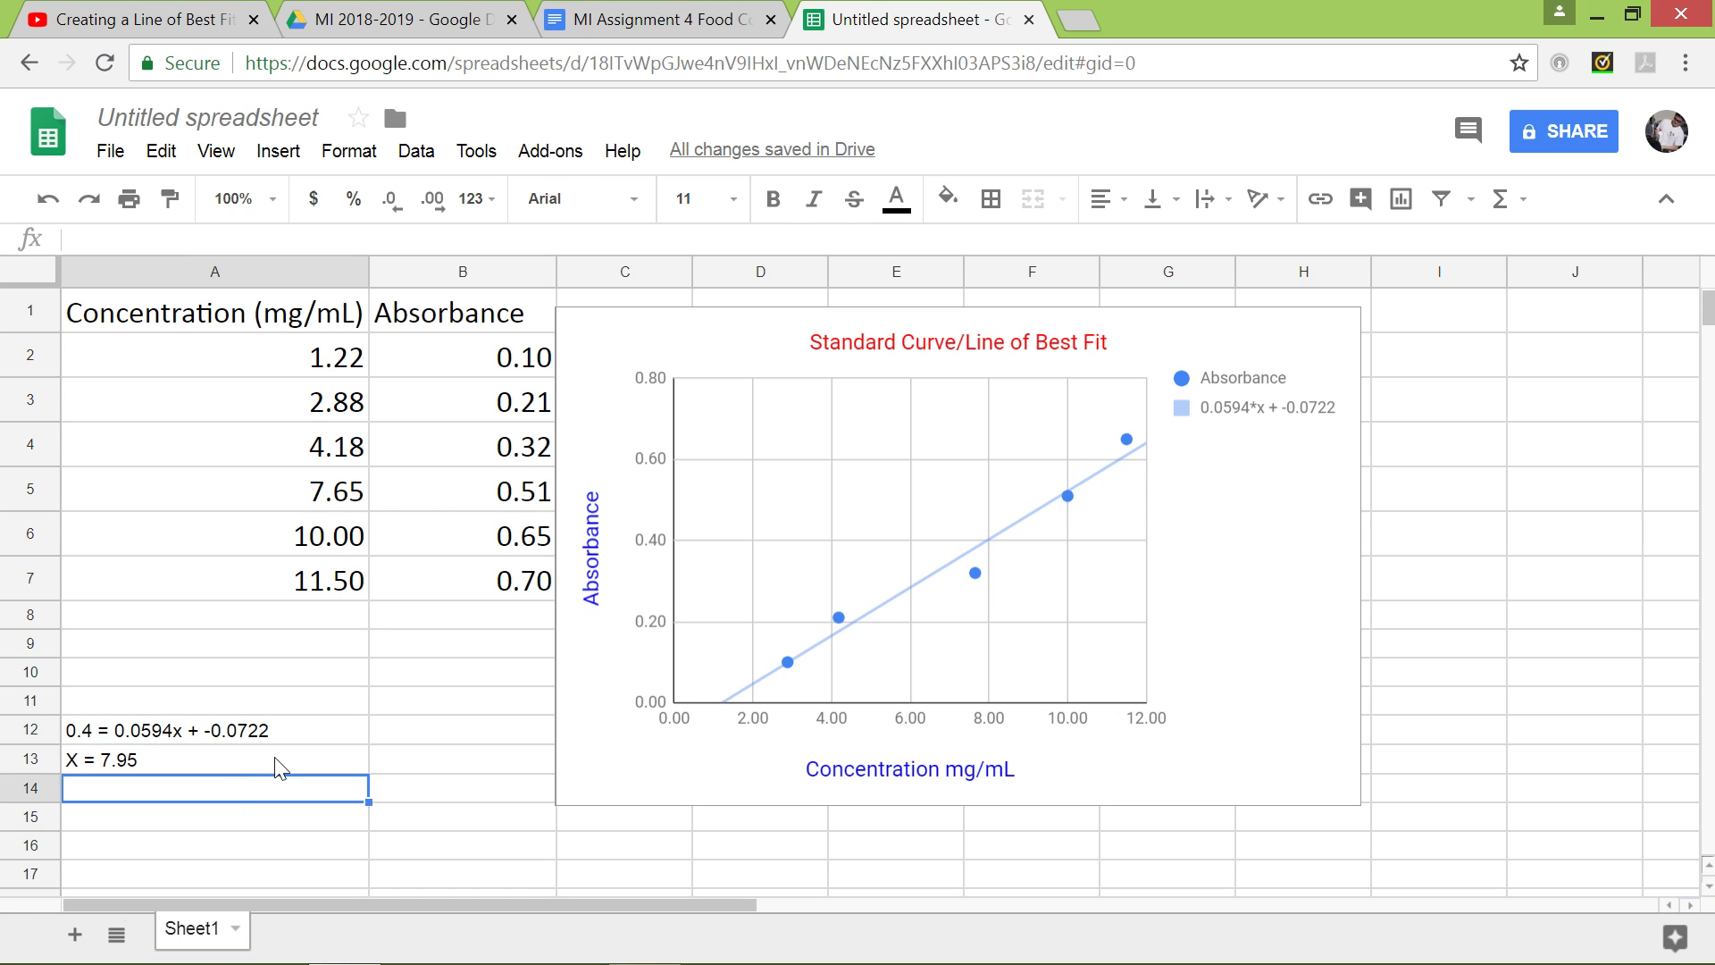